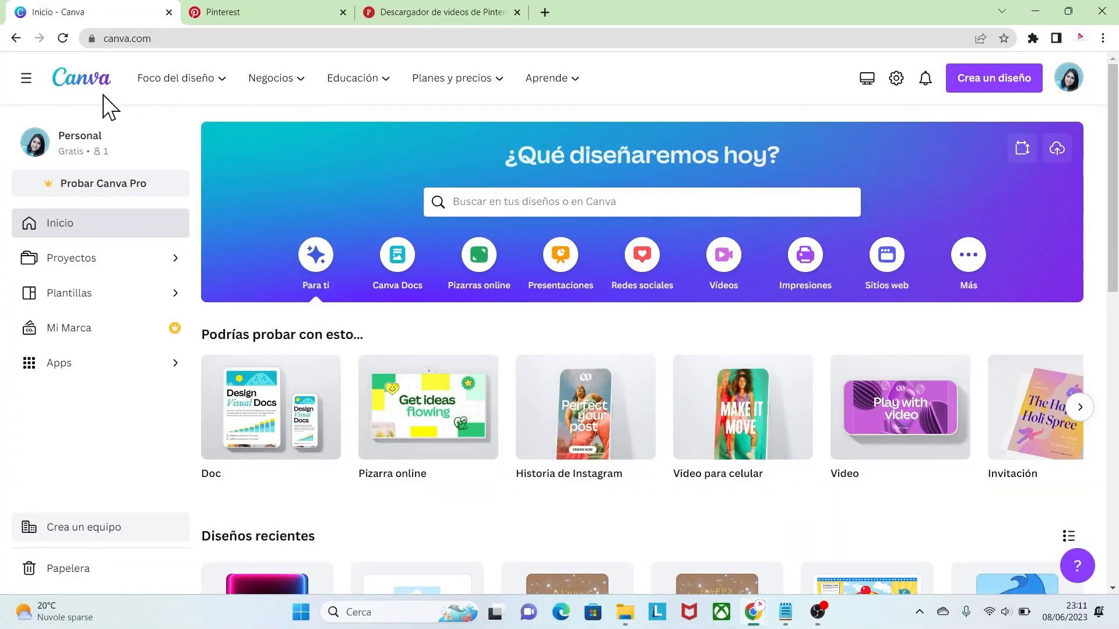
Step: Create a new blank design in the Video para celular format
left_click(976, 85)
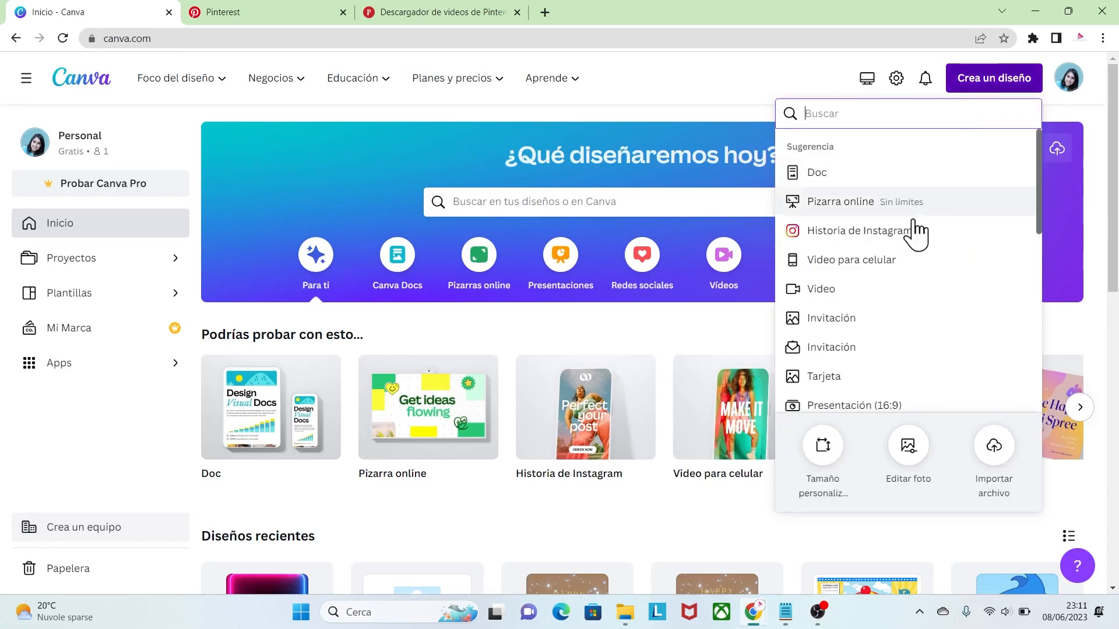
left_click(903, 269)
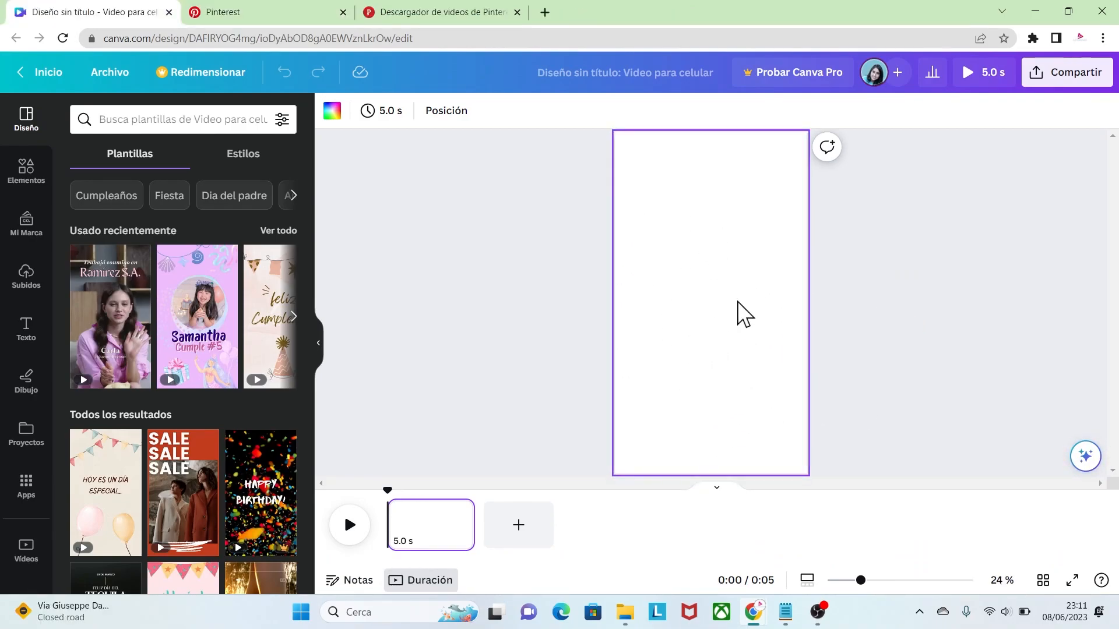
Step: Copy the neon frame pin's URL from Pinterest and submit it to PinterestDownloader for download
left_click(250, 12)
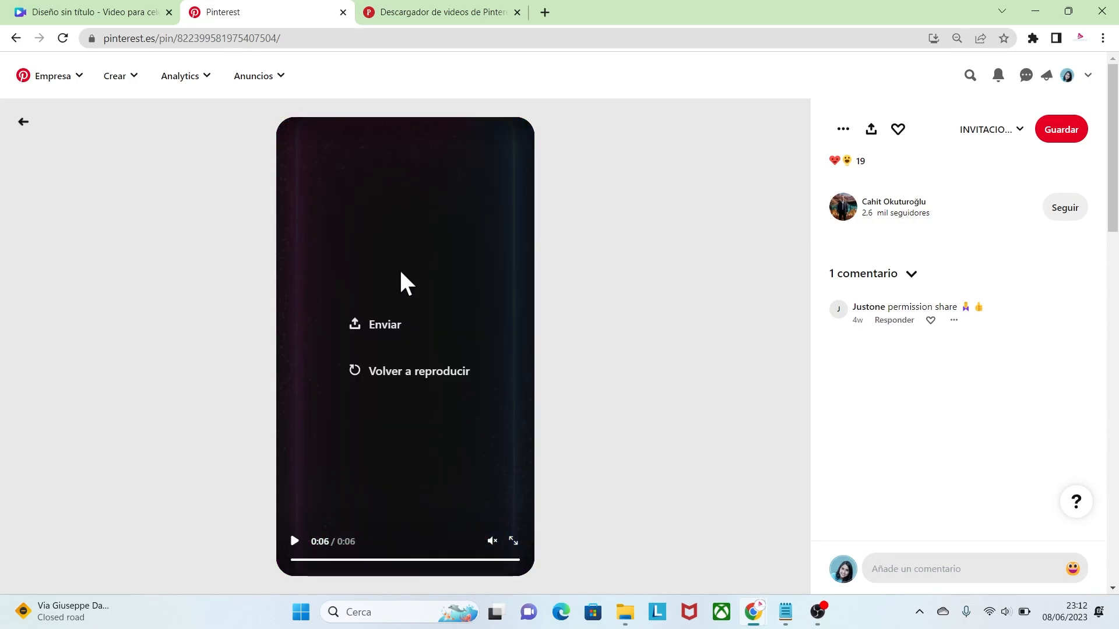
left_click(246, 39)
key("ctrl+c")
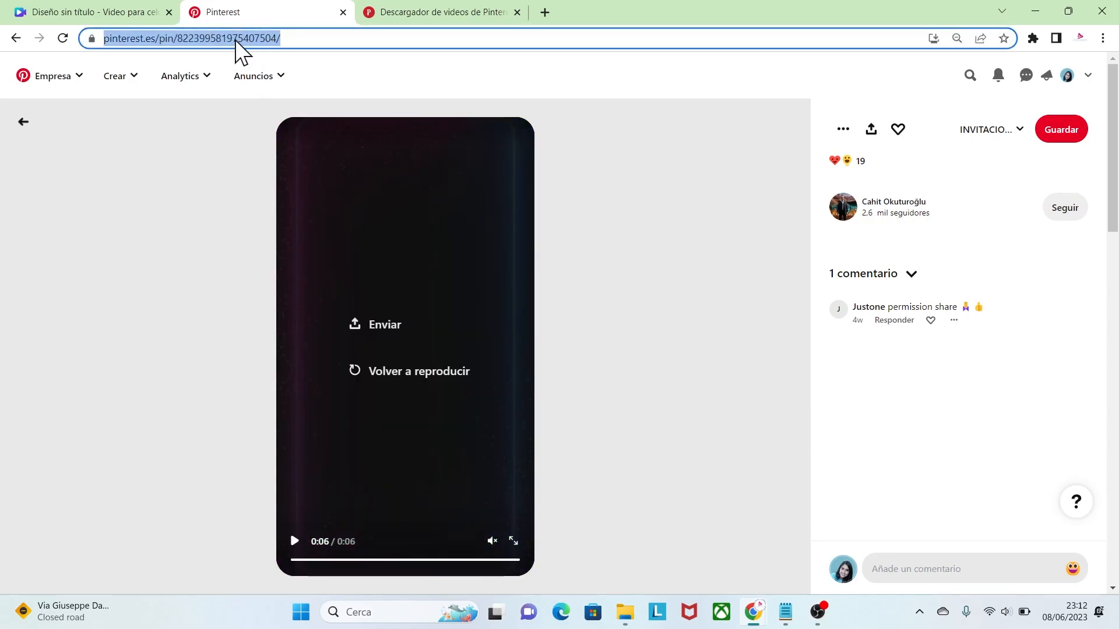
left_click(414, 13)
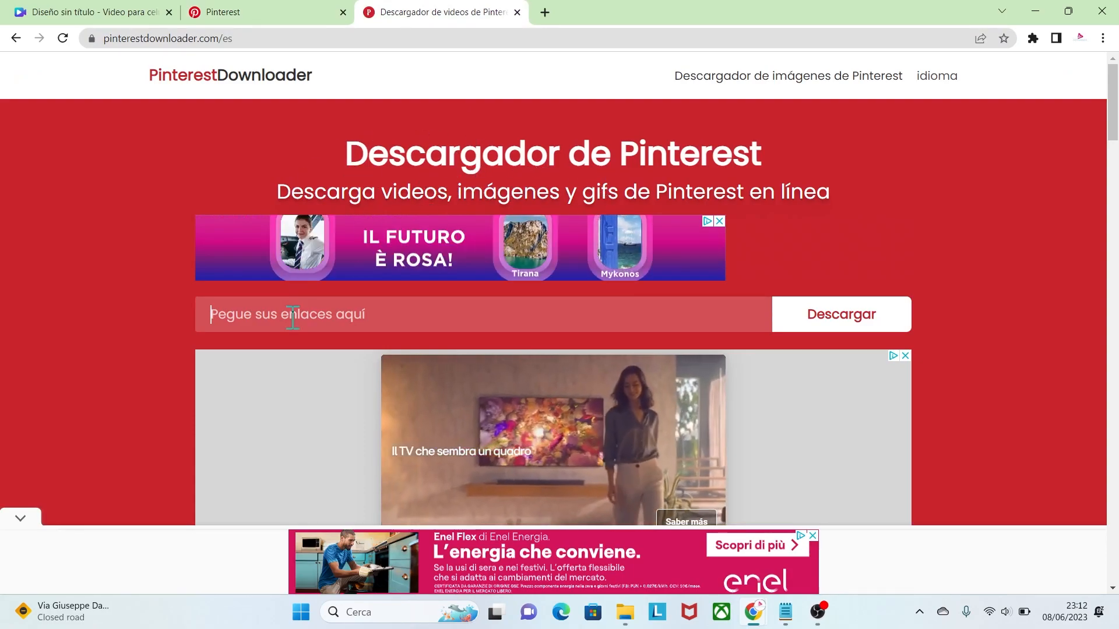
left_click(292, 317)
key("ctrl+v")
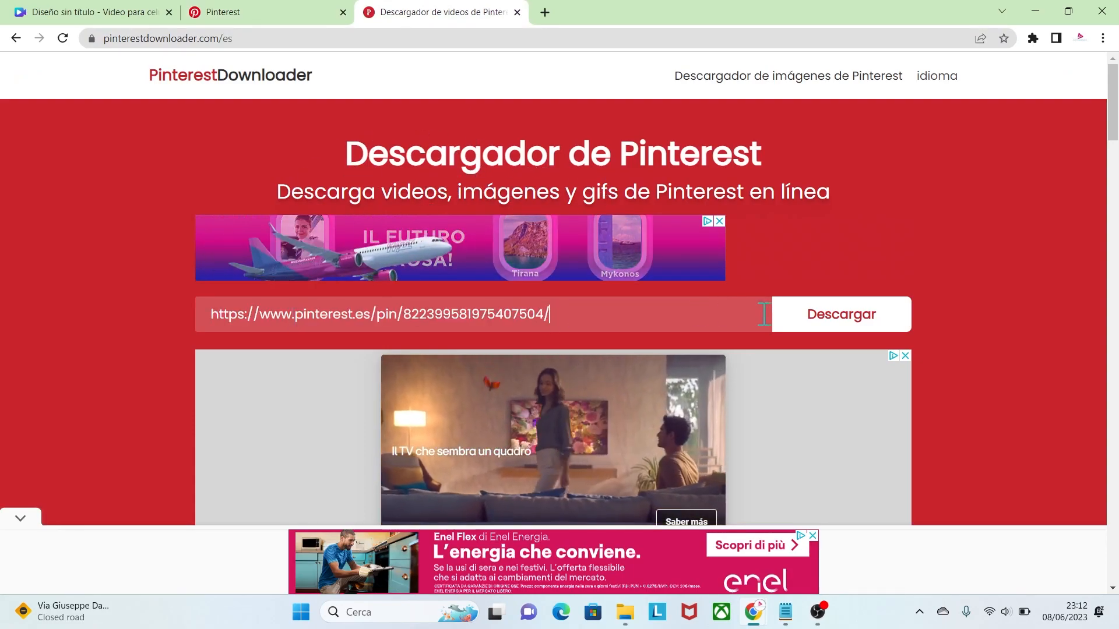
left_click(825, 323)
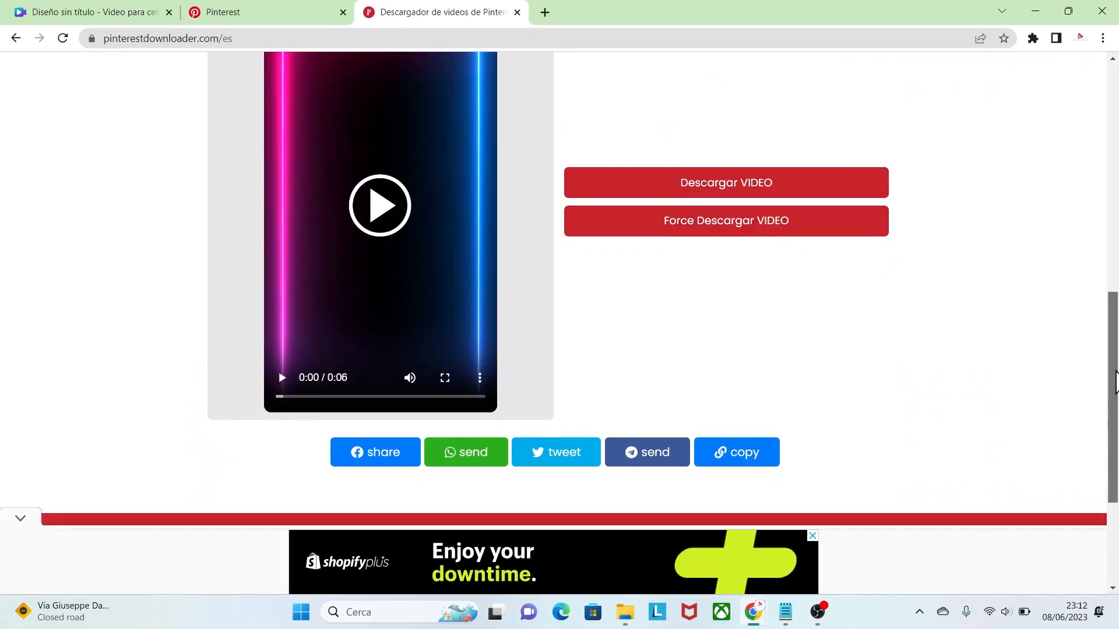
Step: Download the neon frame video from the result's video player as an MP4 file
left_click(479, 379)
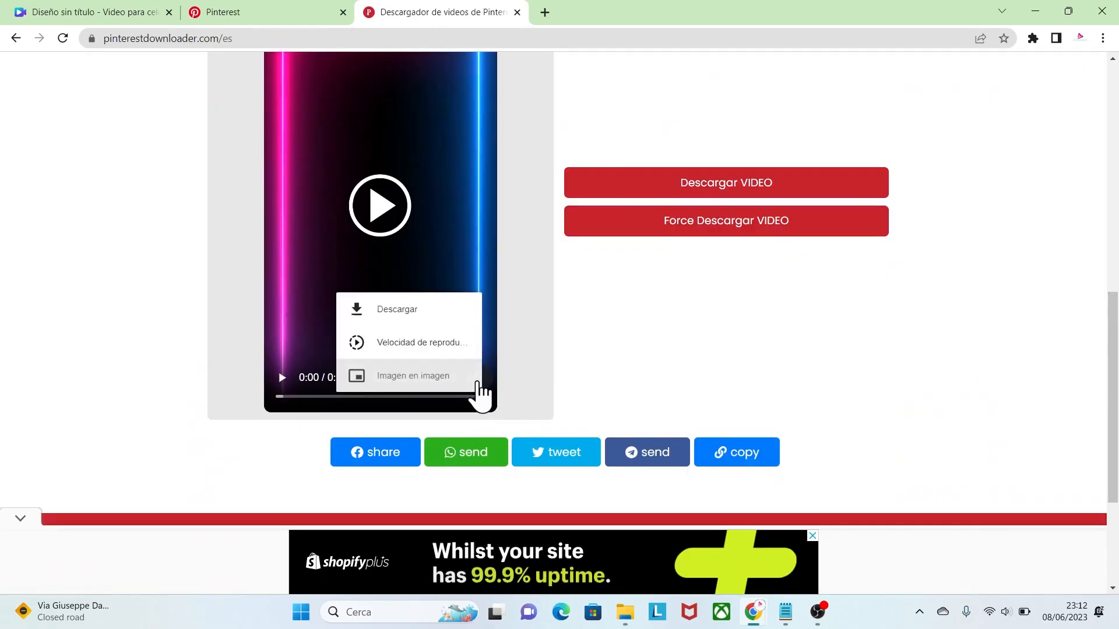
left_click(396, 319)
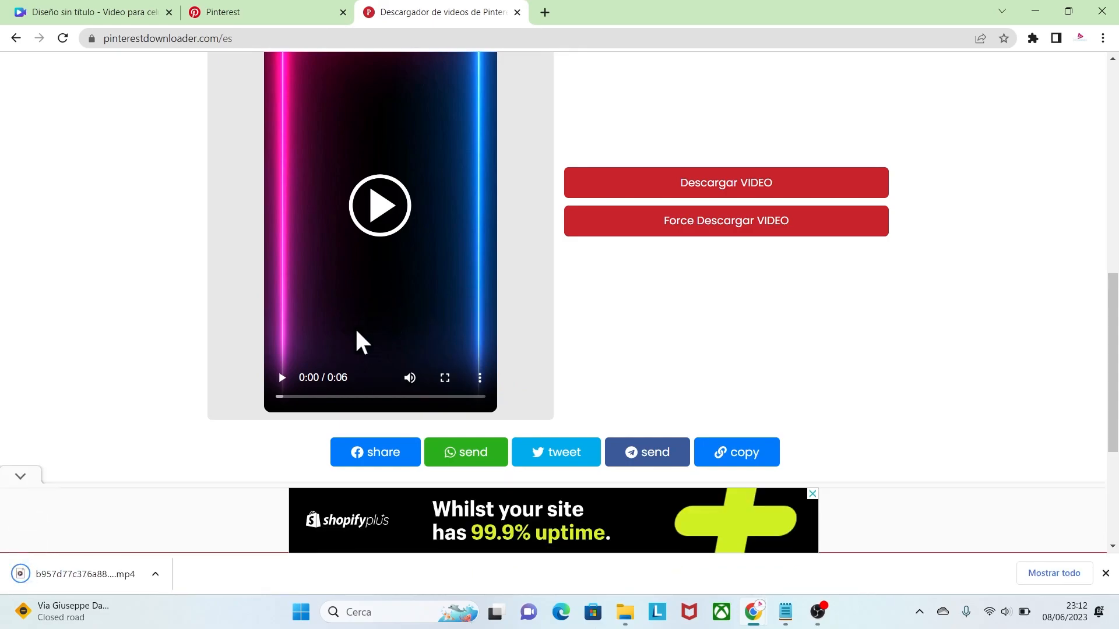
left_click(82, 575)
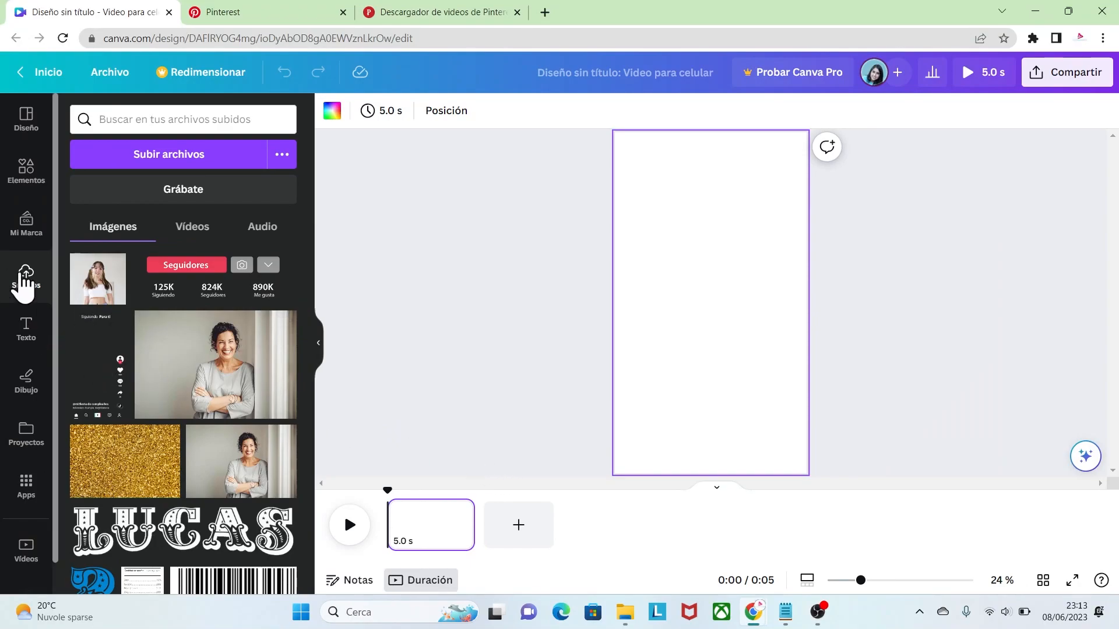
Step: Upload b957d77c376a8865cfc91c988116cce7 (1).mp4 from the Download folder to Canva
left_click(167, 158)
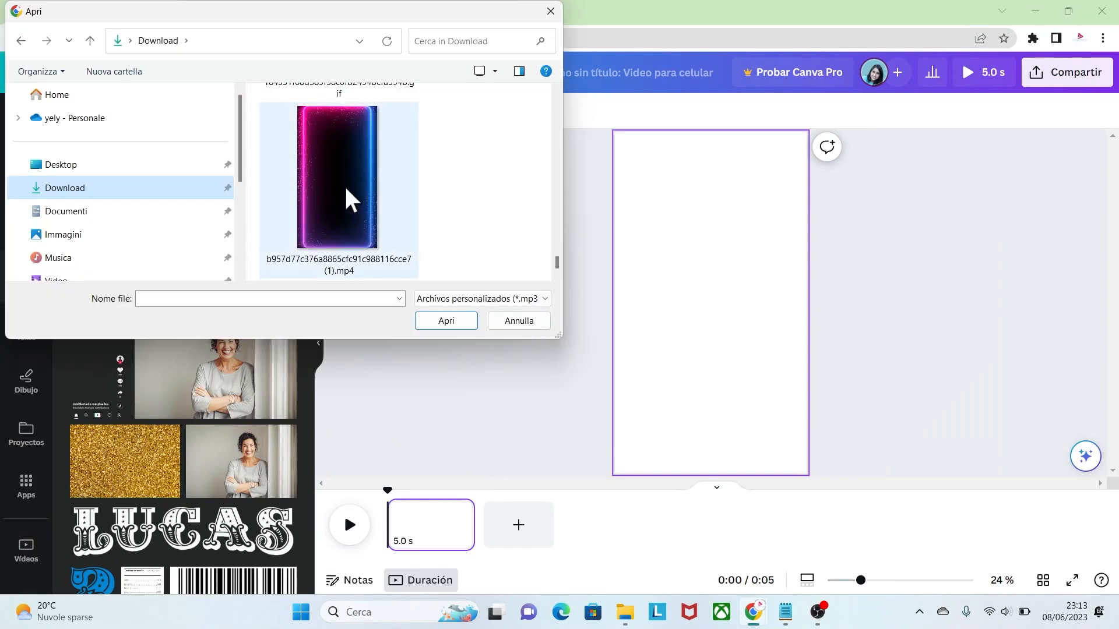
left_click(362, 217)
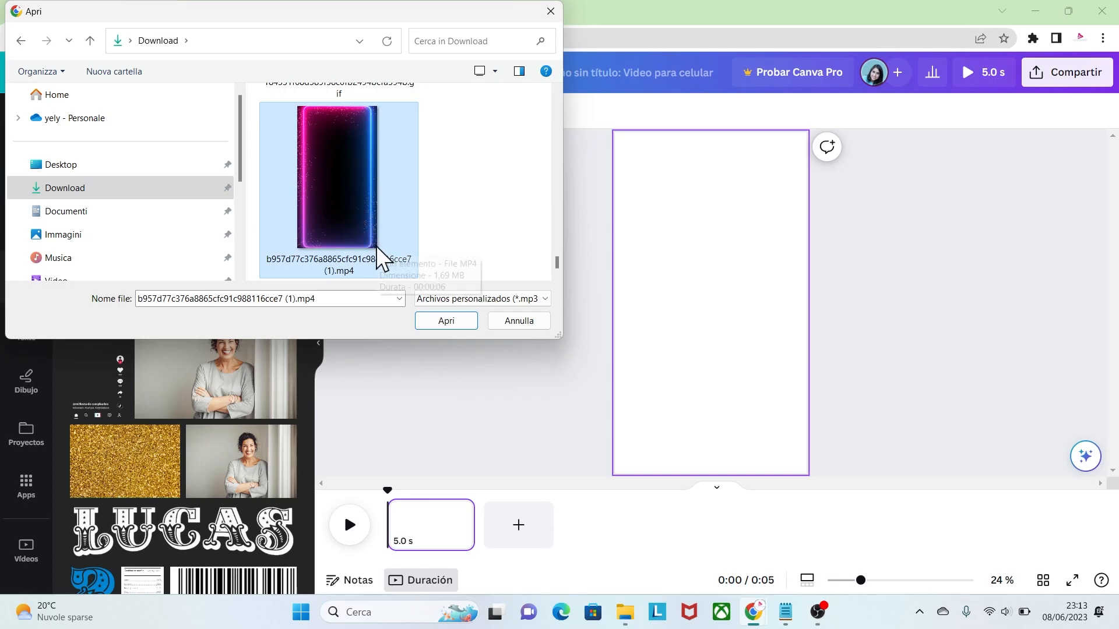
left_click(437, 320)
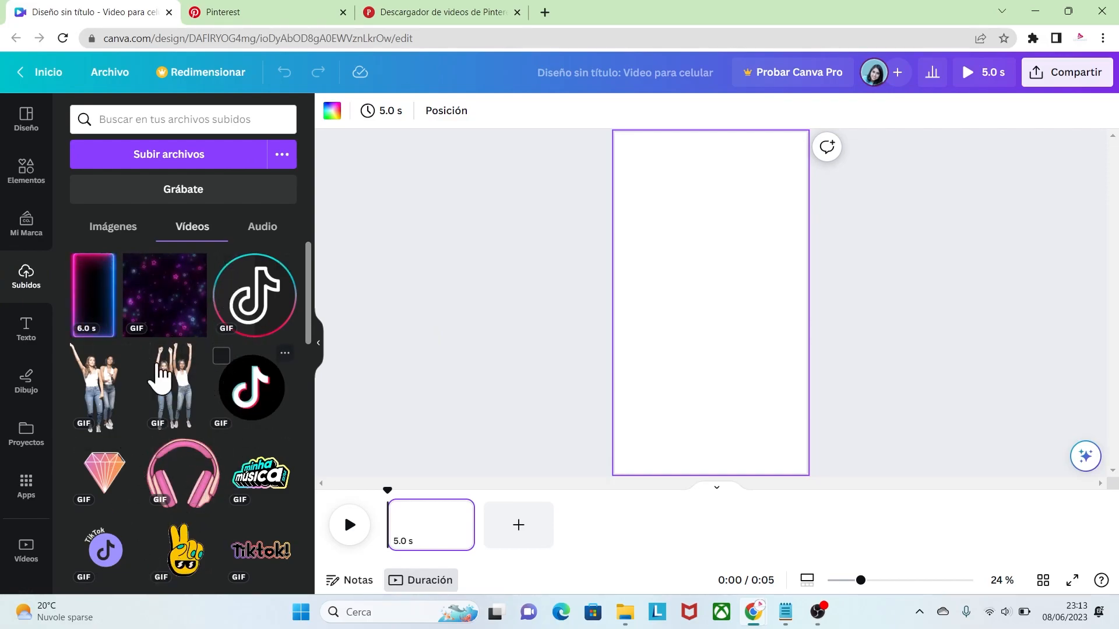
Step: Add the uploaded neon frame video to the page and enlarge it to fill the whole canvas
left_click(107, 307)
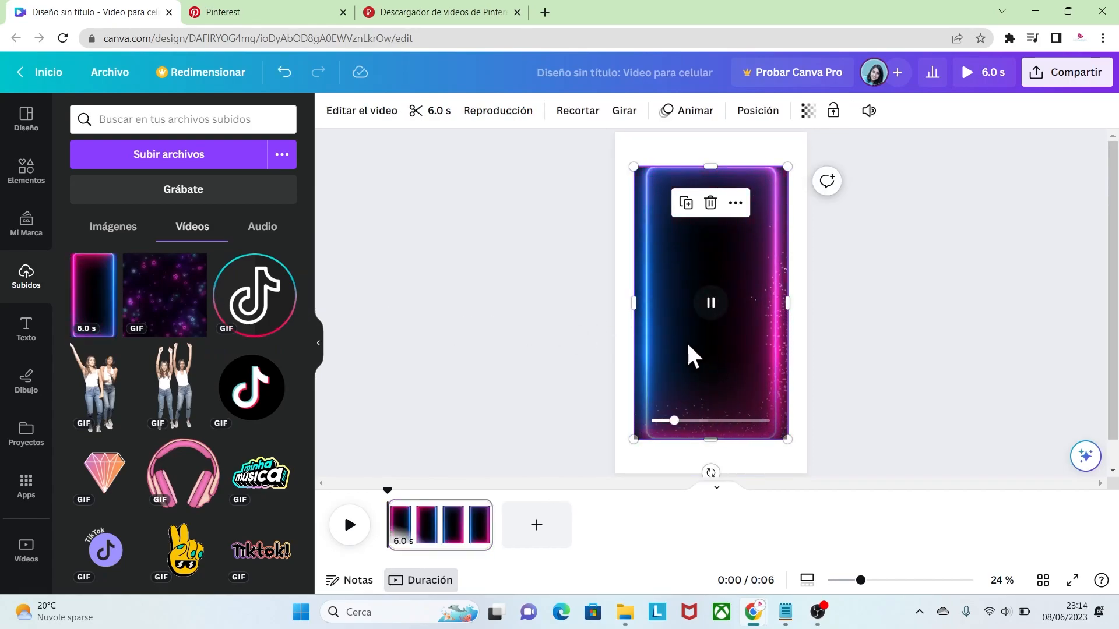
left_click_drag(676, 291, 661, 258)
left_click_drag(768, 405, 807, 484)
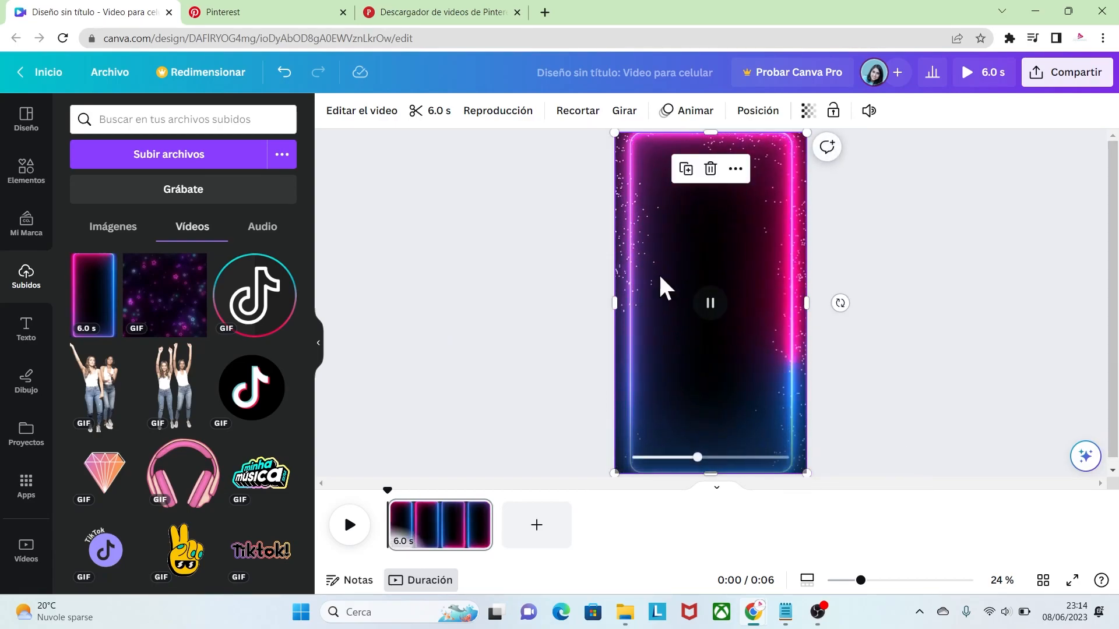
left_click(595, 400)
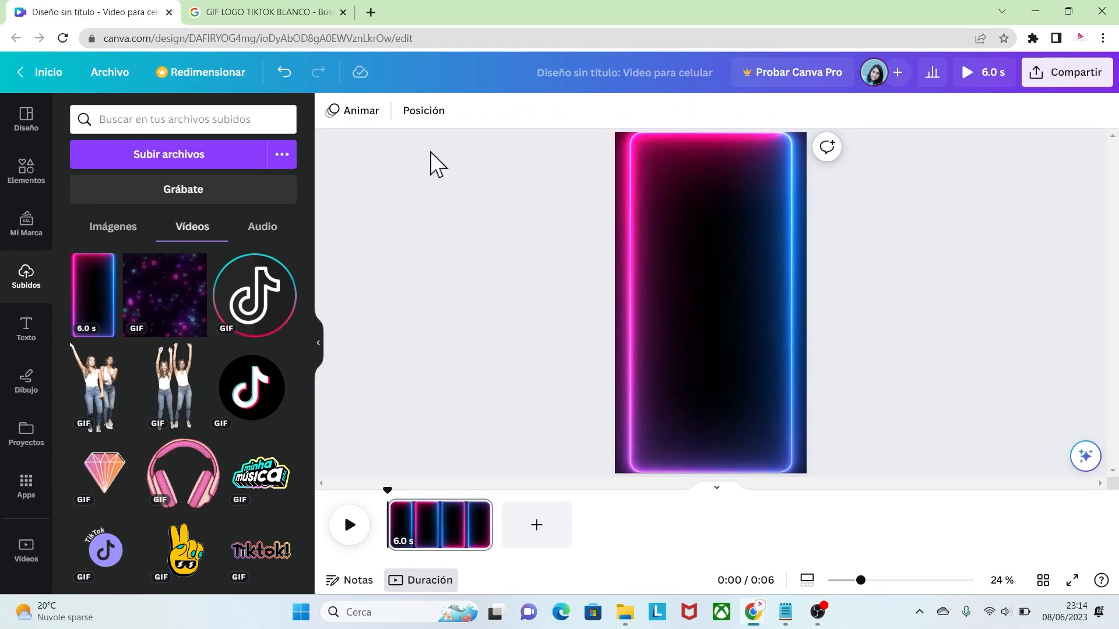
Step: Add the uploaded black circular TikTok logo GIF, shrink it and centre it horizontally in the upper half of the page
left_click(300, 14)
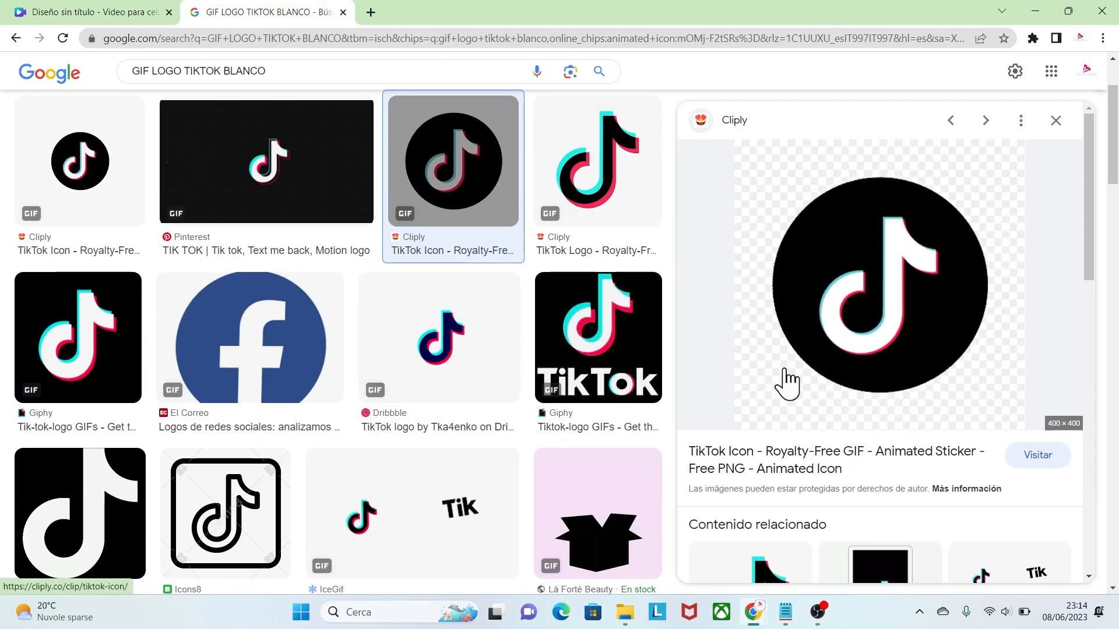
left_click(138, 6)
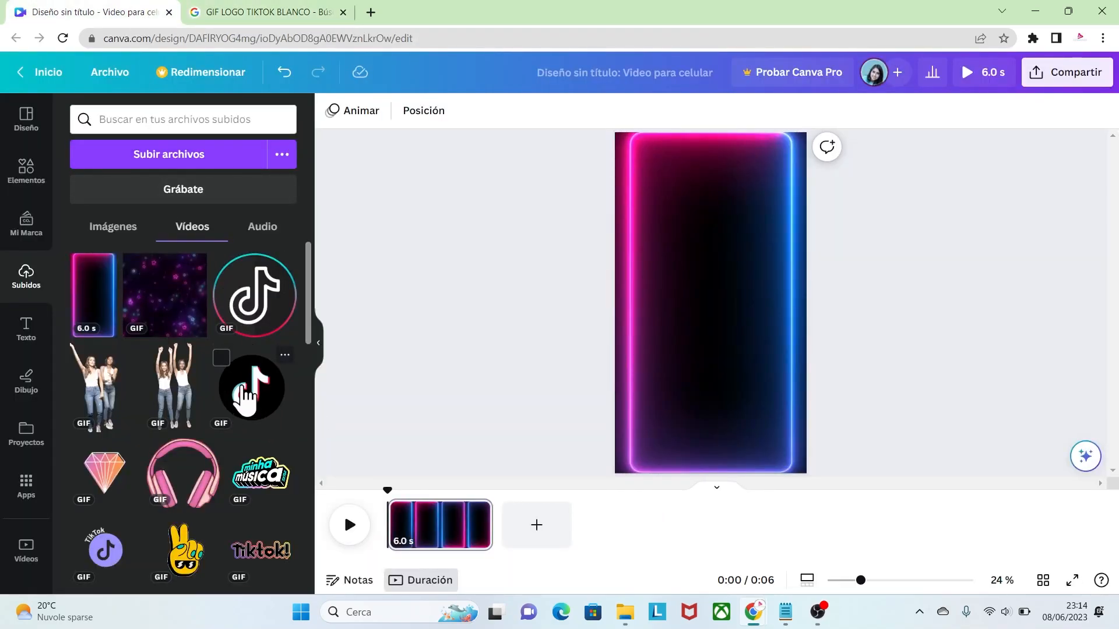
left_click(245, 396)
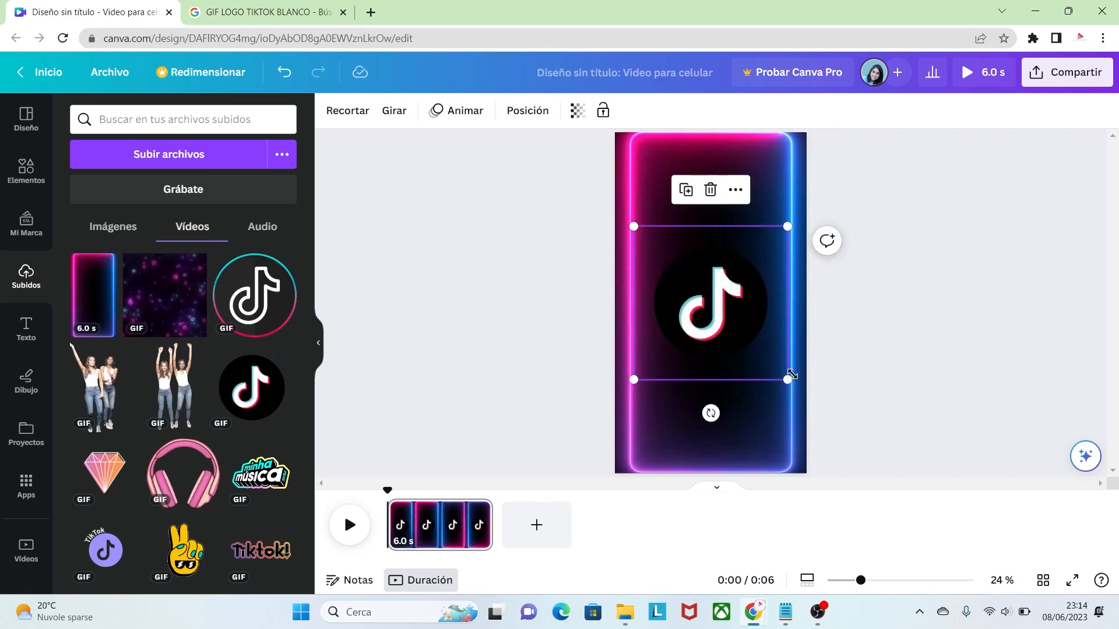
left_click_drag(790, 378, 742, 330)
left_click_drag(699, 299, 714, 271)
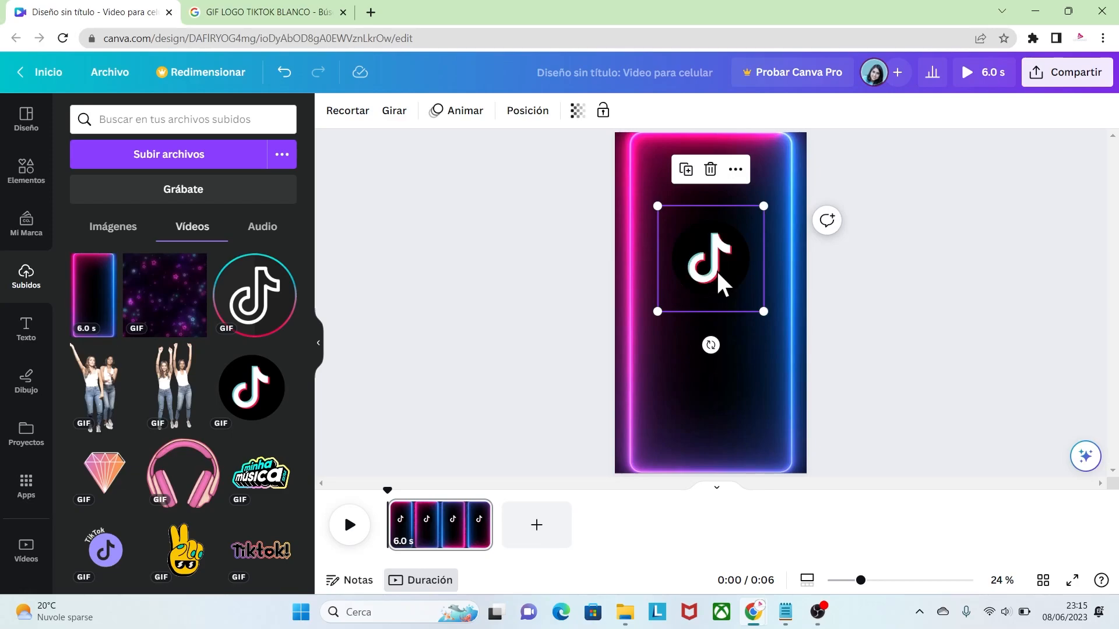
left_click(699, 344)
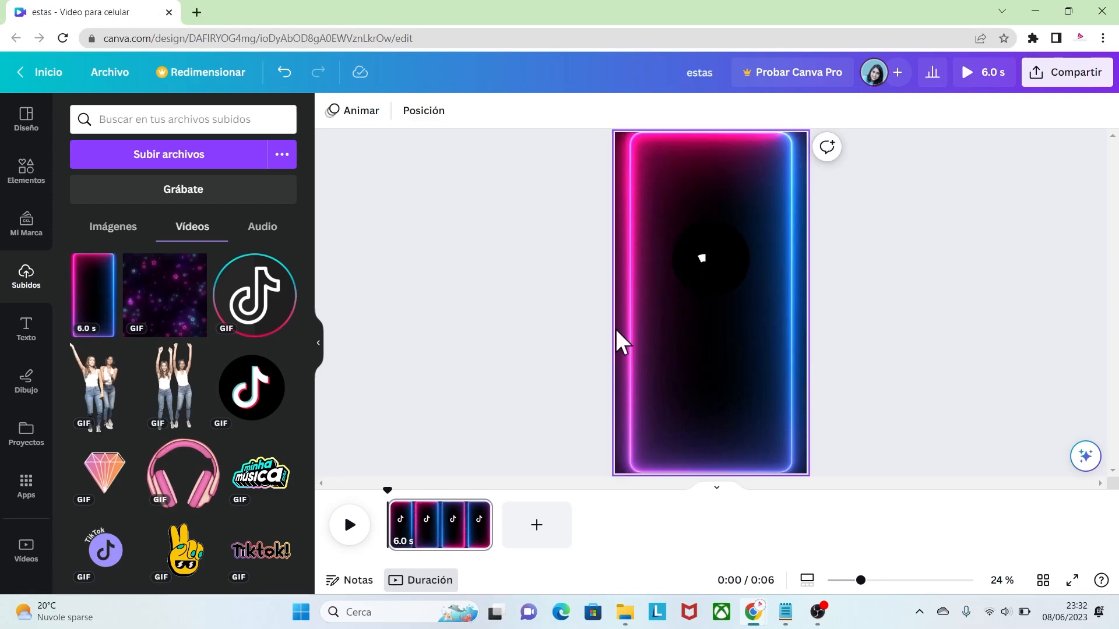
Step: Insert the blue and violet LEVEL UP neon text effect, positioned below the TikTok logo and ungrouped into separate words
left_click(26, 329)
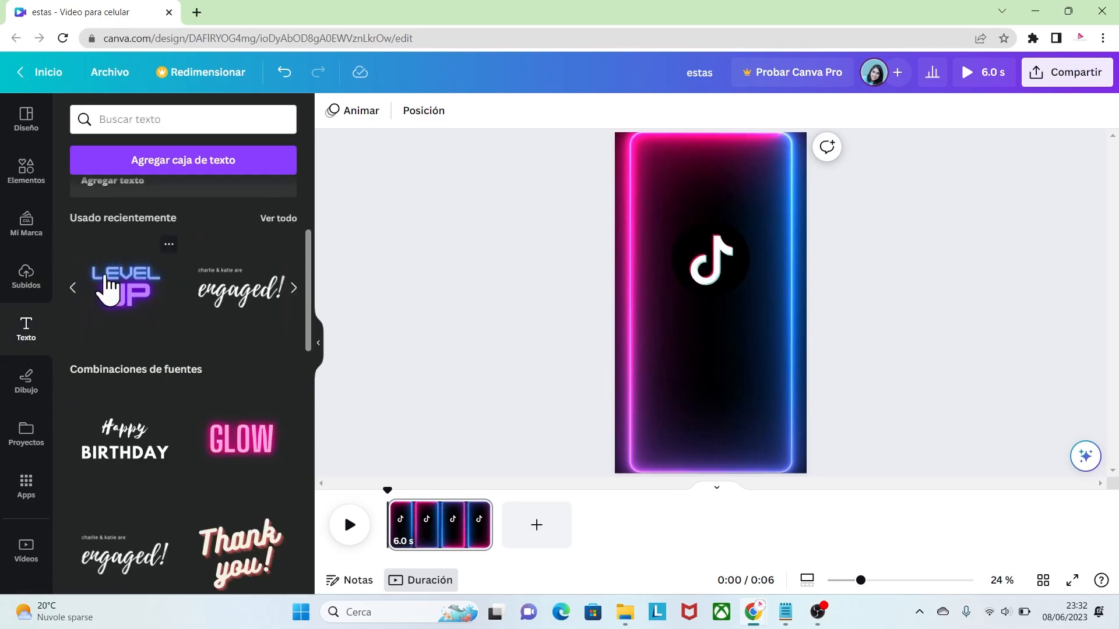
left_click(169, 245)
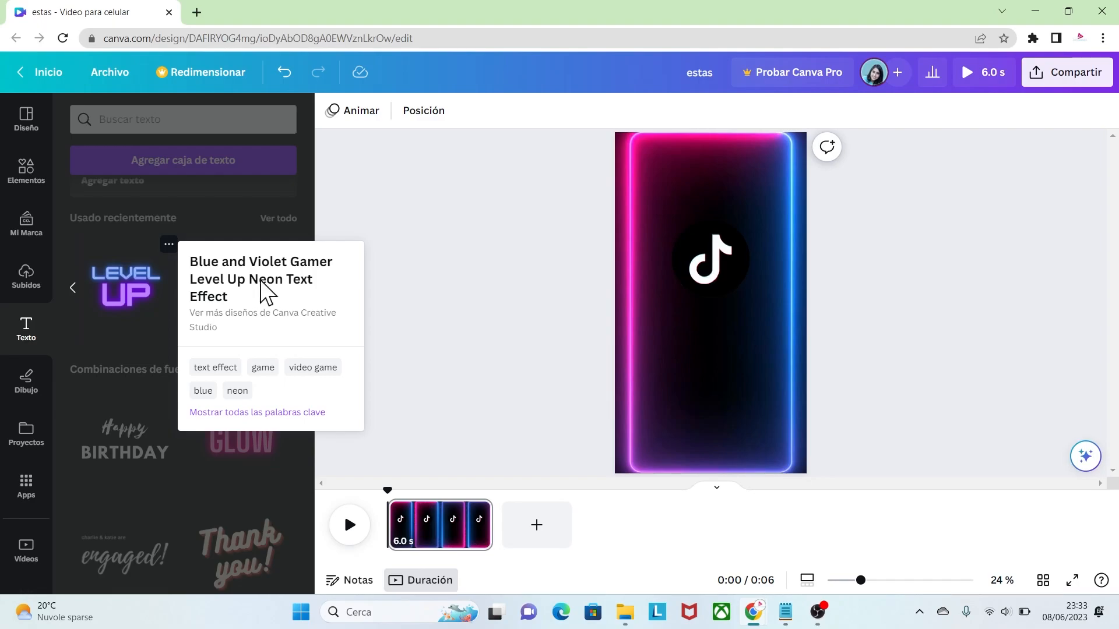
left_click(156, 257)
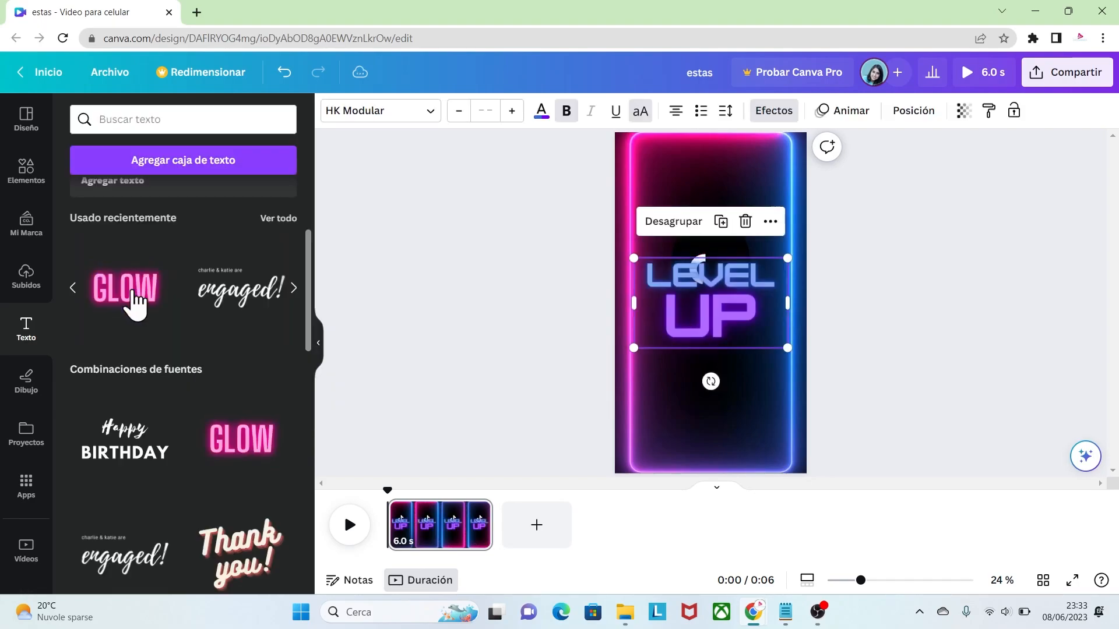
left_click(677, 227)
mouse_move(719, 320)
left_mouse_down()
mouse_move(718, 355)
mouse_move(719, 313)
left_mouse_up()
left_click(832, 335)
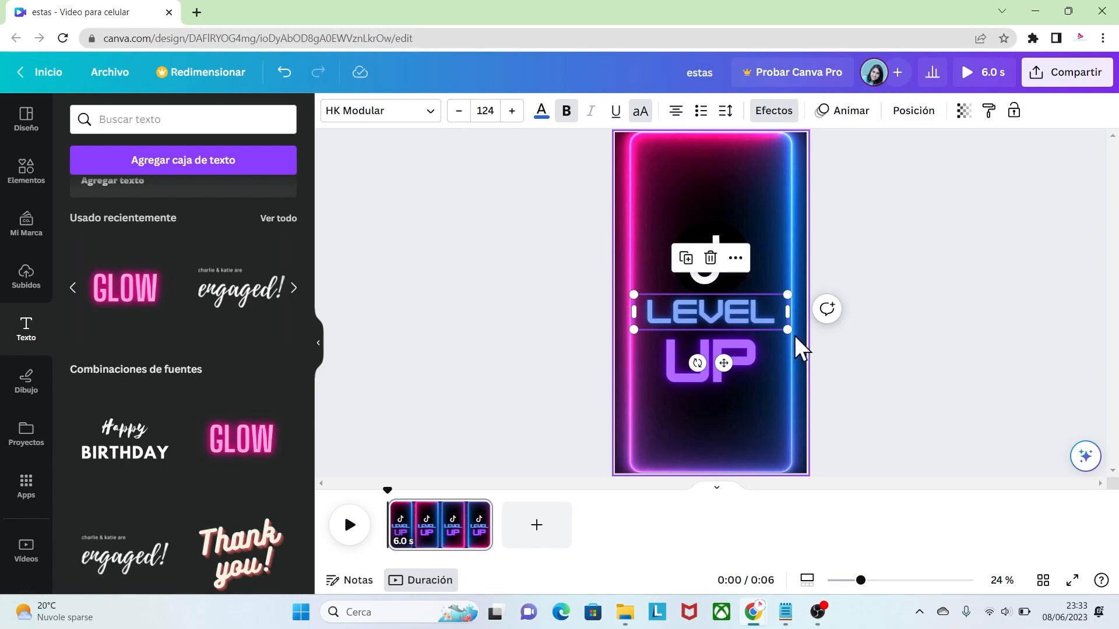
Step: Shrink LEVEL to about size 60.7 and UP to about size 80.5, and stack them closely under the TikTok logo
left_click_drag(787, 330, 721, 324)
left_click(724, 361)
left_click_drag(787, 393, 707, 342)
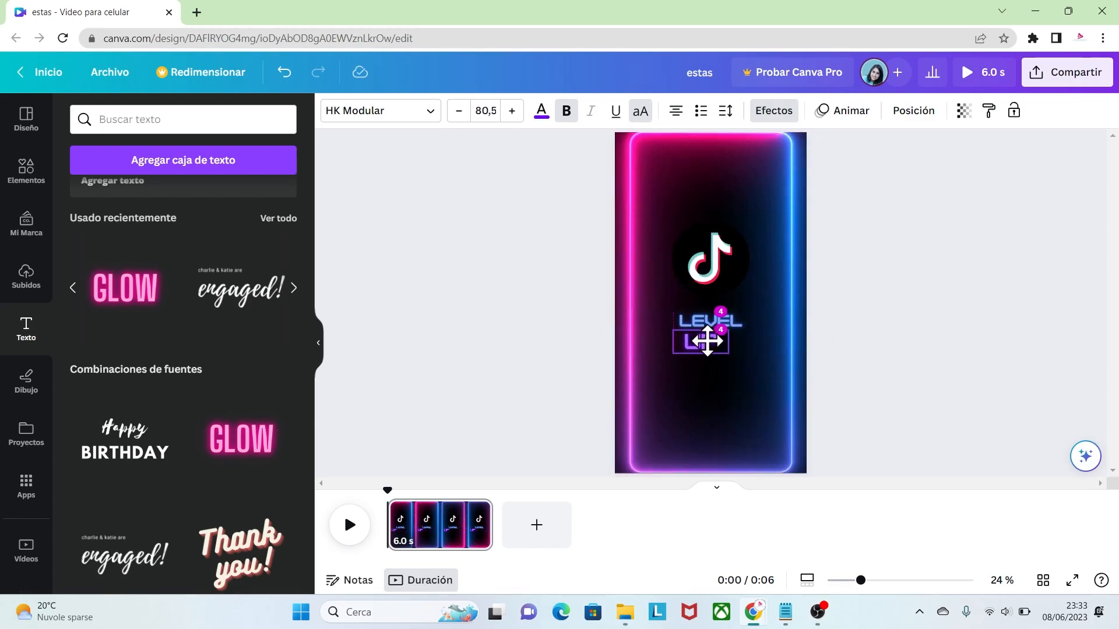
Step: Replace LEVEL with ESTAS and UP with INVITADO, fitting INVITADO on one centred line at about size 69.1
double_click(741, 328)
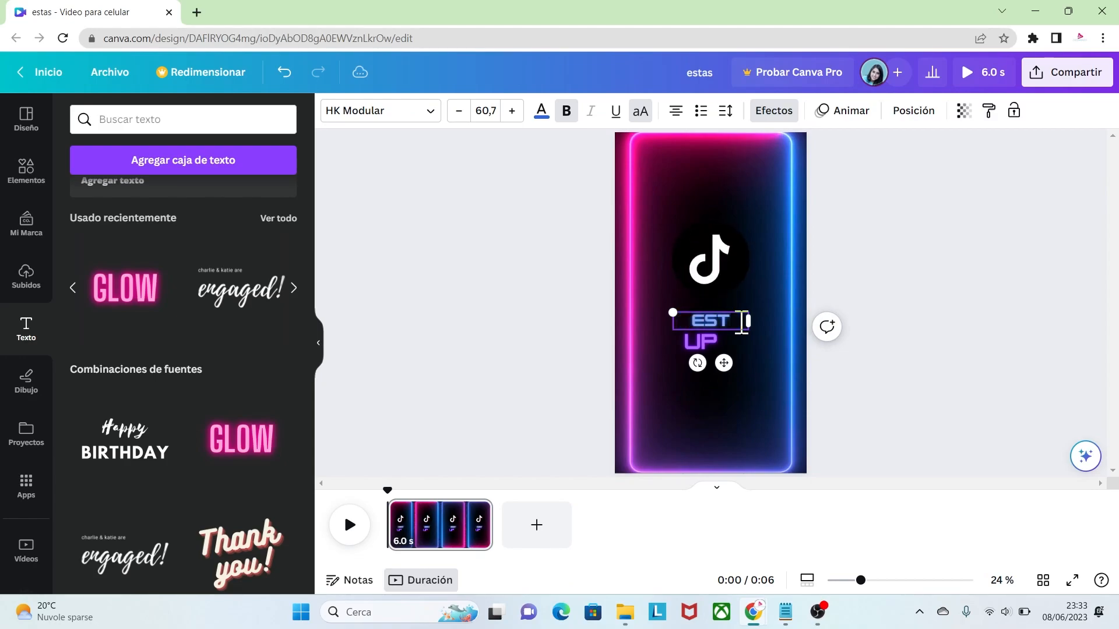
left_click(717, 343)
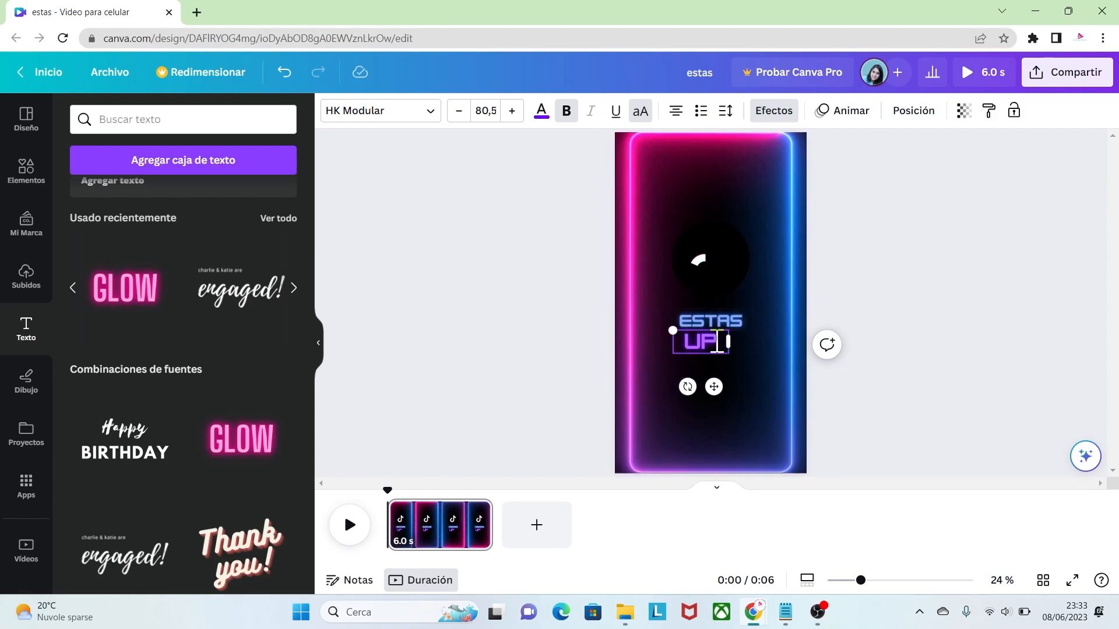
type("INVITADO")
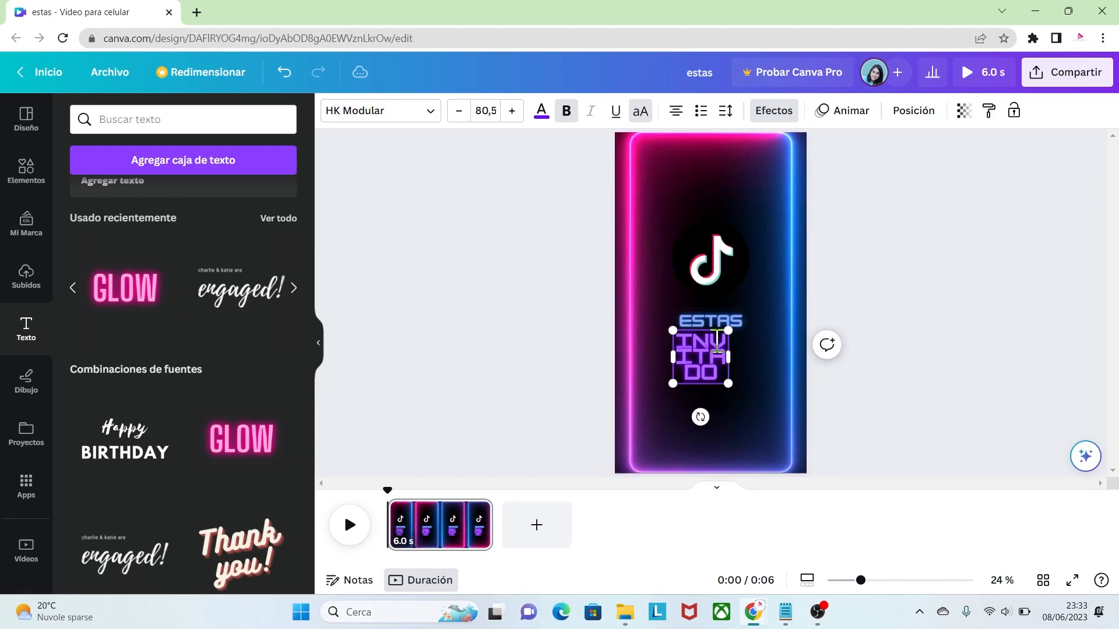
left_click_drag(728, 357, 739, 331)
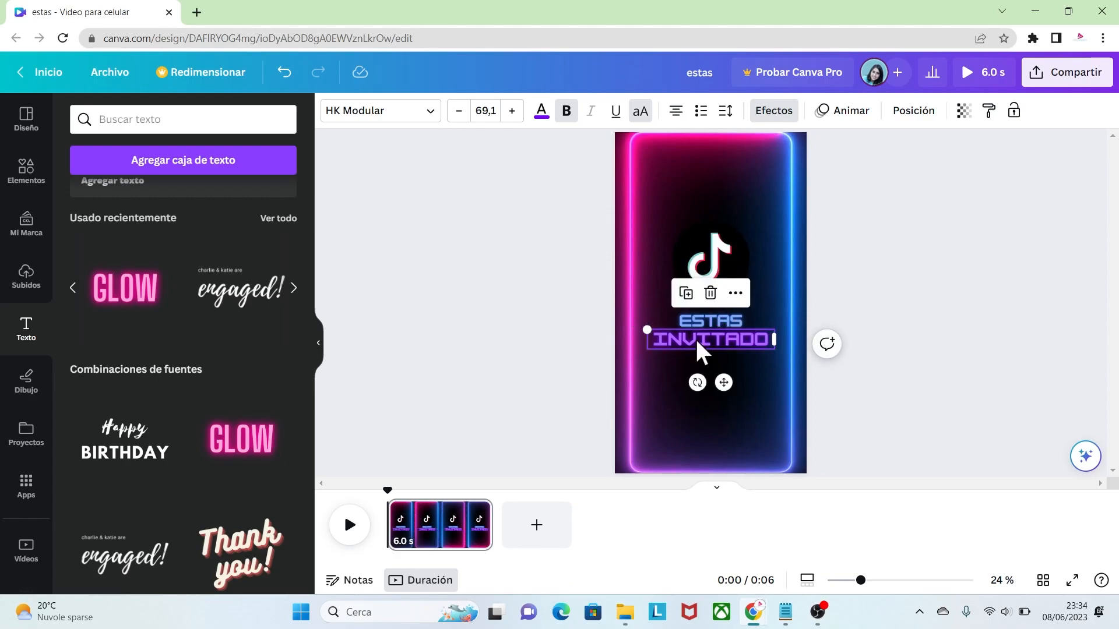
Step: Duplicate the INVITADO text directly below itself and recolour the copy with the neon frame's pink, #FB24D7
key("ctrl+d")
left_click_drag(694, 340, 691, 361)
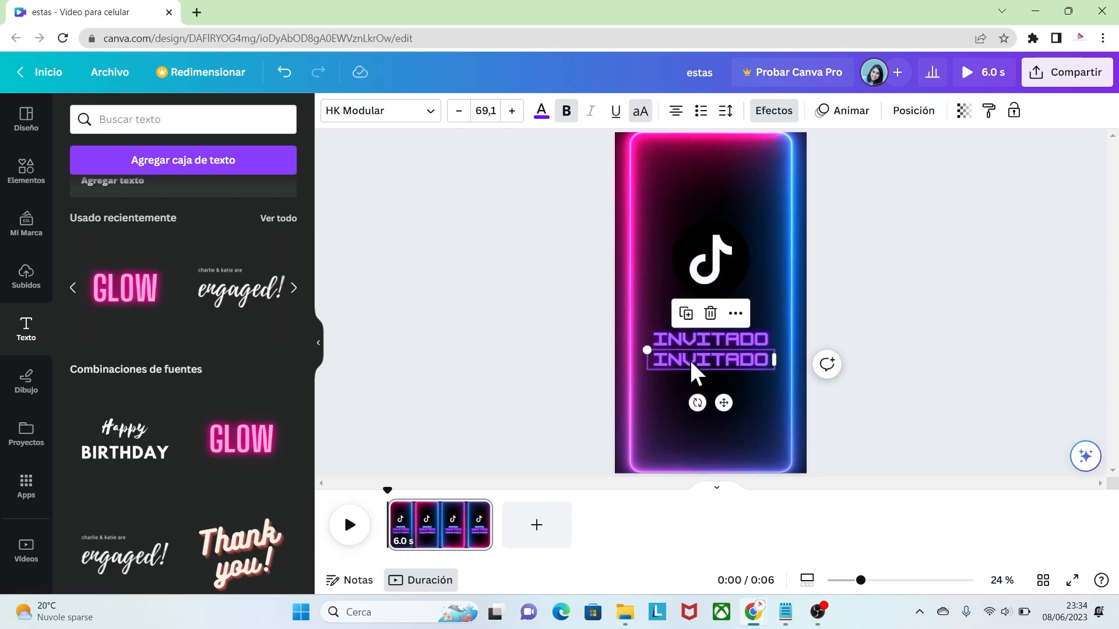
left_click(541, 112)
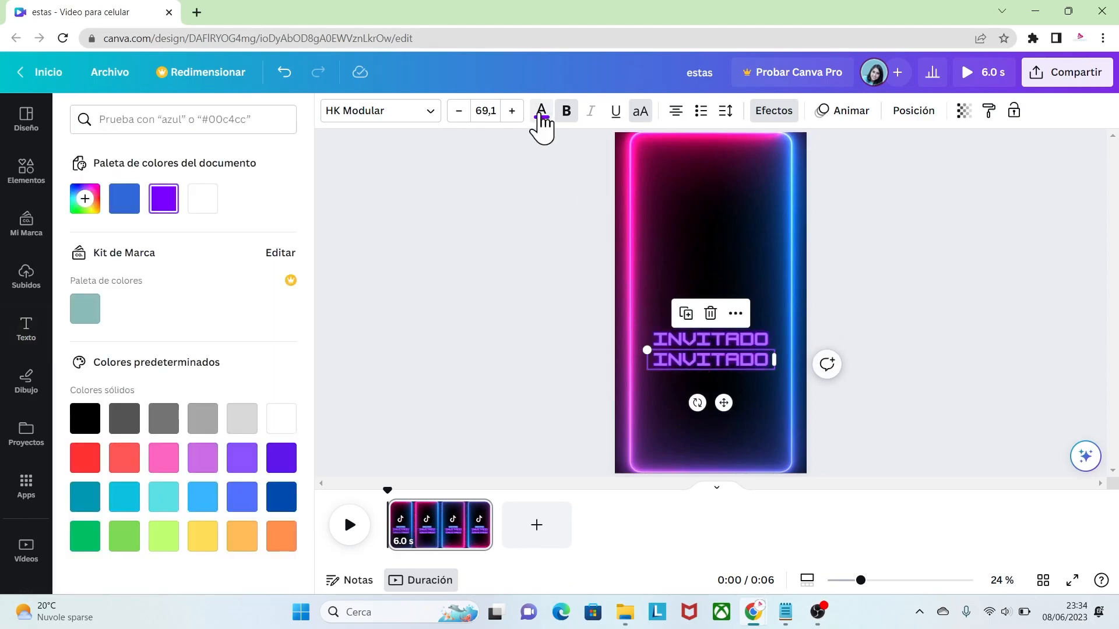
left_click(85, 198)
left_click(271, 348)
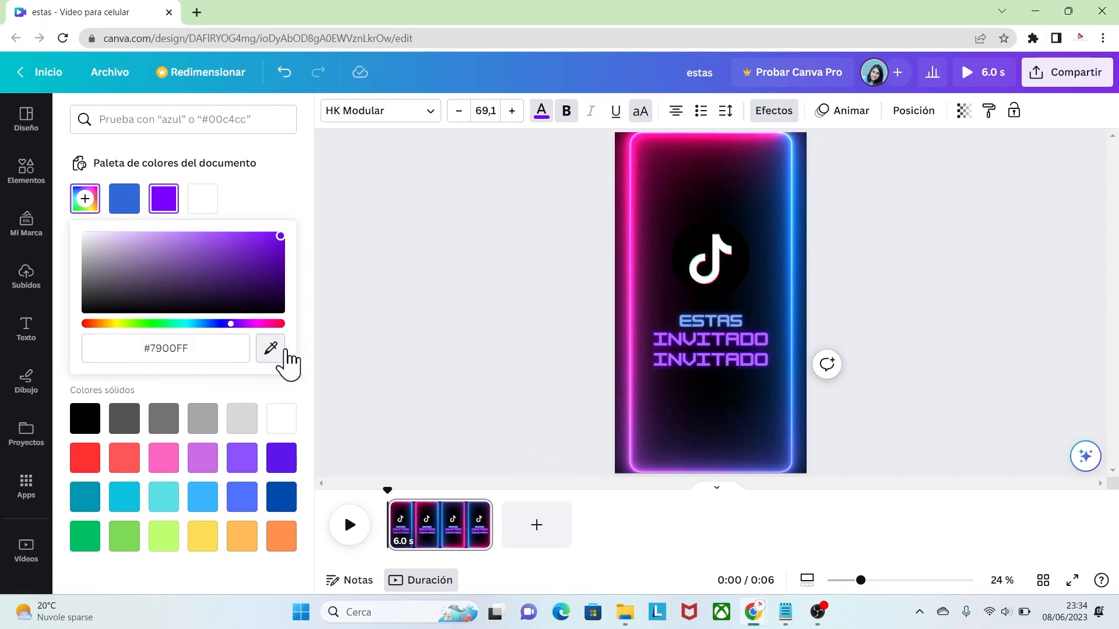
left_click(631, 227)
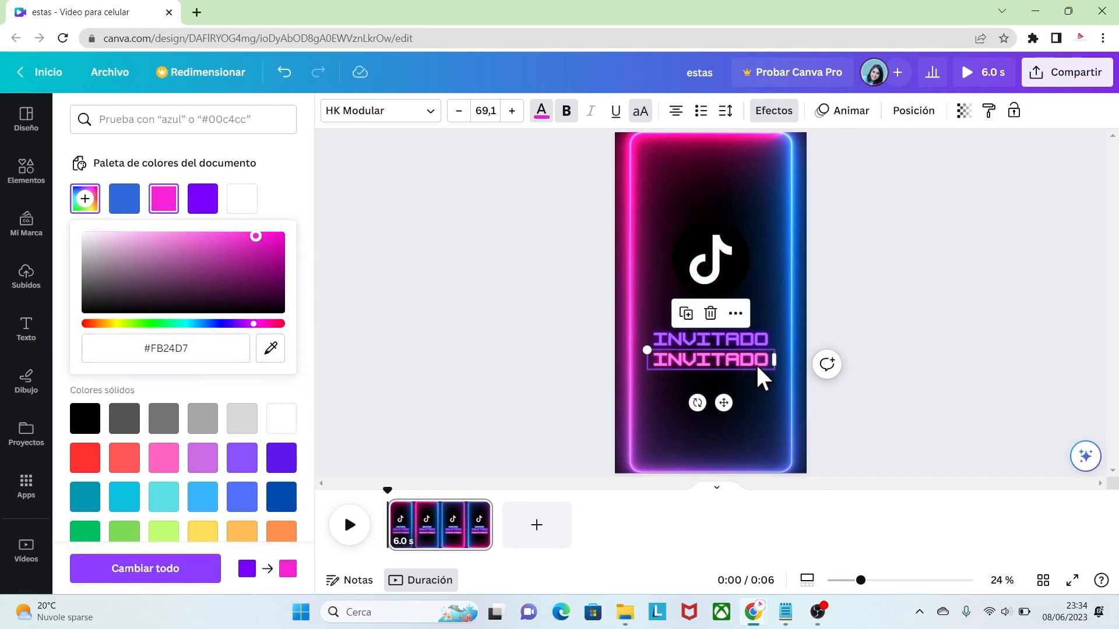
Step: Replace the wording of the pink duplicated text with A
left_click_drag(755, 365, 652, 359)
type("A")
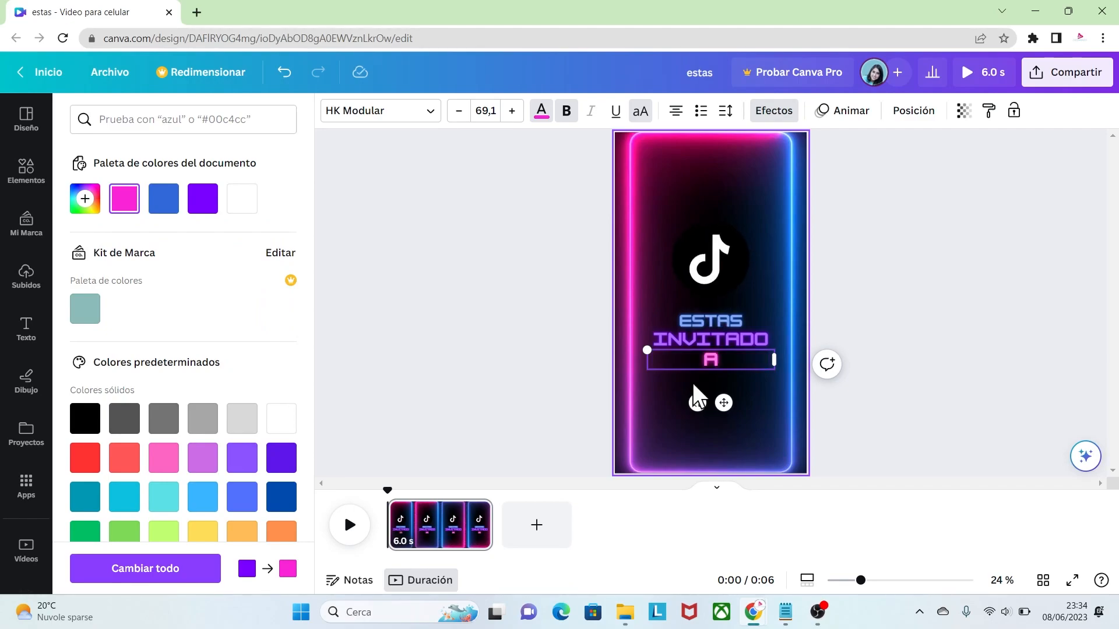
Step: Extend the pink text to A UNA GRAN CELEBRACION on two lines at about size 40.2, with line spacing of about 1.17
type(" UNA GRAN CELEBRACION")
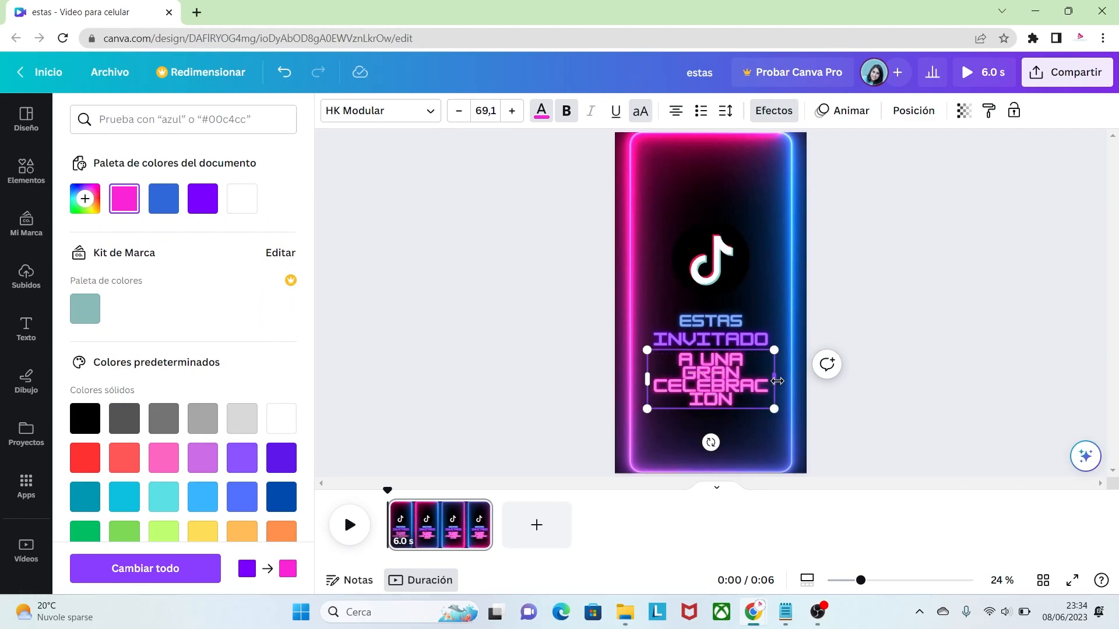
left_click_drag(777, 381, 721, 355)
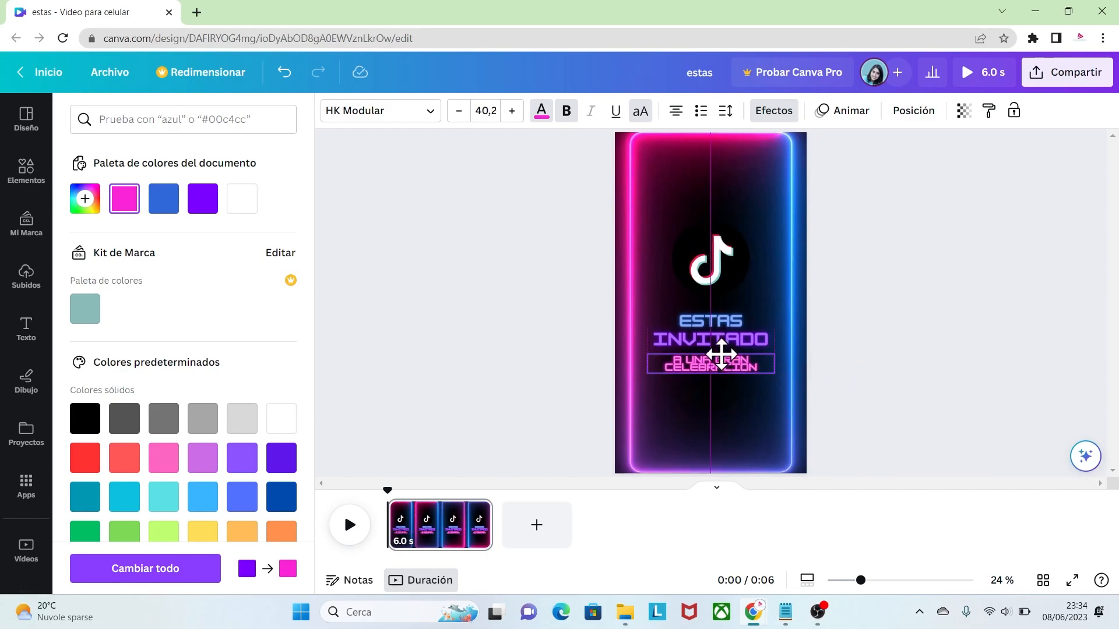
left_click(725, 113)
left_click_drag(770, 217, 804, 213)
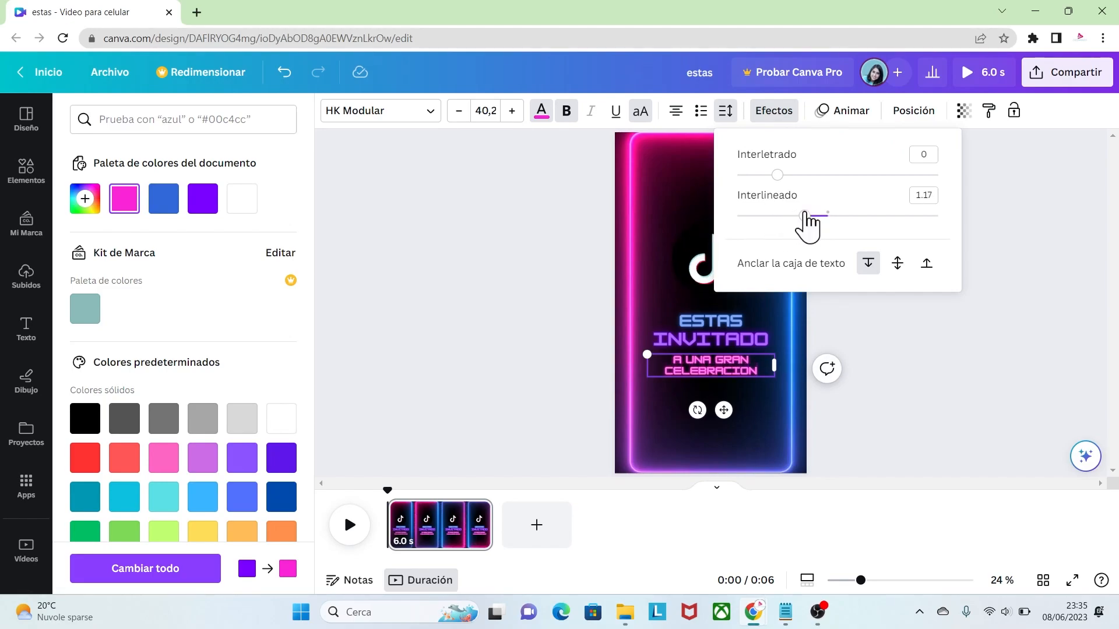
left_click(858, 426)
left_click(852, 420)
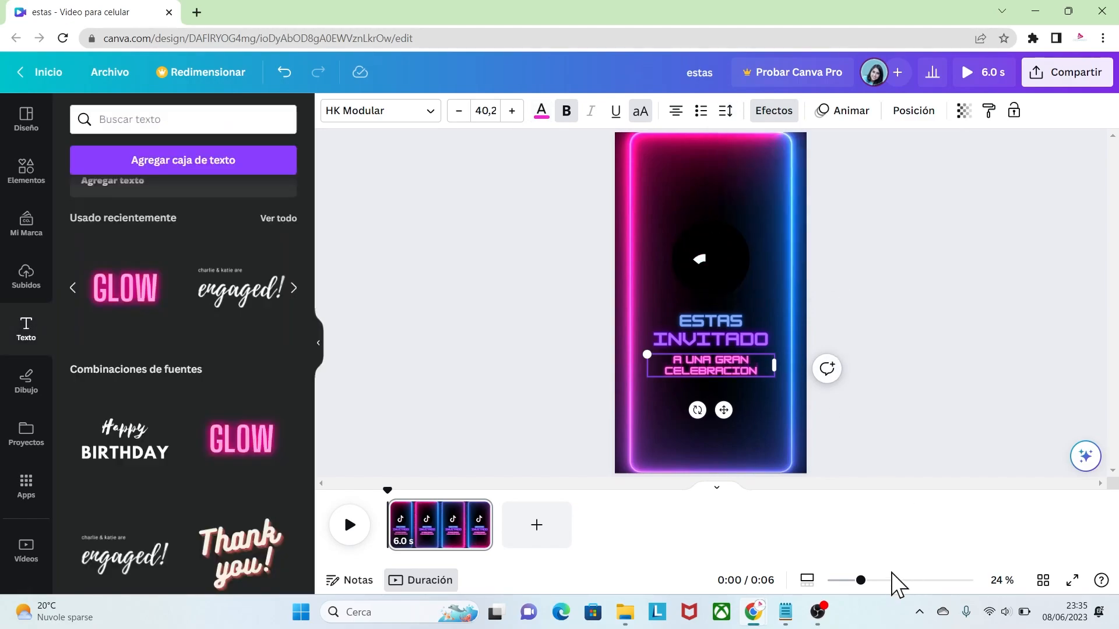
Step: Enlarge INVITADO slightly and move the three invitation texts into a tight, centred stack under the TikTok logo
left_click_drag(862, 580, 877, 580)
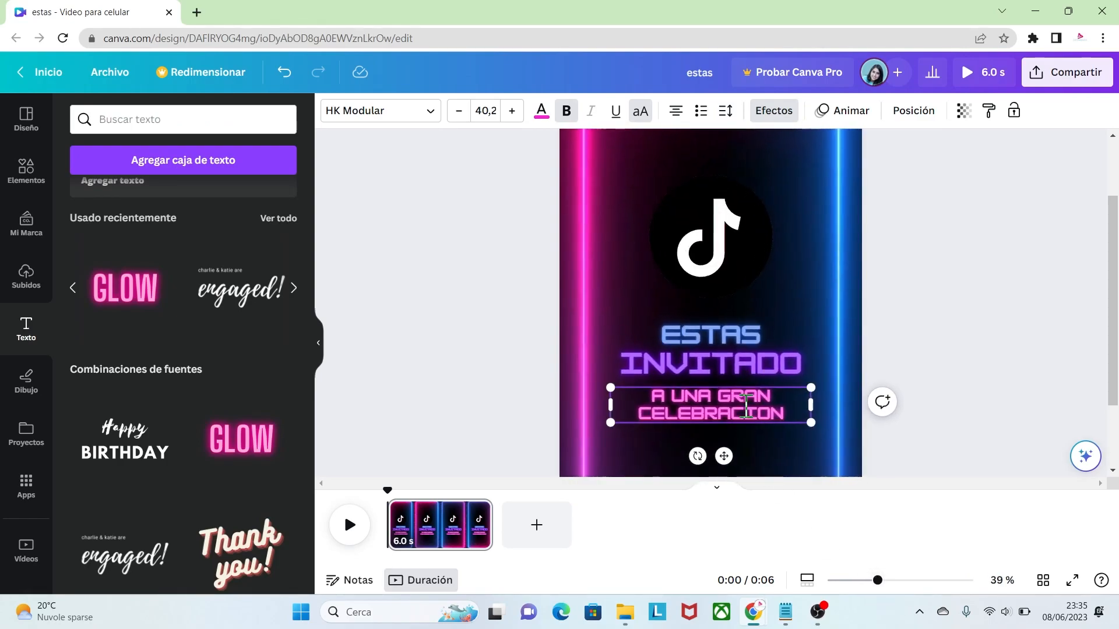
left_click_drag(734, 387, 729, 388)
left_click(748, 367)
left_click_drag(811, 379, 832, 385)
left_click_drag(757, 368, 752, 372)
left_click(917, 499)
left_click_drag(877, 580, 856, 580)
left_click(721, 312)
left_click(726, 331)
left_click_drag(729, 354, 732, 351)
left_click(780, 413)
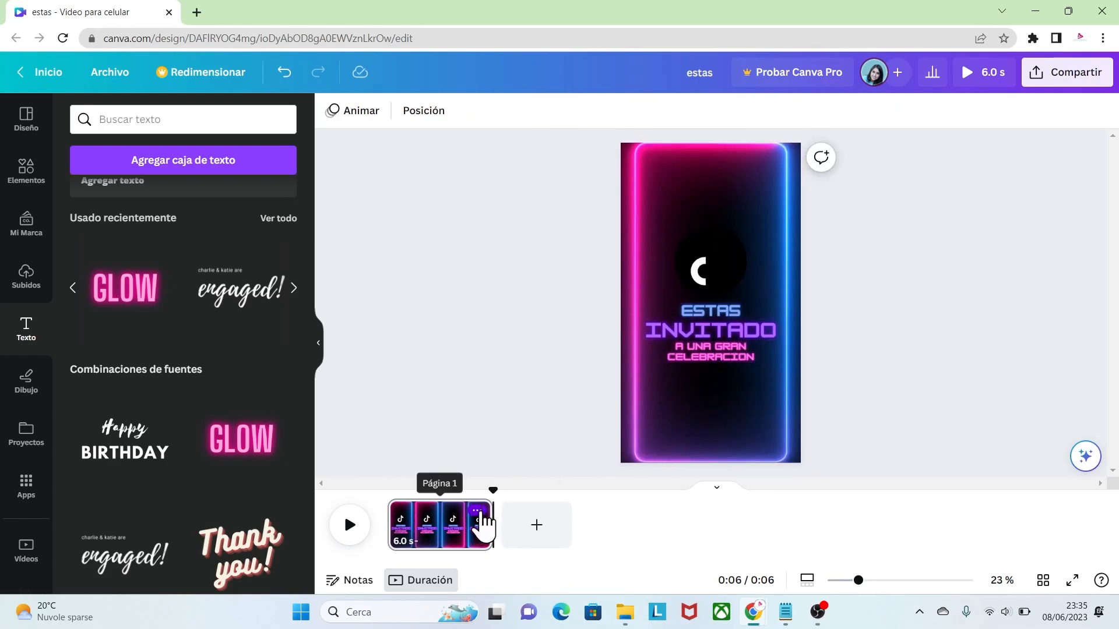
Step: Duplicate the invitation page and delete the TikTok logo from the second page
left_click(477, 511)
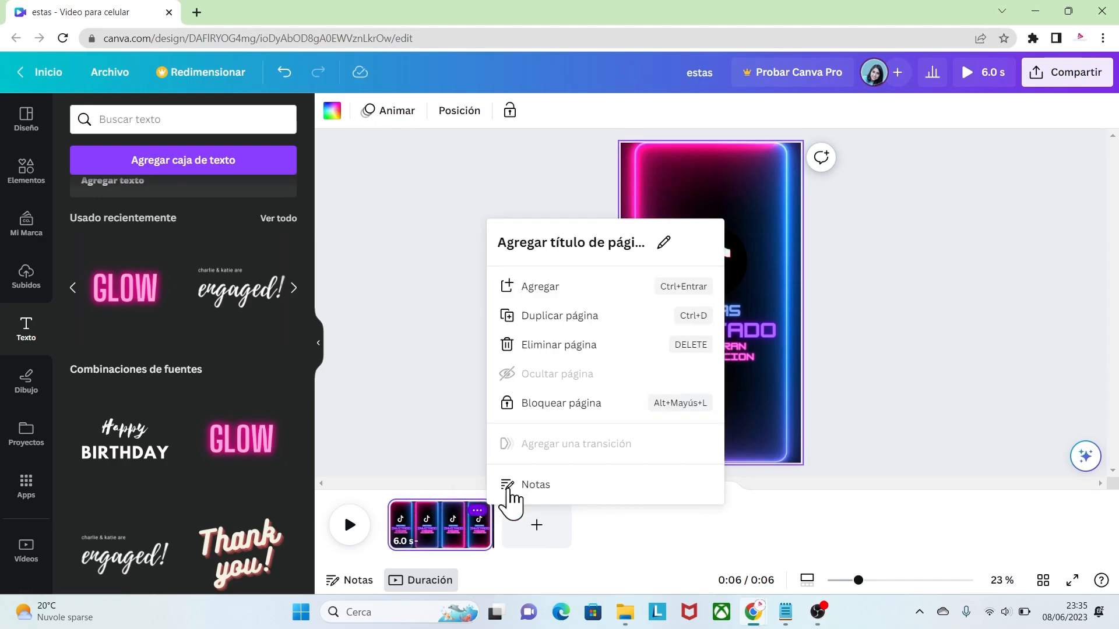
left_click(579, 316)
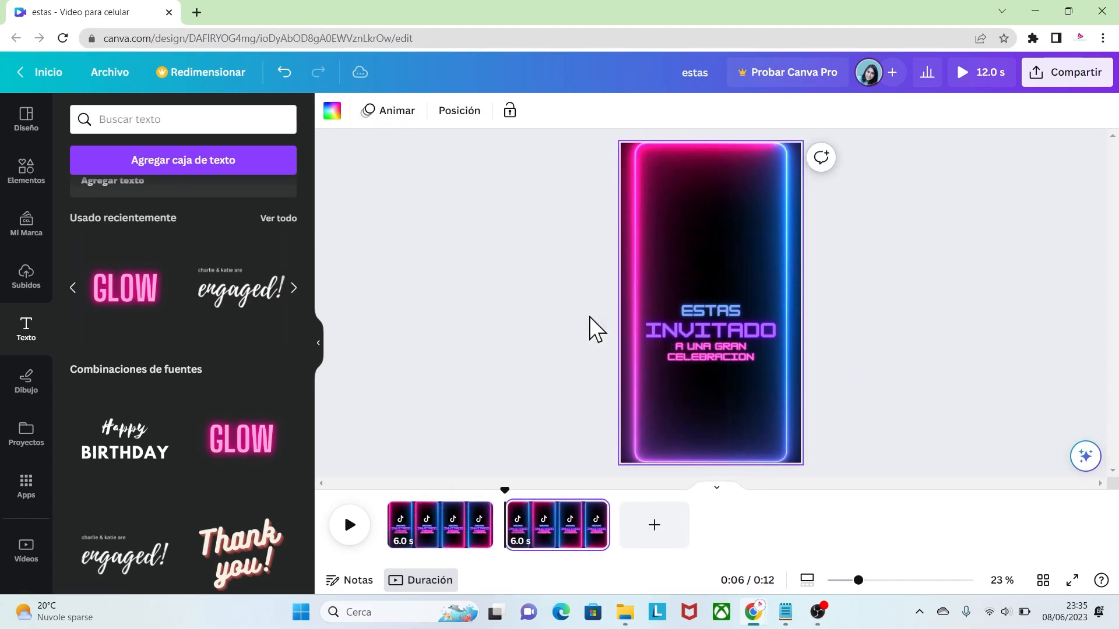
left_click(558, 541)
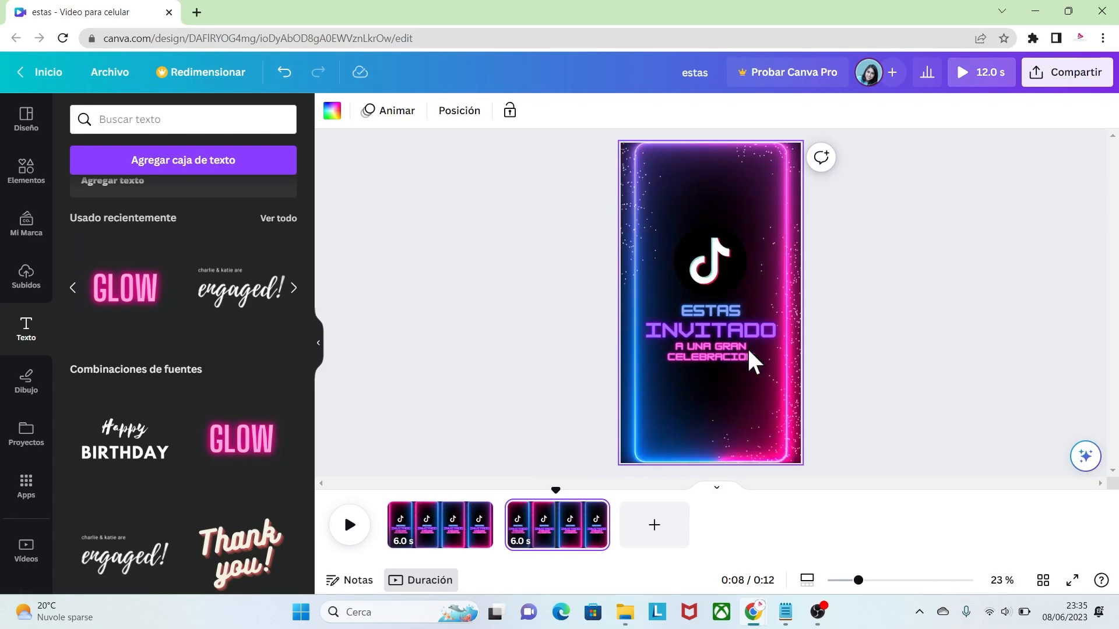
left_click(711, 259)
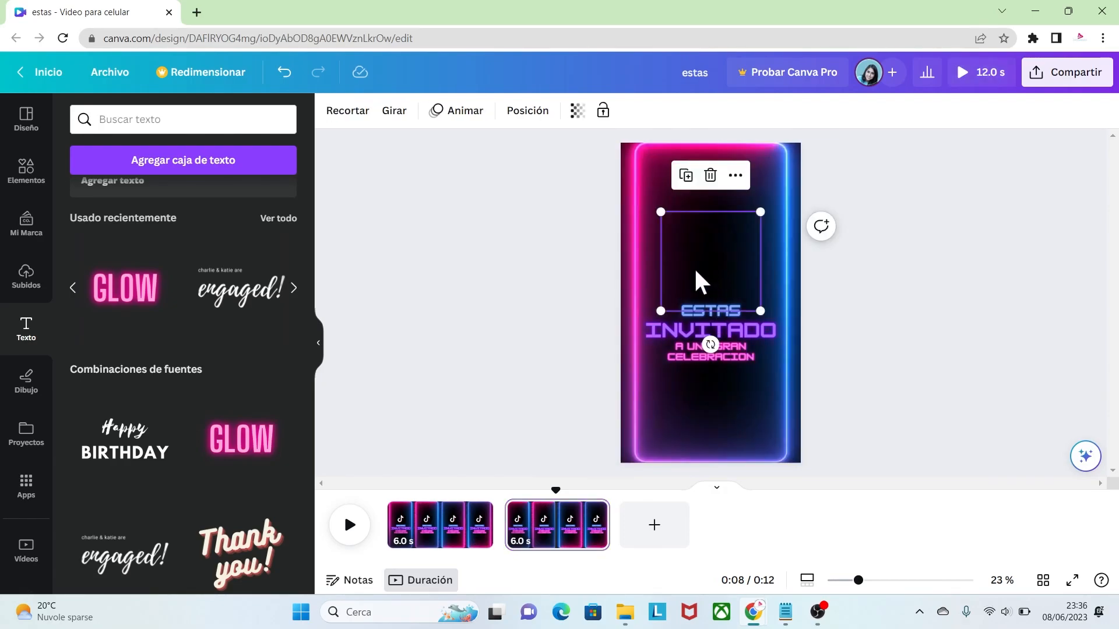
left_click(710, 176)
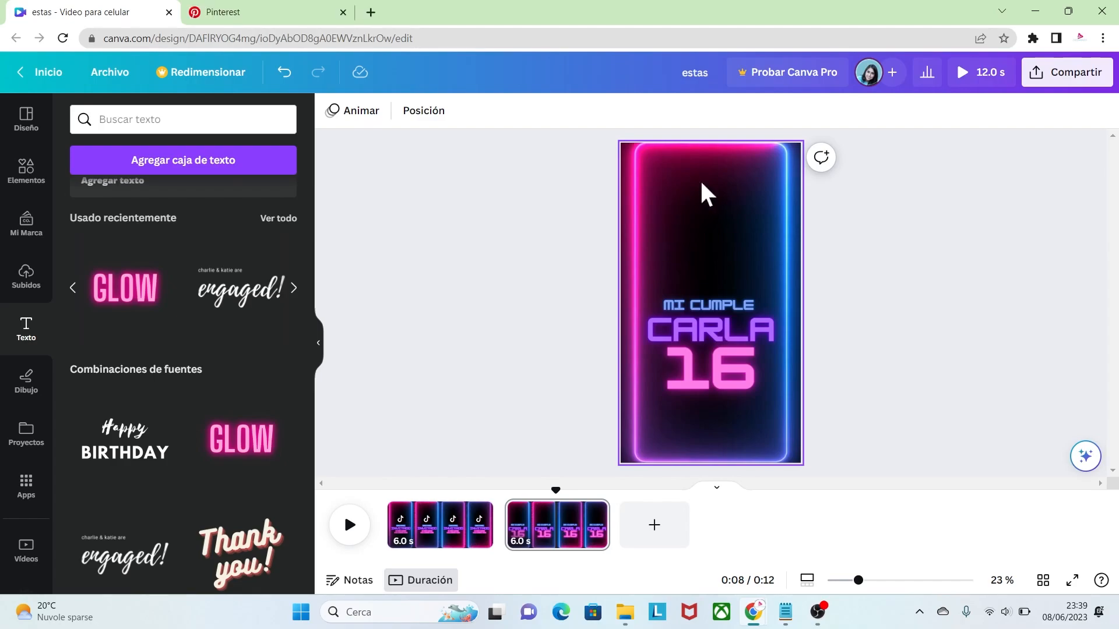
Step: Switch to Pinterest and save the blue and purple neon ring GIF to the Download folder under its suggested file name
left_click(274, 12)
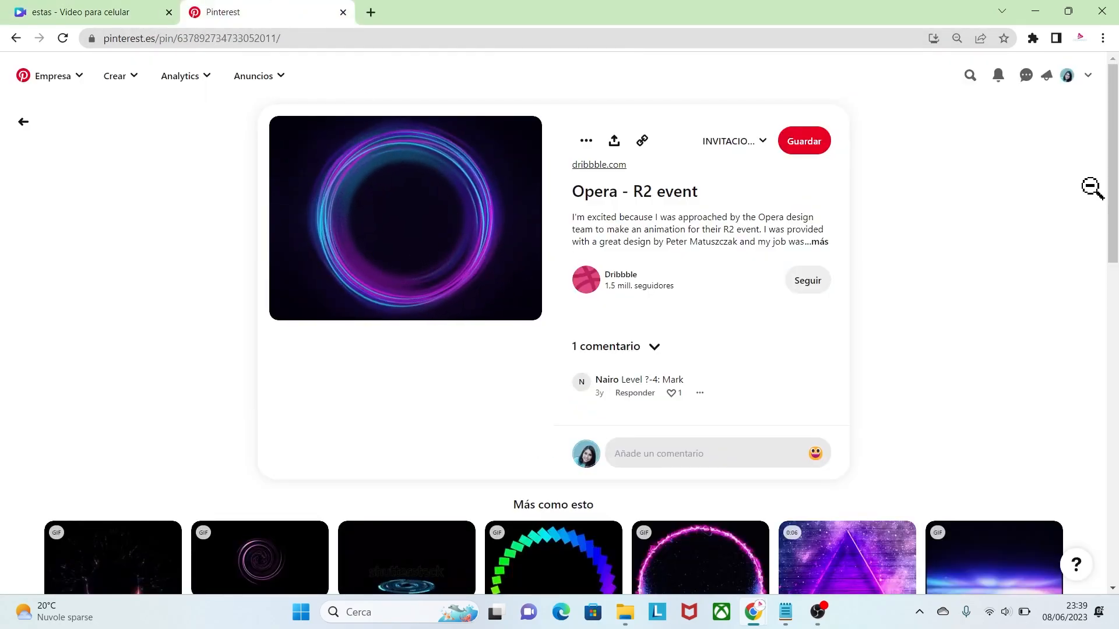
scroll(1117, 157, "down", 6)
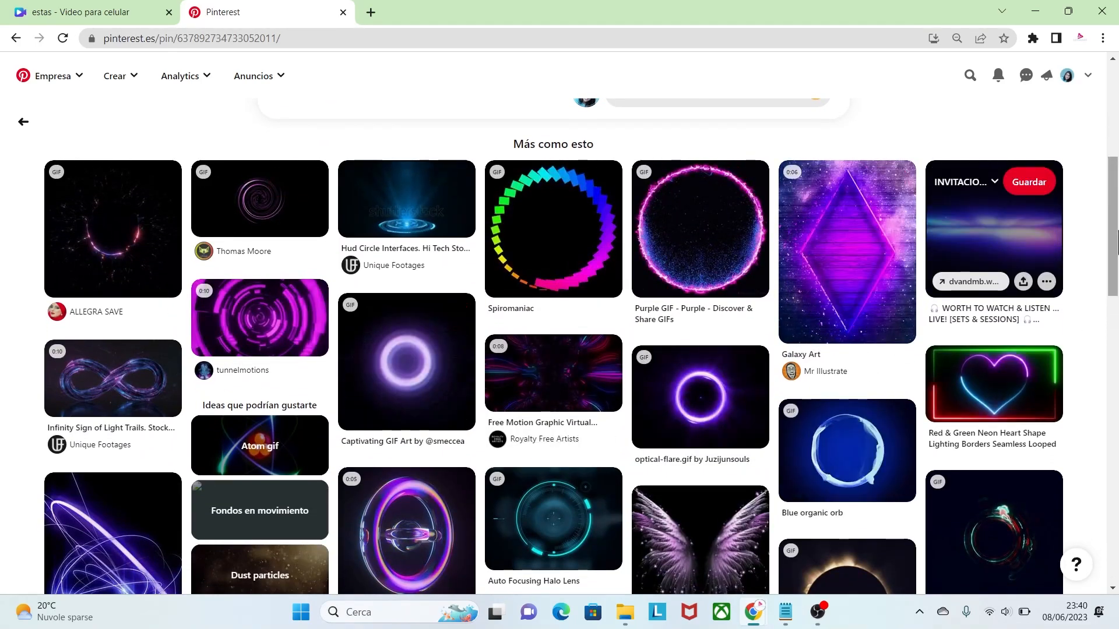
scroll(1116, 125, "up", 6)
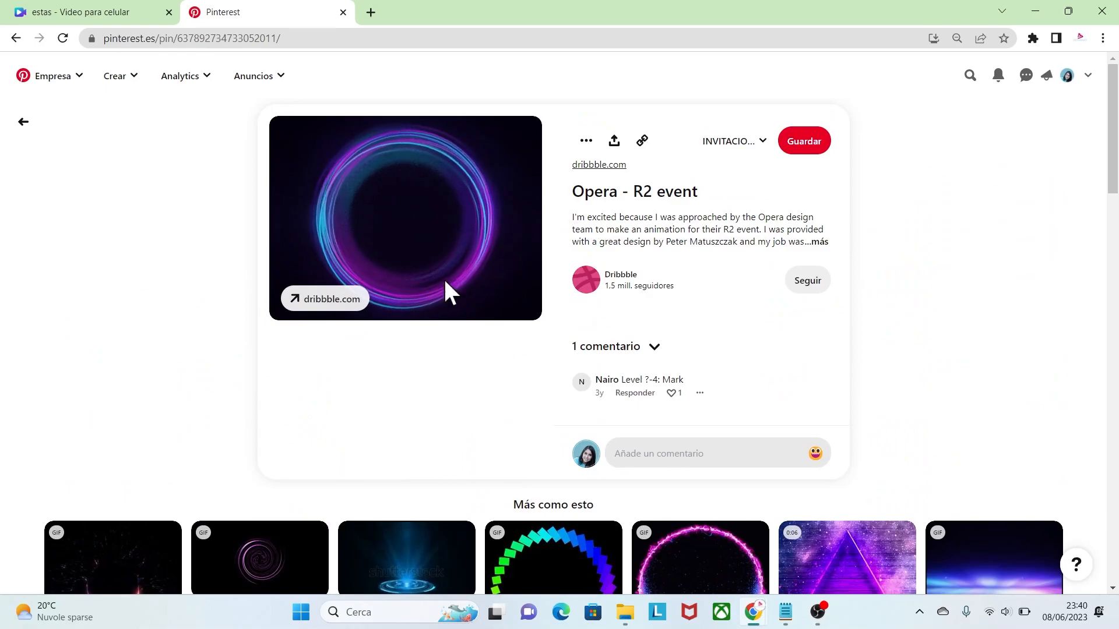
right_click(459, 201)
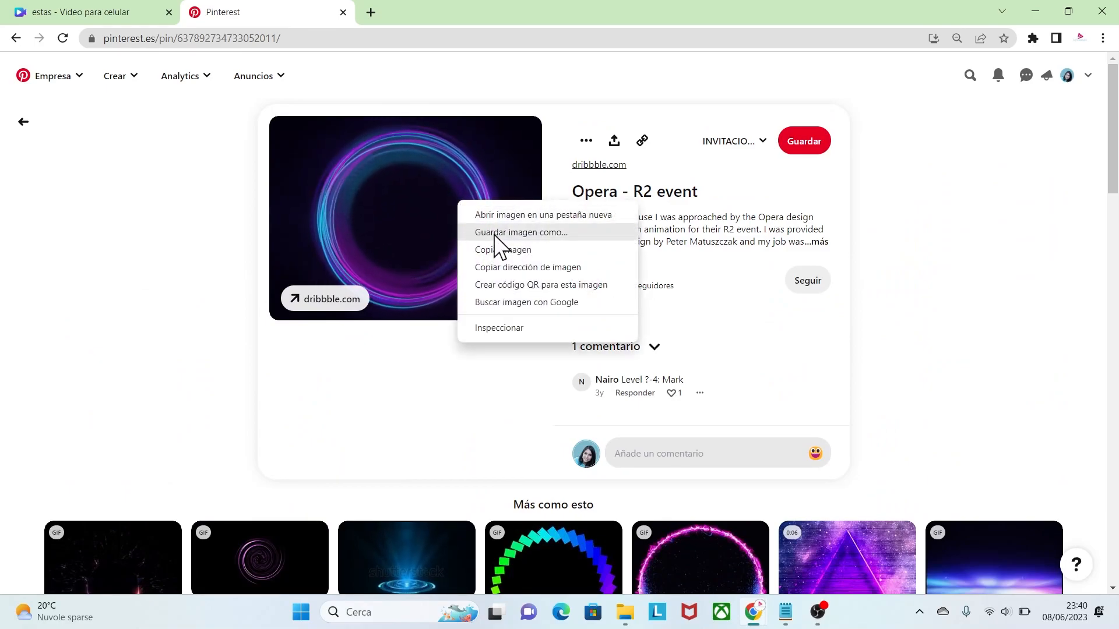
left_click(495, 233)
left_click(286, 237)
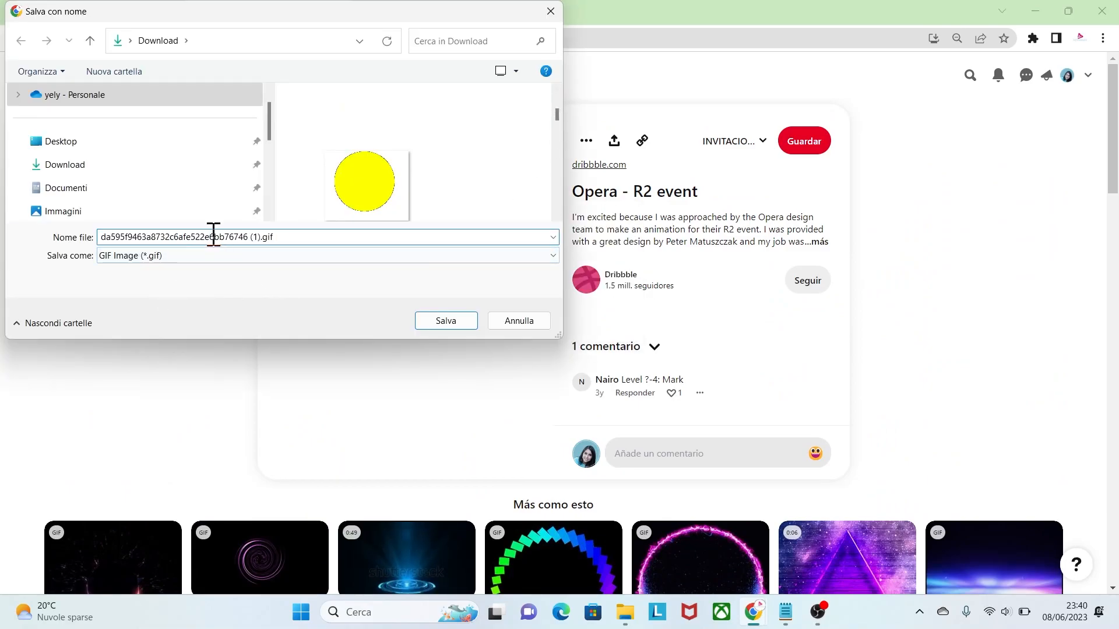
left_click(456, 325)
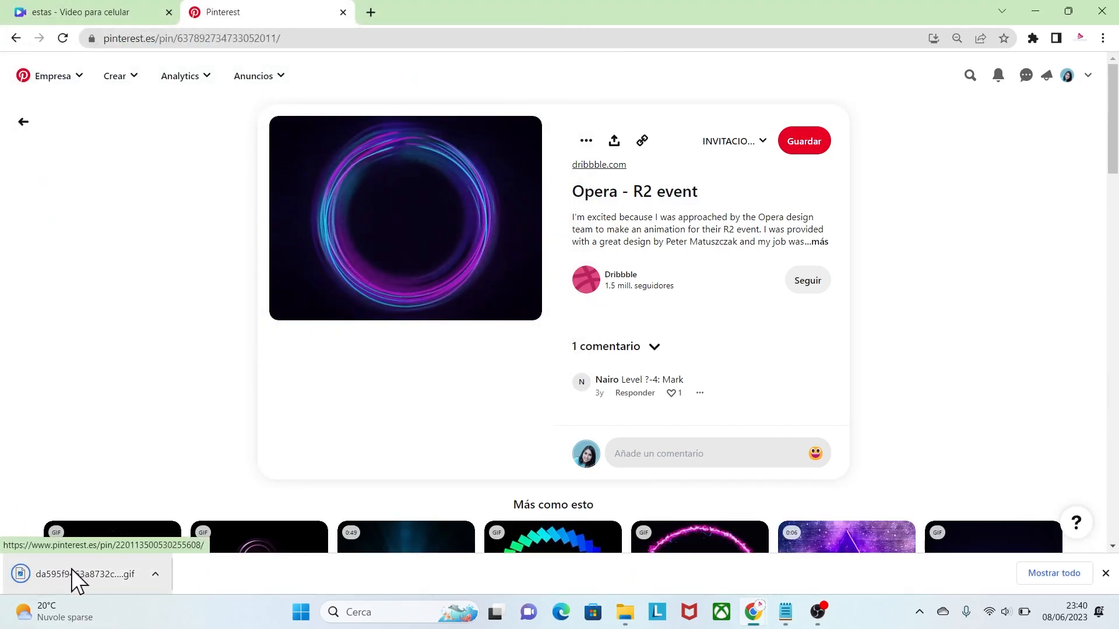
Step: Switch back to Canva, search the elements for marco frames and insert the plain circular frame on the second page
left_click(127, 18)
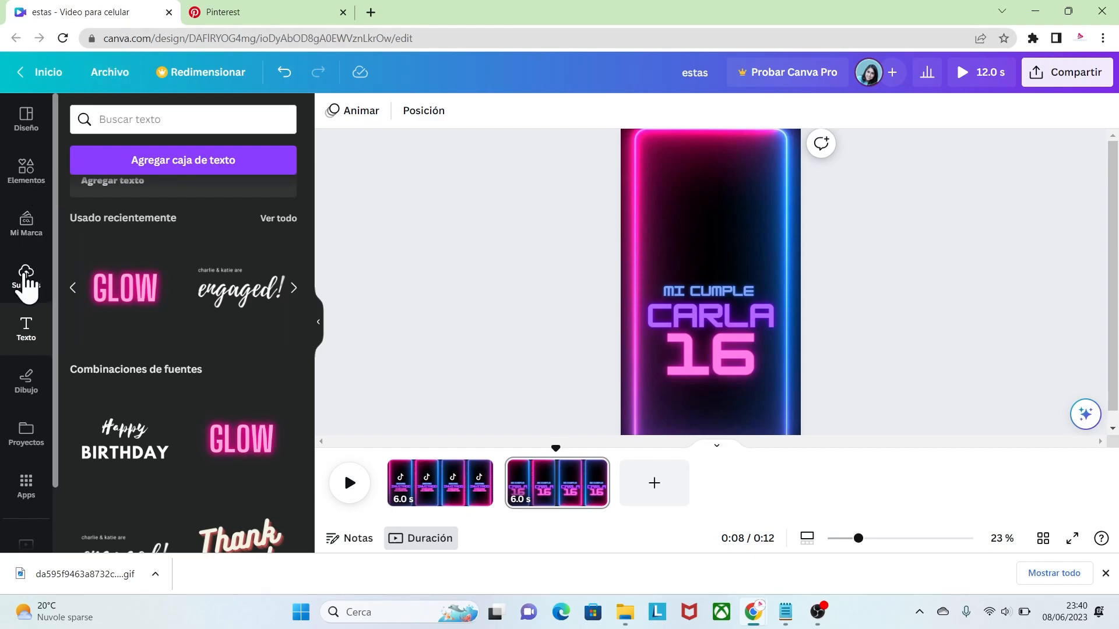
left_click(25, 279)
left_click_drag(309, 279, 312, 395)
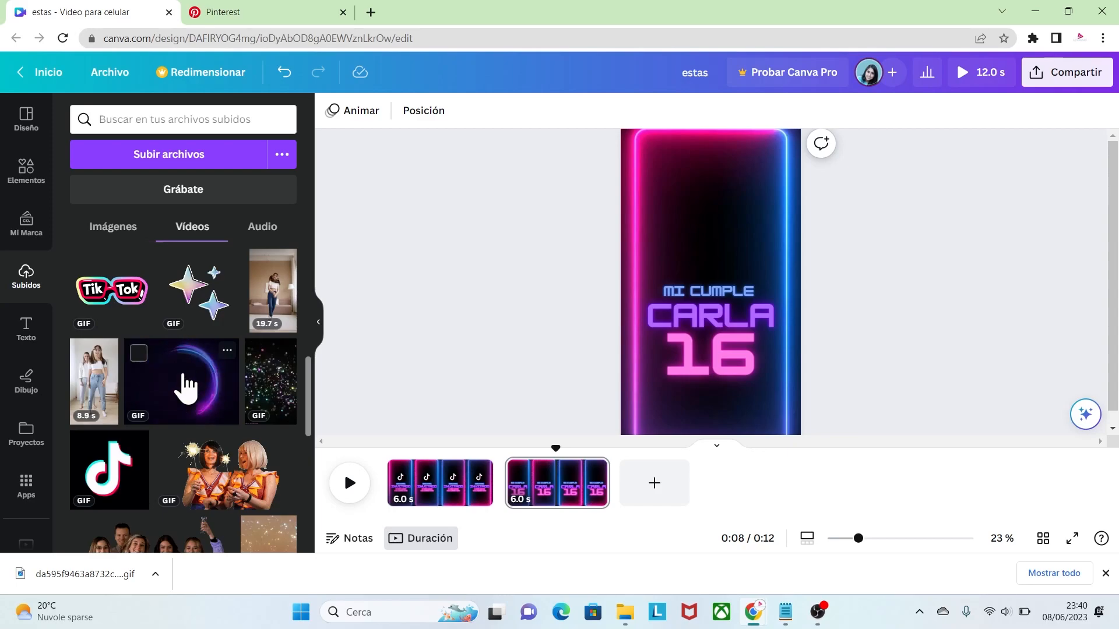
left_click(26, 170)
left_click(127, 122)
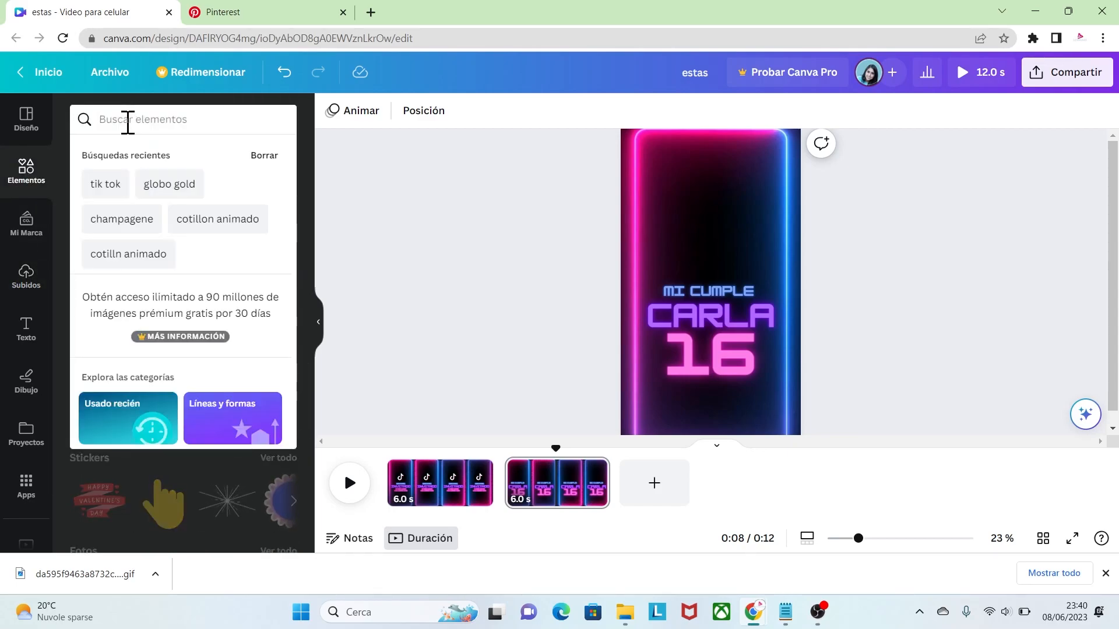
type("marco")
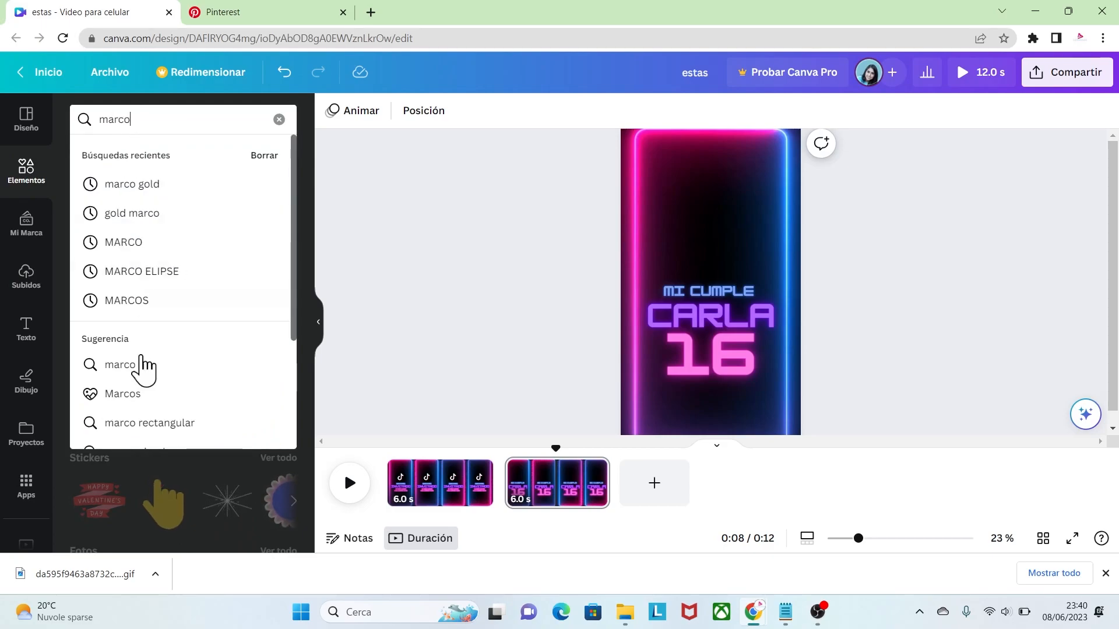
left_click(124, 394)
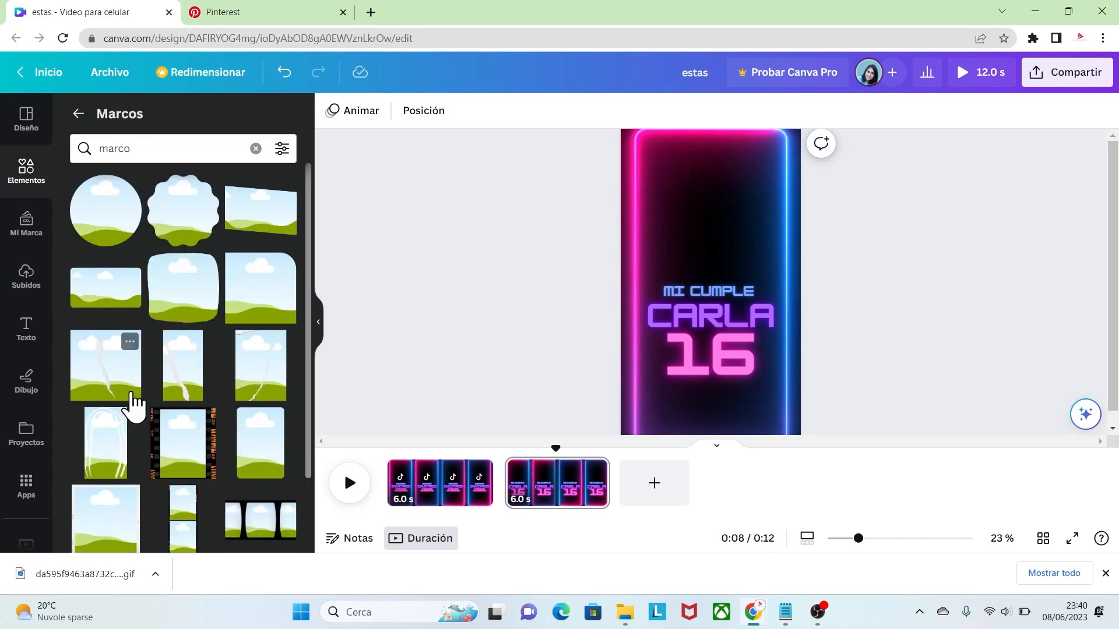
left_click(105, 224)
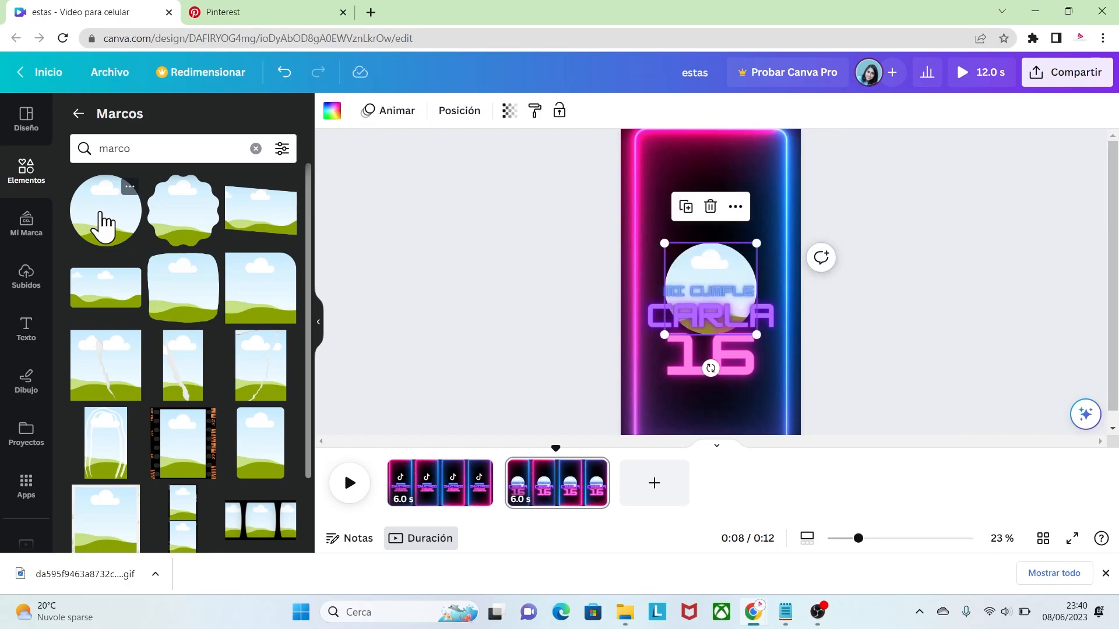
Step: Enlarge the circular frame and centre it above the MI CUMPLE text
left_click_drag(716, 272, 709, 195)
left_click_drag(753, 258, 772, 280)
left_click_drag(727, 221, 725, 222)
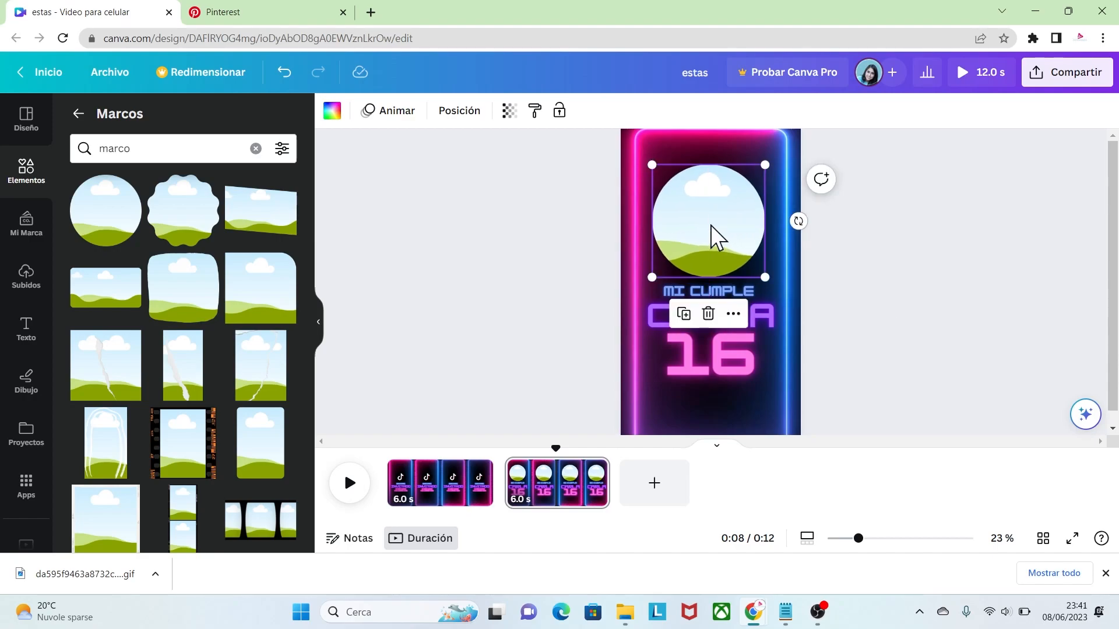
Step: Fill the circular frame with the uploaded neon ring GIF and adjust its crop so the whole ring fits the circle
left_click(27, 277)
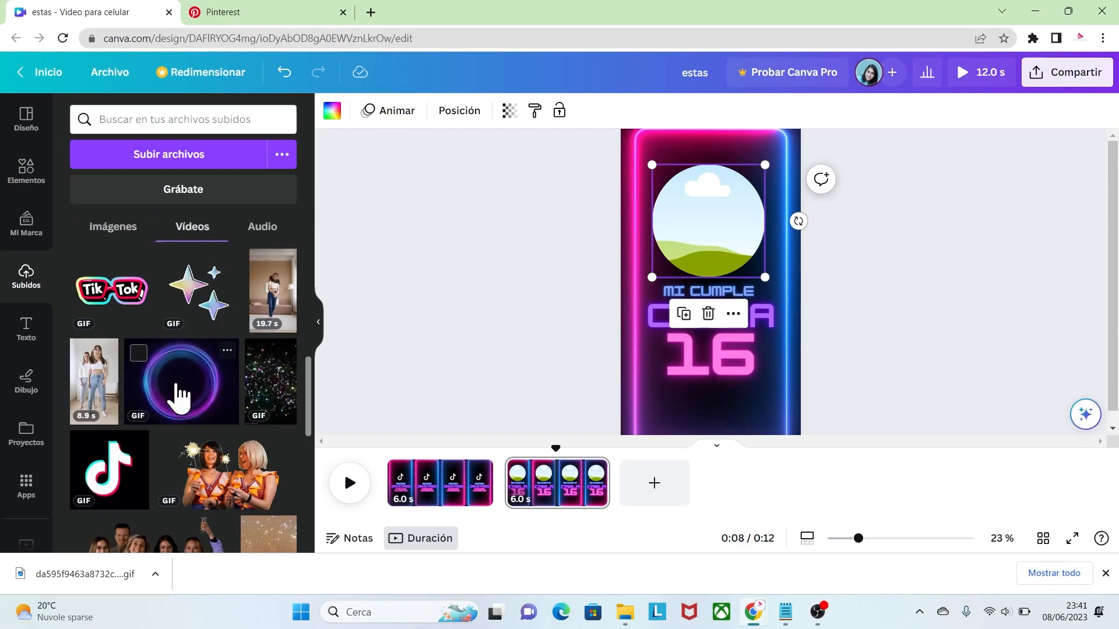
left_click_drag(181, 400, 684, 220)
key("ctrl+z")
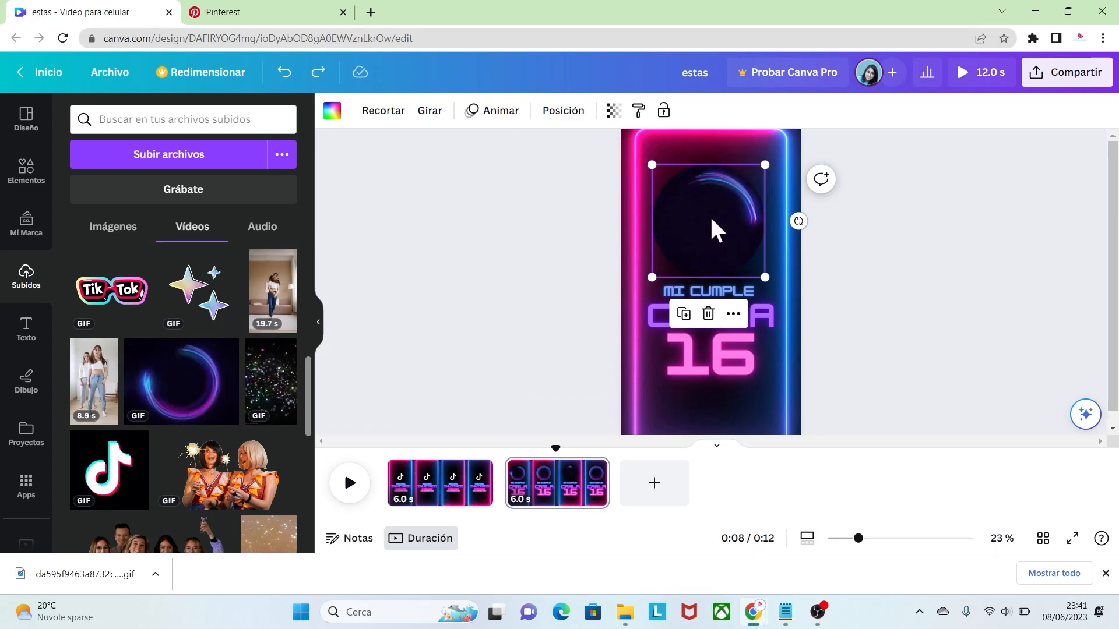
double_click(709, 215)
mouse_move(785, 285)
left_mouse_down()
mouse_move(844, 322)
mouse_move(791, 286)
left_mouse_up()
left_click_drag(635, 165, 624, 161)
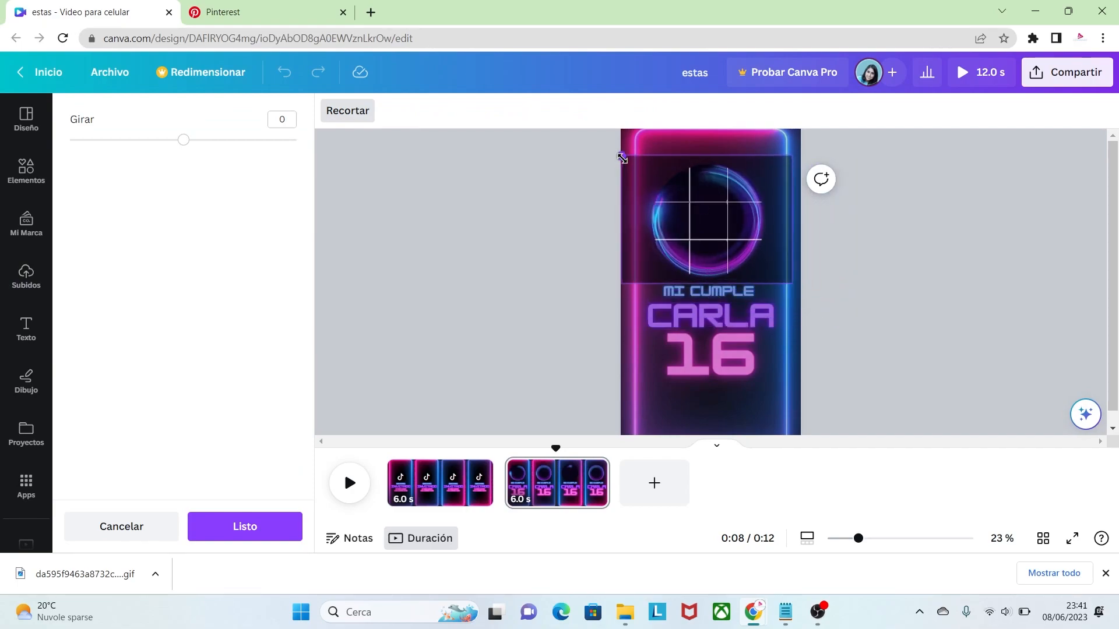
key("Return")
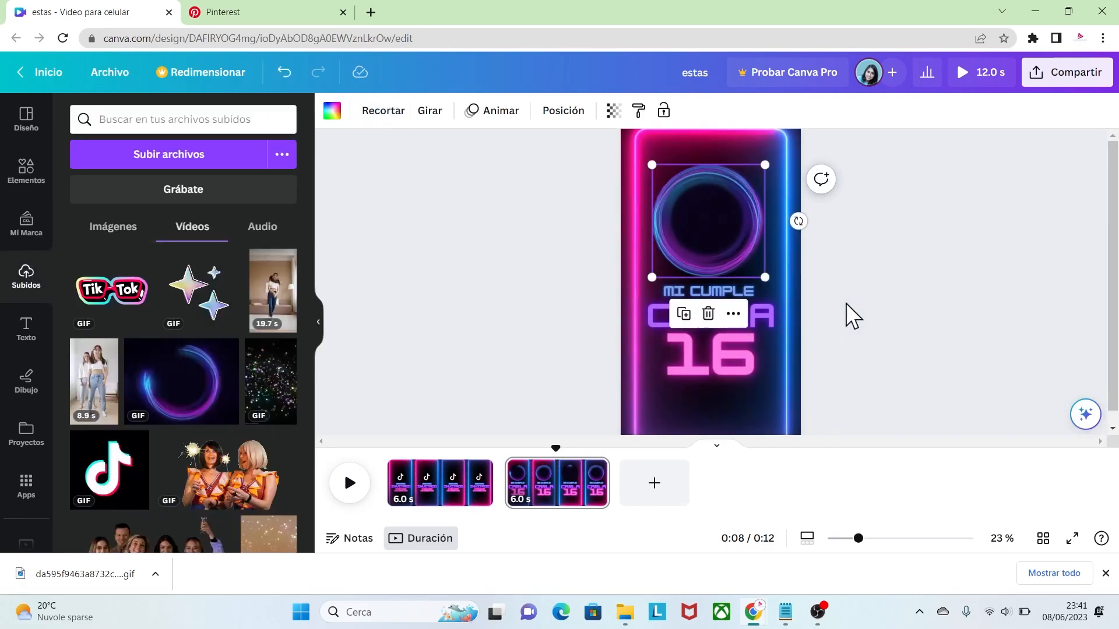
Step: Nudge the neon ring frame slightly upward and place a duplicate of it just below the original
mouse_move(705, 218)
left_mouse_down()
mouse_move(596, 203)
mouse_move(712, 215)
left_mouse_up()
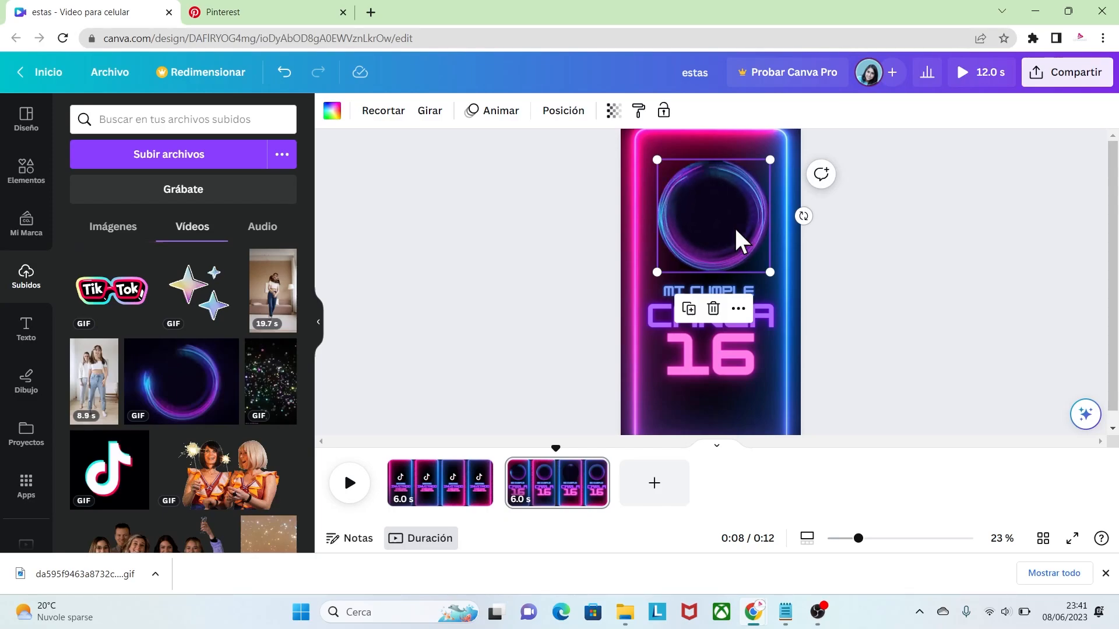
left_click_drag(731, 229, 719, 303)
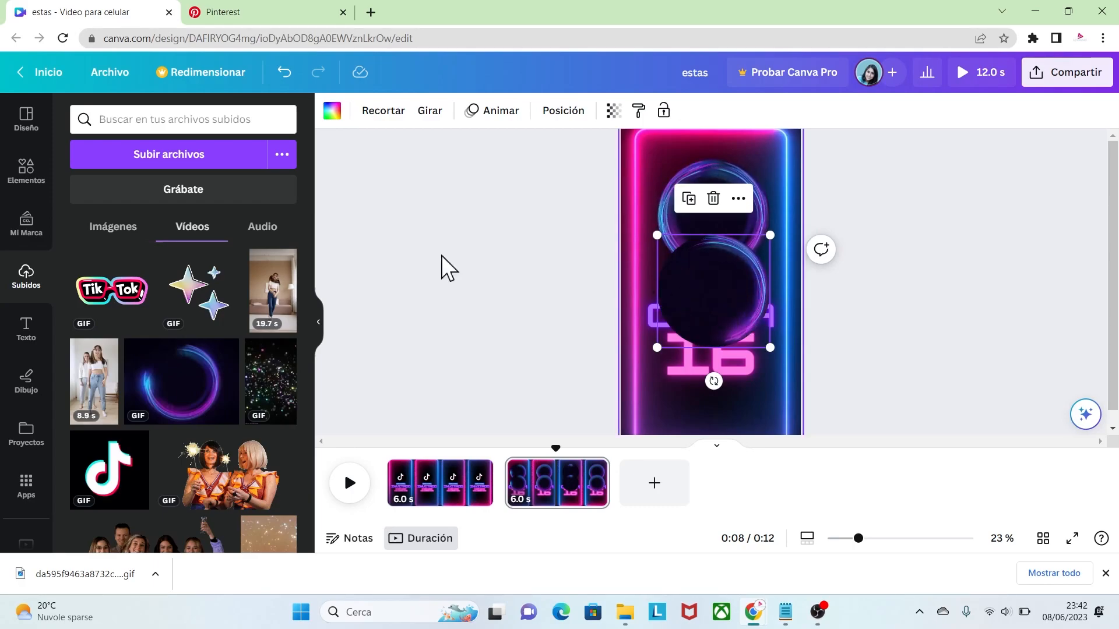
Step: Fill the duplicated circular frame with the uploaded portrait of the girl in white, shrunk slightly and centred inside the neon ring
left_click(114, 229)
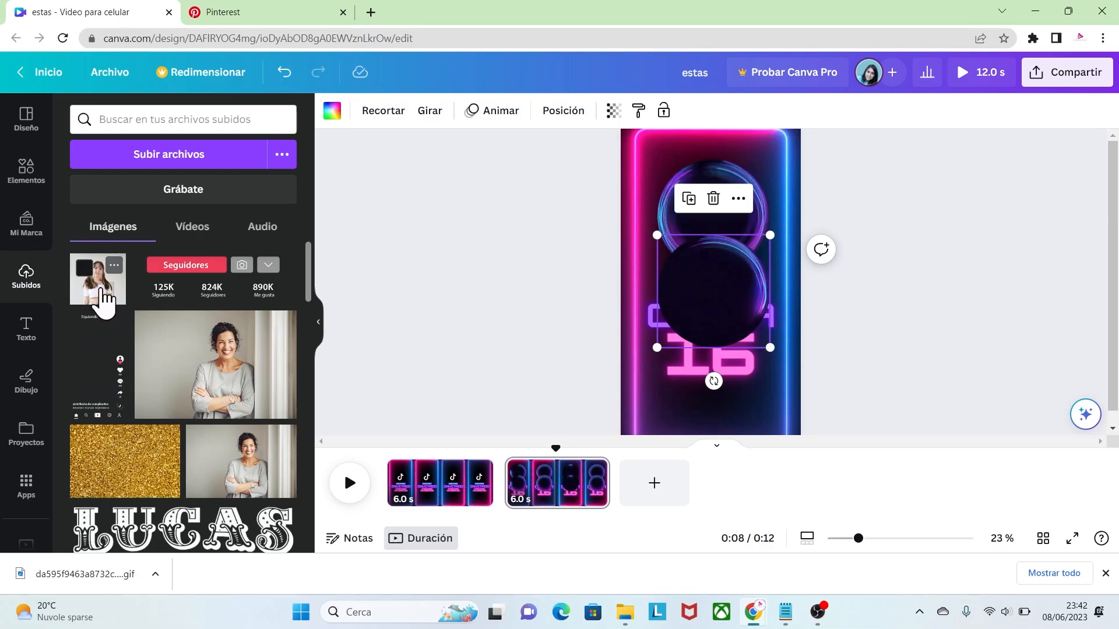
left_click_drag(105, 302, 710, 222)
left_click_drag(771, 285, 761, 277)
left_click_drag(721, 233, 721, 220)
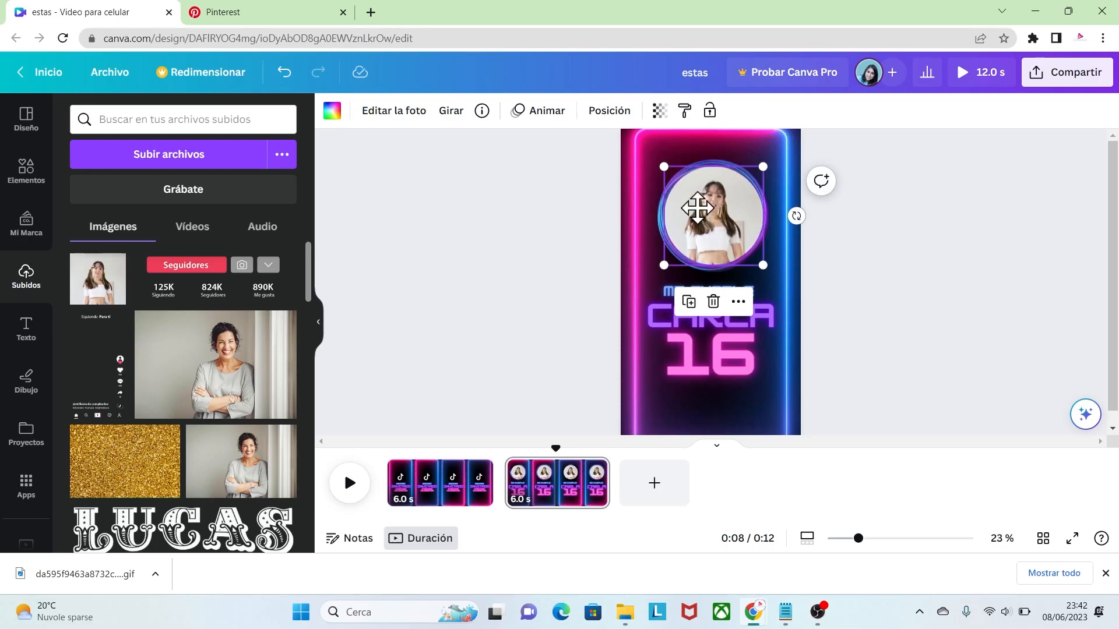
Step: Enlarge the portrait photo inside its circular frame and reposition it so the girl's face fills the neon ring
double_click(697, 208)
left_click_drag(763, 267, 859, 351)
left_click_drag(814, 304, 756, 275)
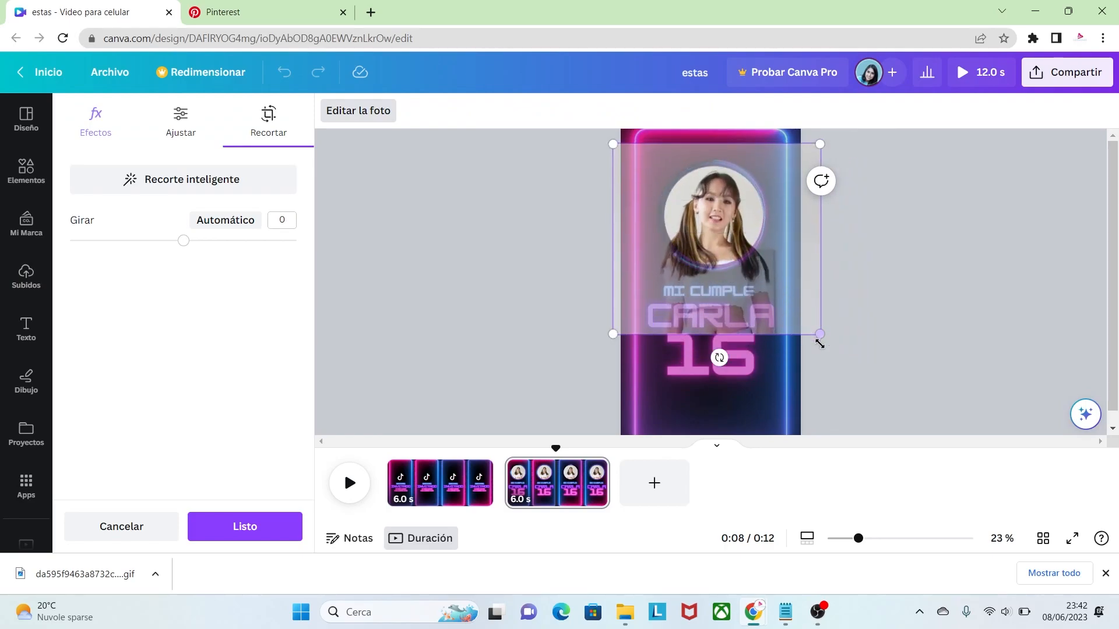
left_click_drag(821, 335, 828, 341)
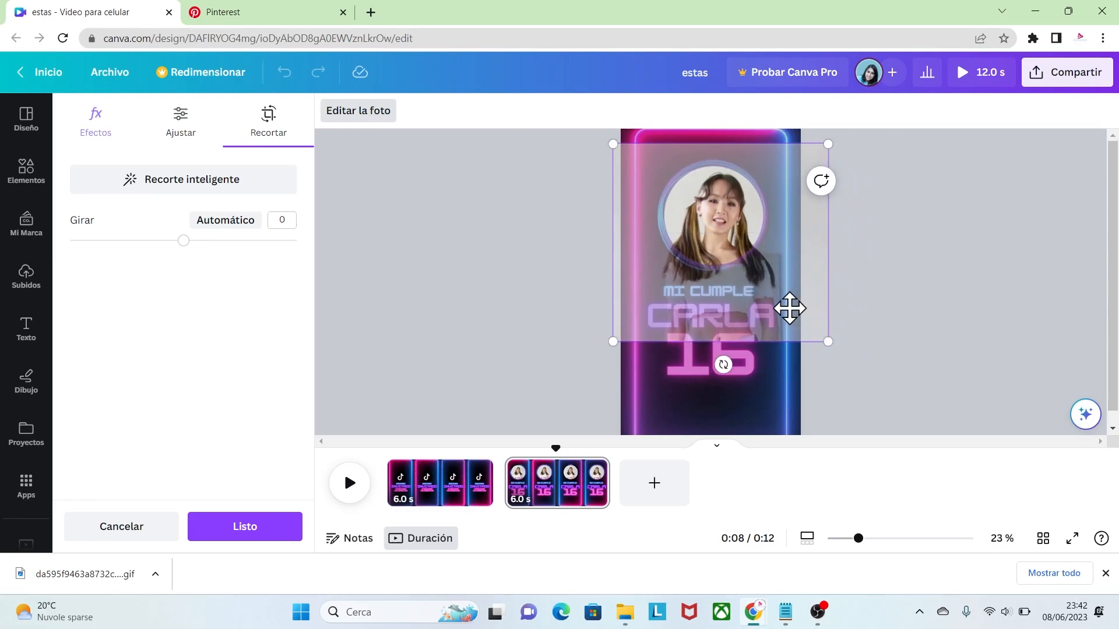
left_click_drag(786, 308, 782, 307)
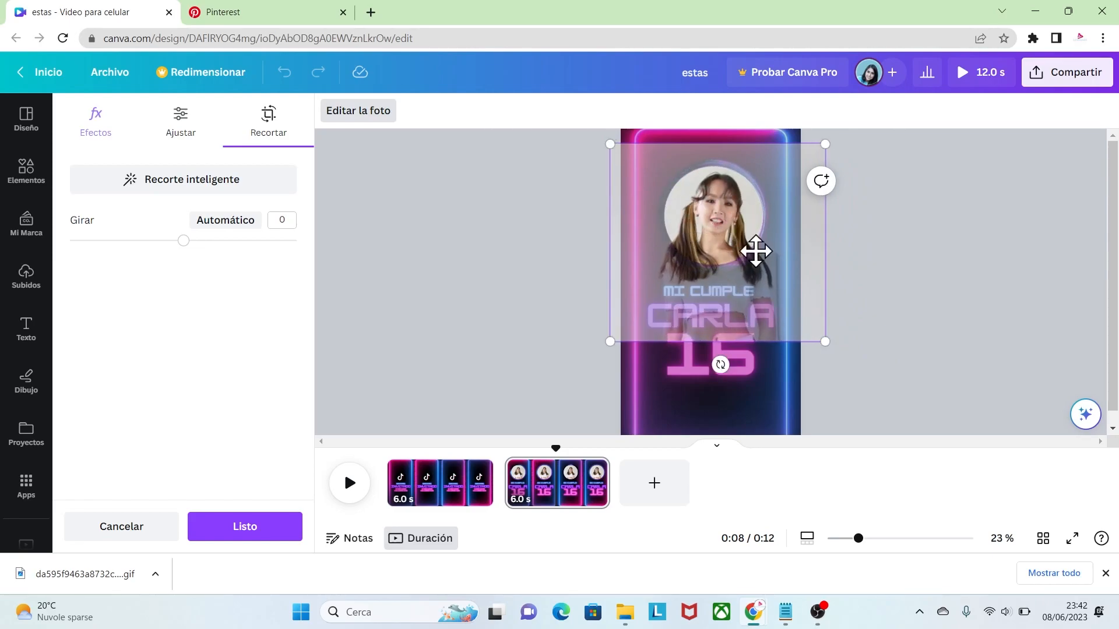
left_click(856, 317)
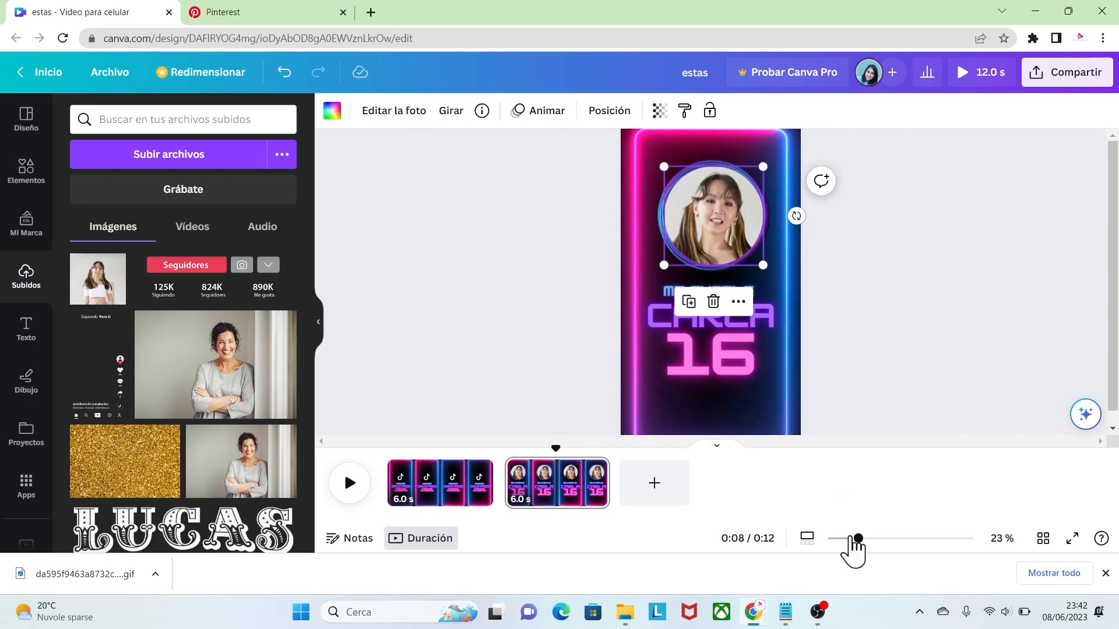
left_click_drag(859, 540, 875, 540)
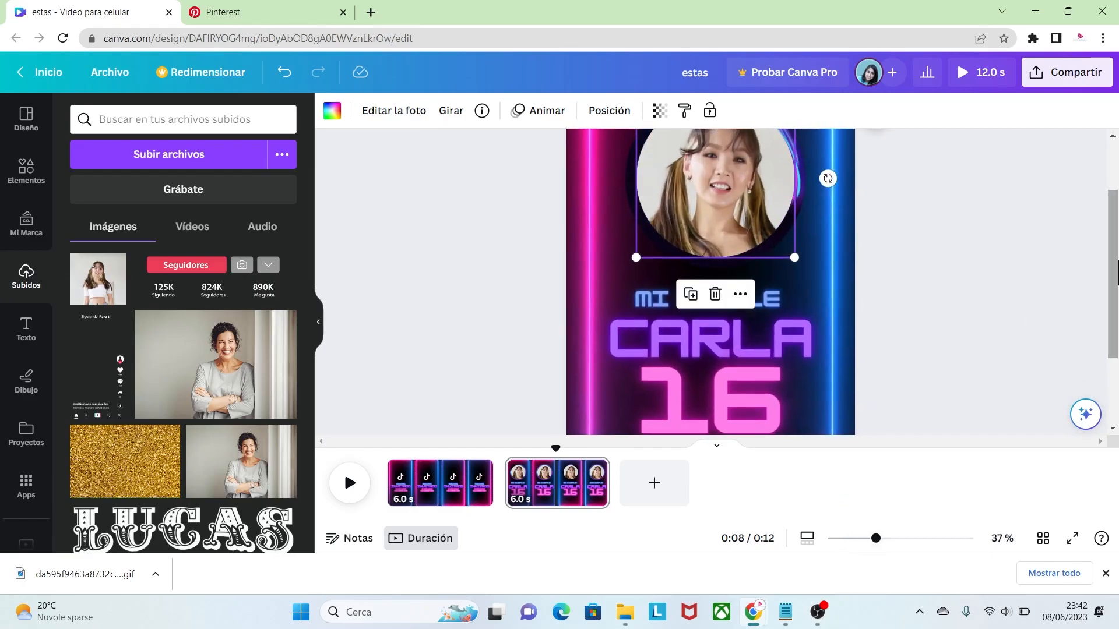
scroll(962, 274, "up", 1)
left_click(963, 274)
left_click(747, 238)
left_click(791, 323)
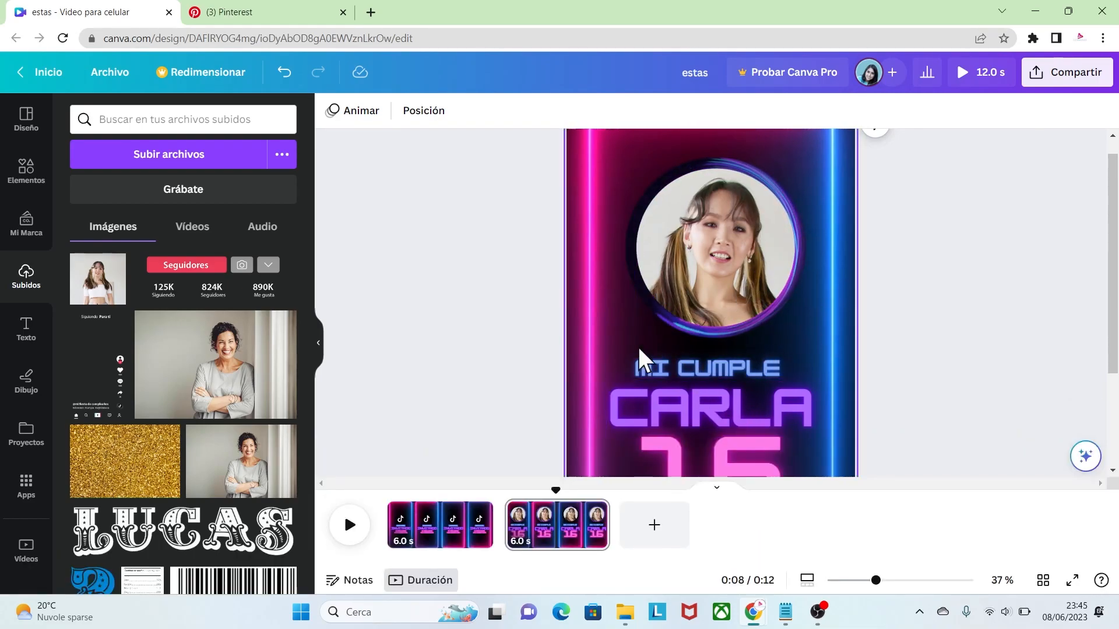
Step: Add the uploaded neon stars GIF to the second page and enlarge it to cover the whole page
left_click(274, 15)
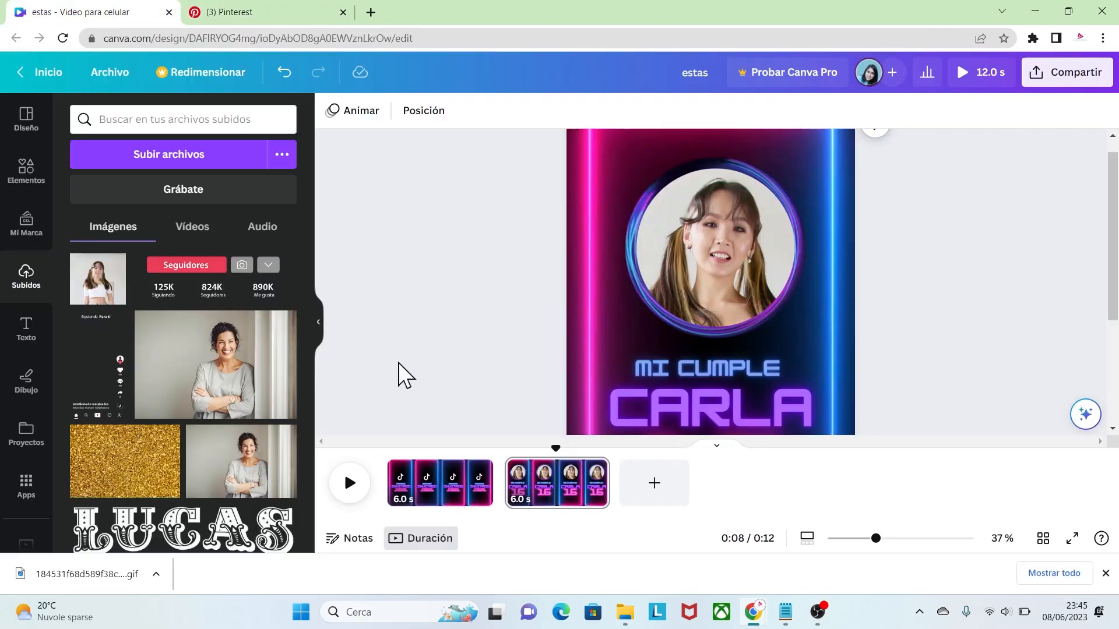
left_click(201, 236)
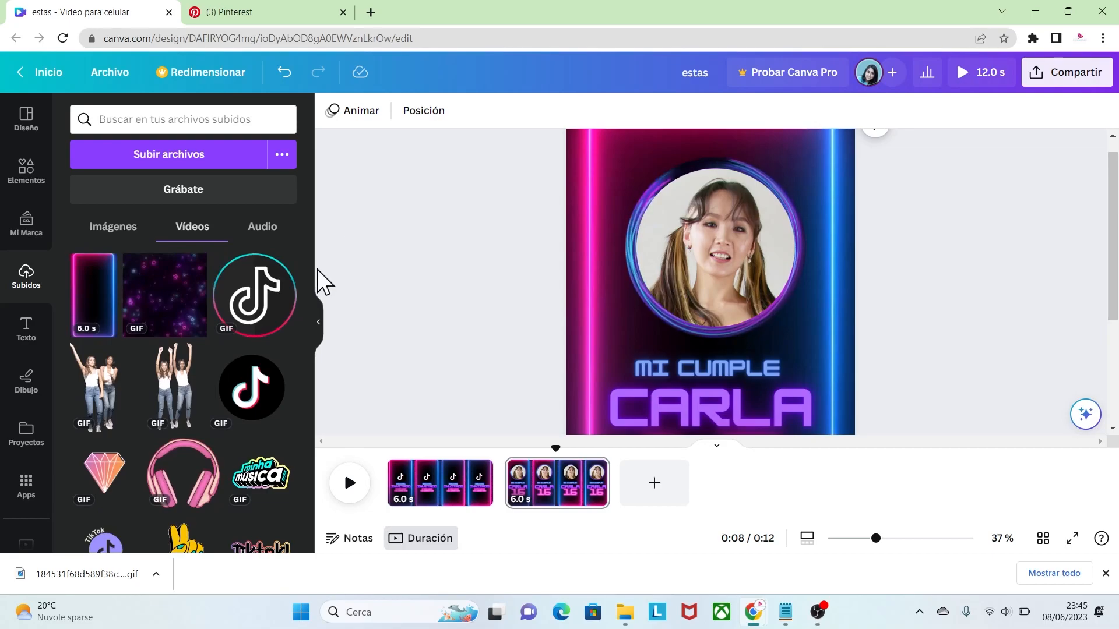
left_click(169, 317)
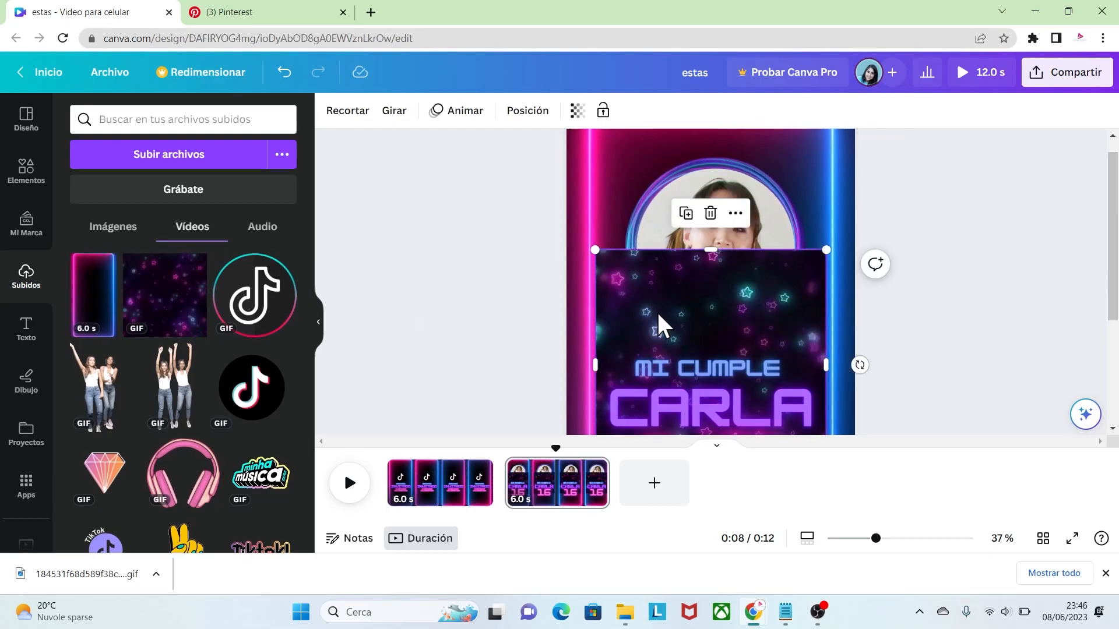
left_click_drag(651, 301, 655, 328)
left_click_drag(876, 539, 848, 538)
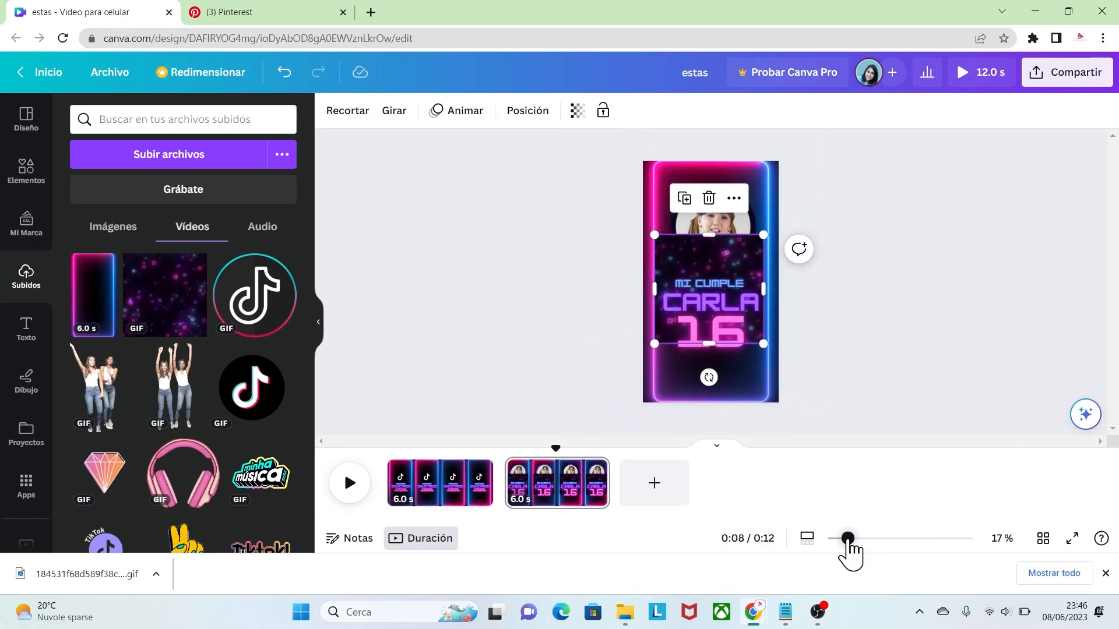
left_click_drag(763, 344, 822, 403)
left_click_drag(655, 235, 600, 144)
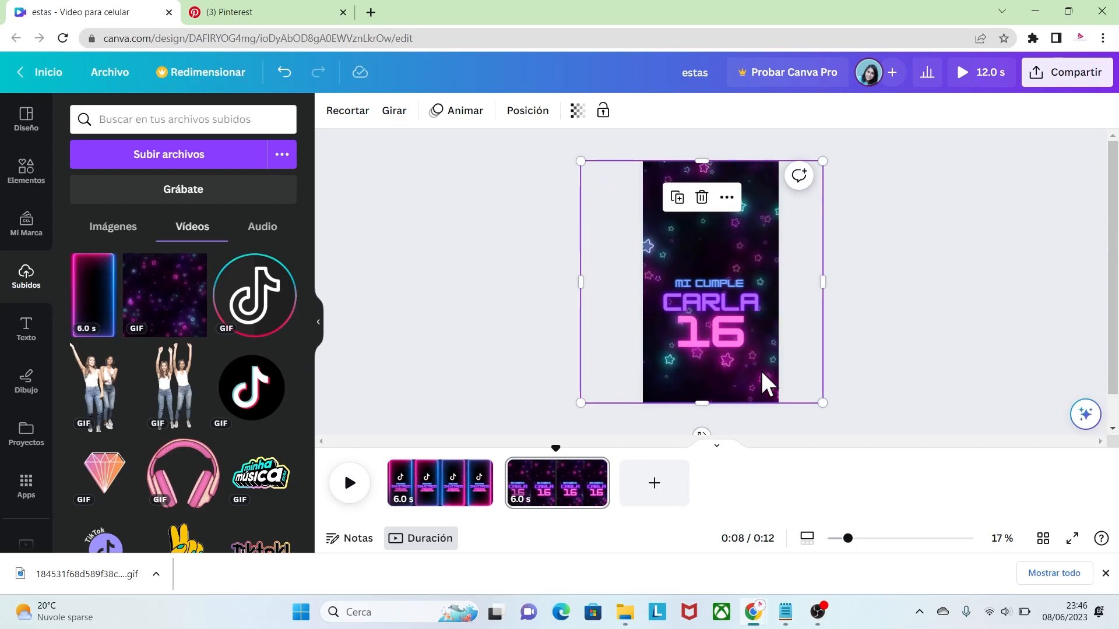
Step: Set the stars GIF's transparency to 21 and send it to the back, behind the portrait and text
left_click(577, 110)
left_click_drag(577, 169, 473, 170)
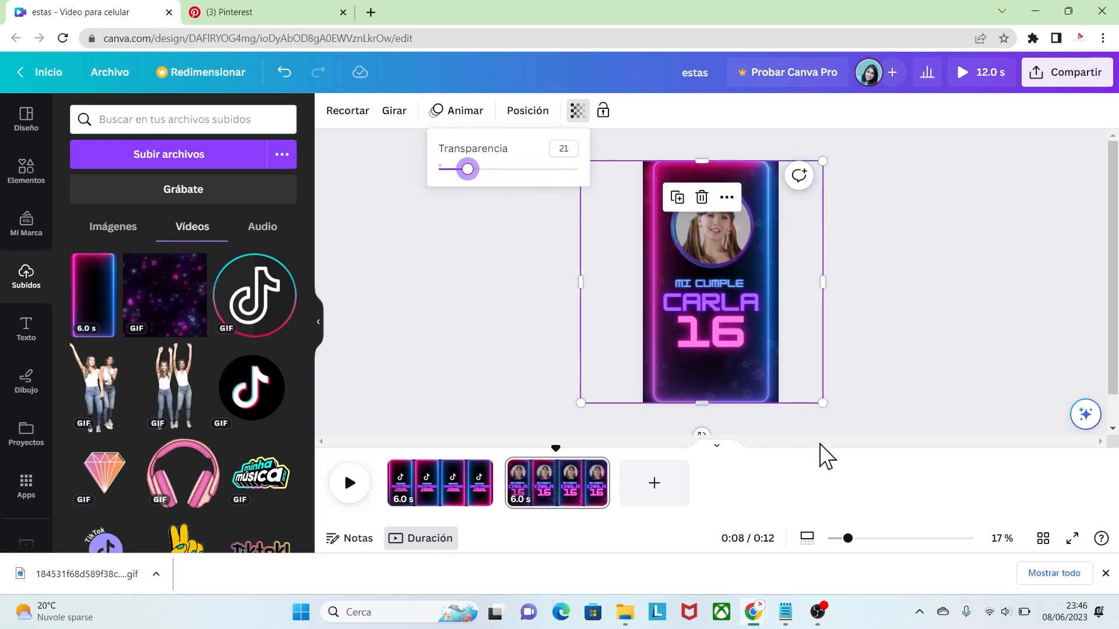
left_click_drag(847, 539, 865, 539)
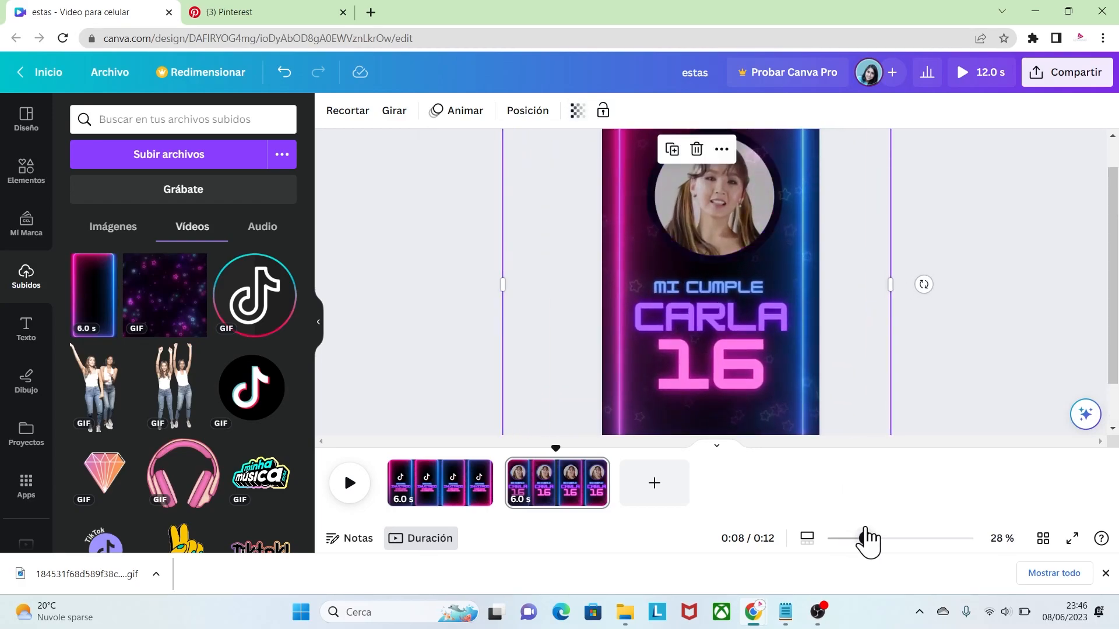
right_click(805, 258)
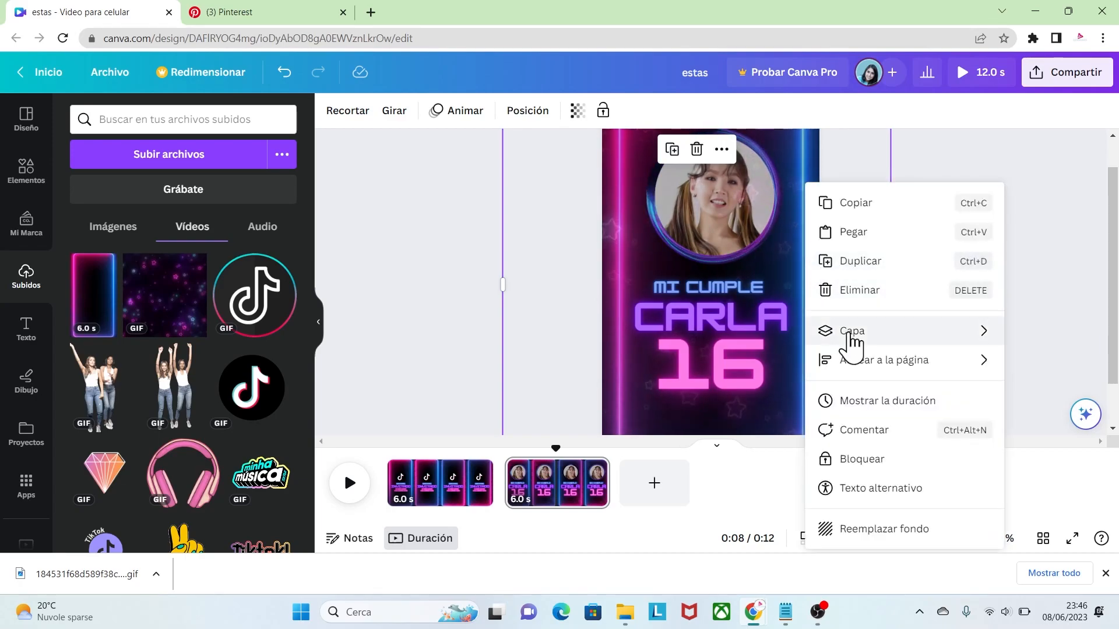
mouse_move(850, 340)
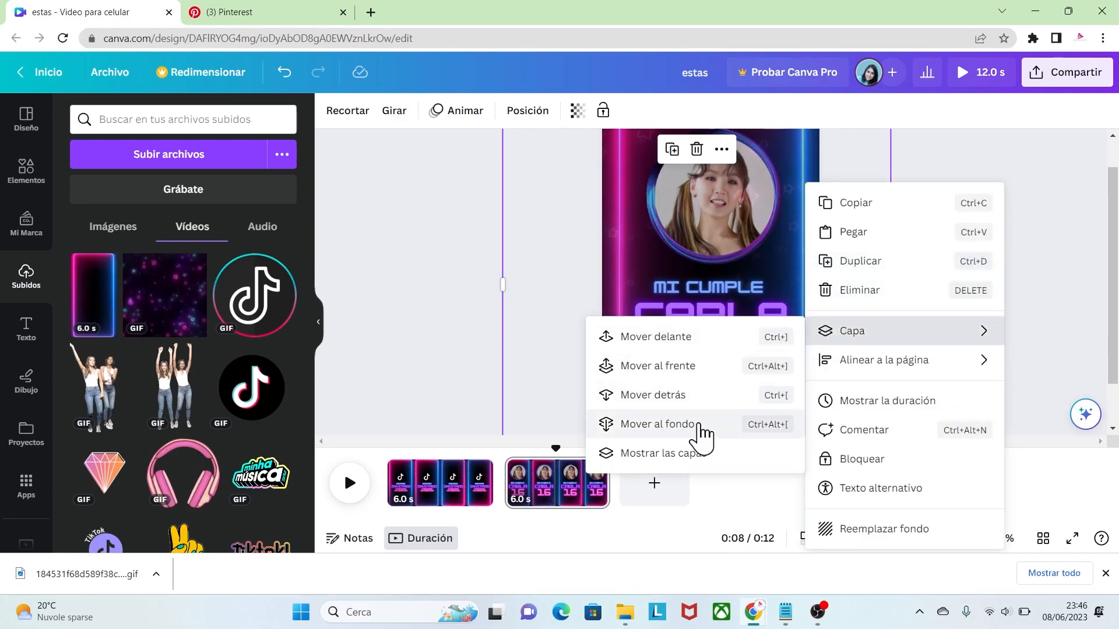
left_click(673, 424)
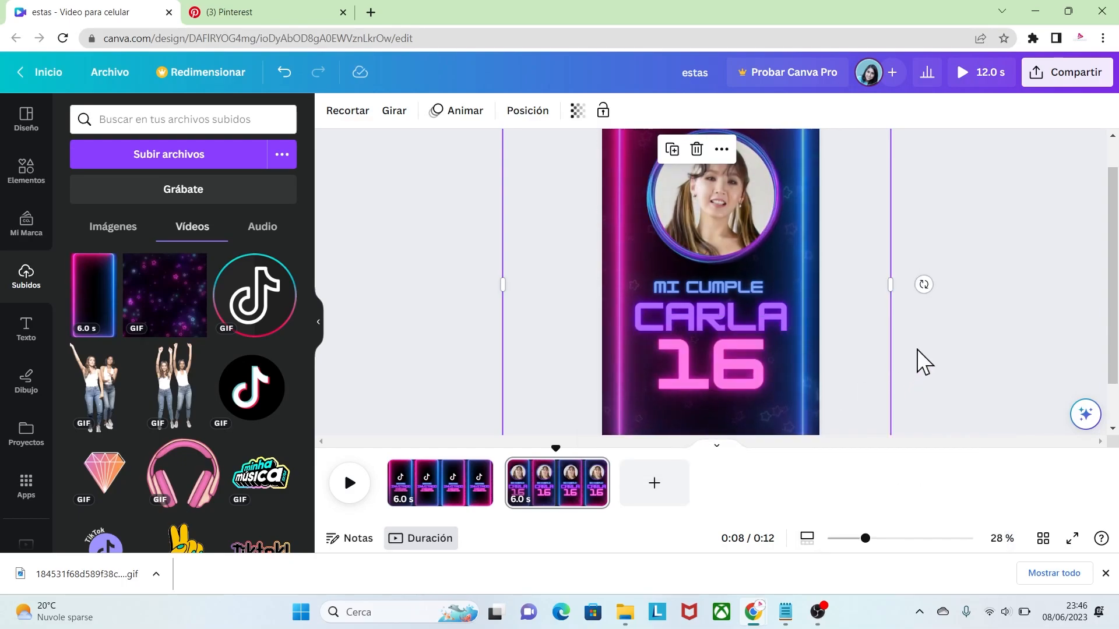
key("ctrl+z")
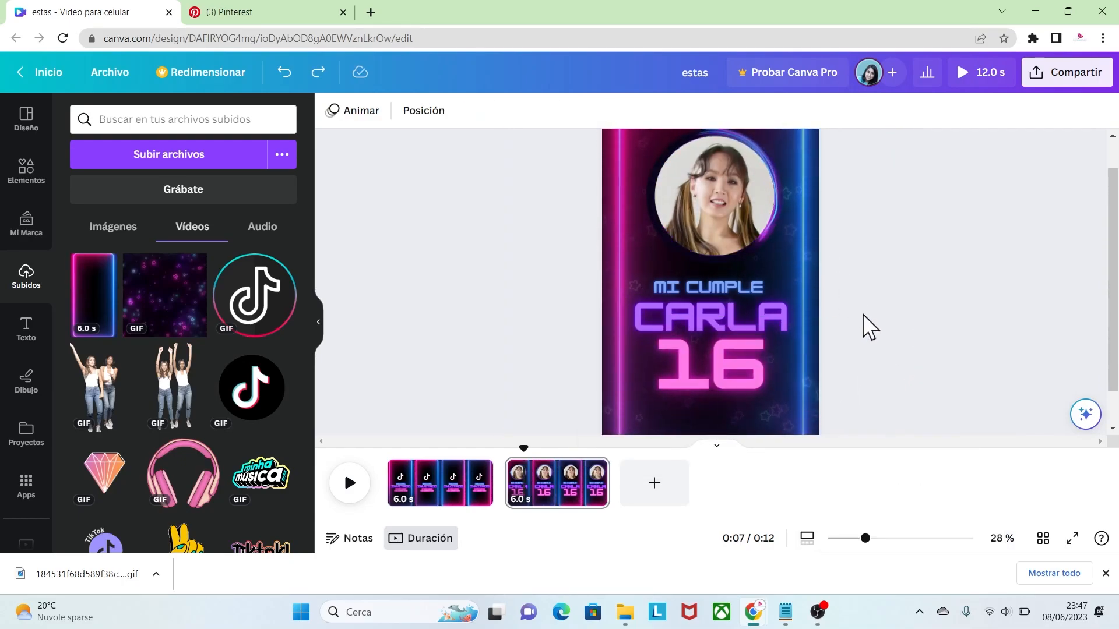
left_click_drag(868, 539, 851, 539)
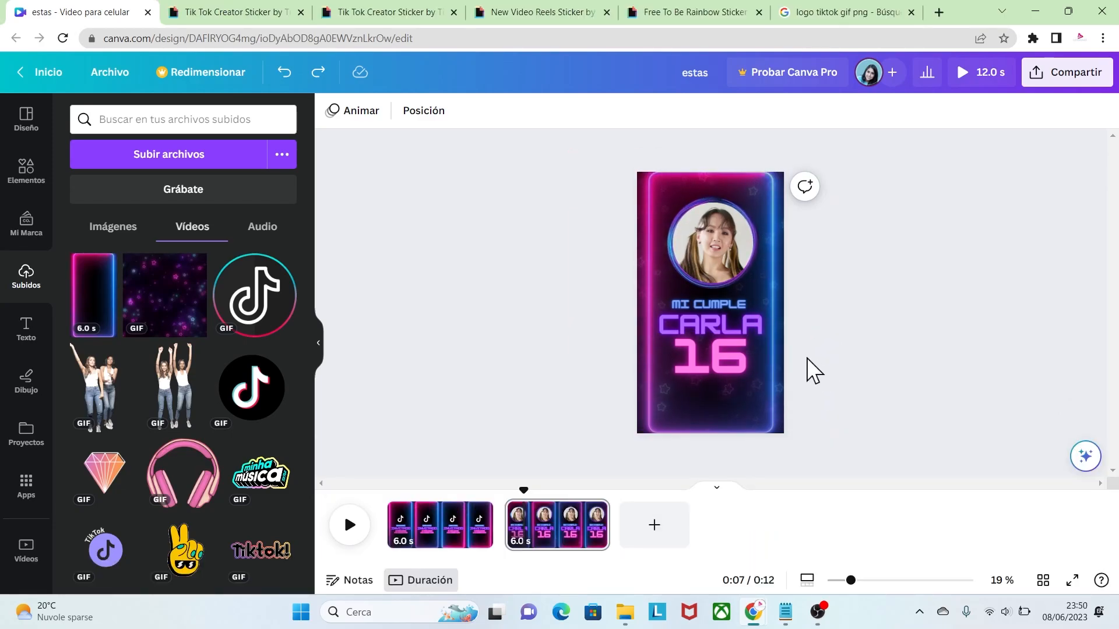
Step: Review the GIPHY pages for the TikTok glasses, smiley, logo and diamond stickers and the Google image results for "logo tiktok gif png"
left_click(262, 13)
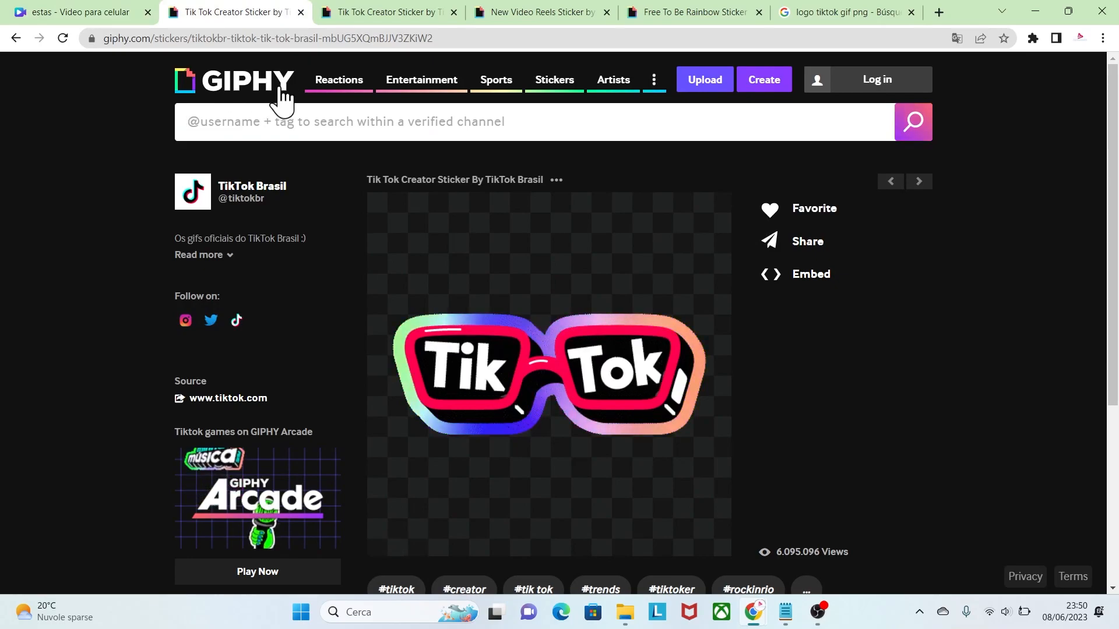
left_click(406, 14)
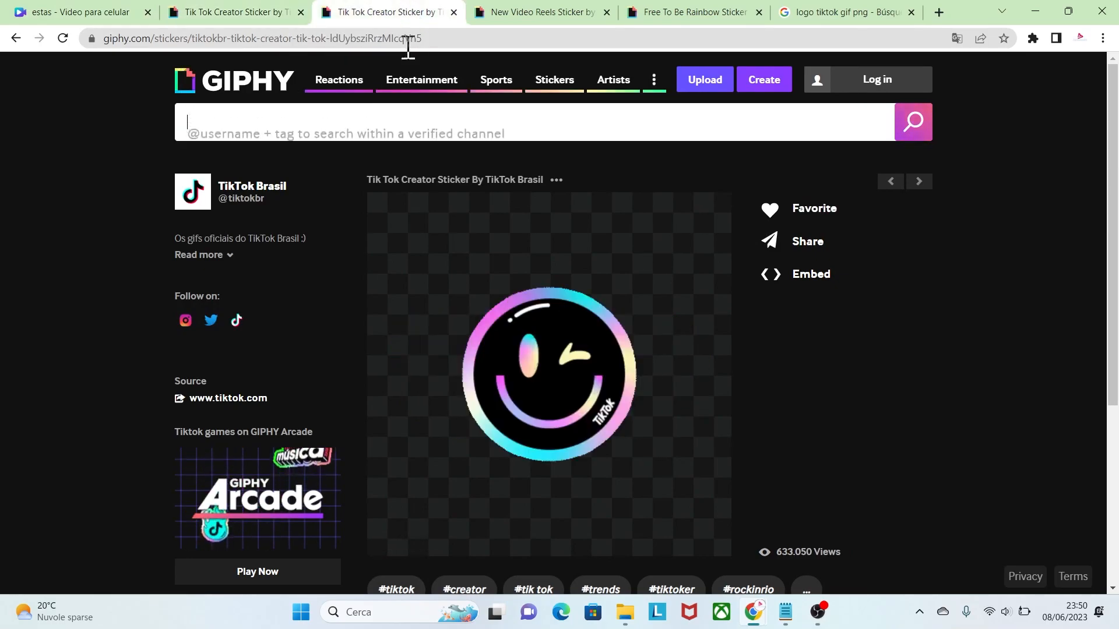
left_click(548, 13)
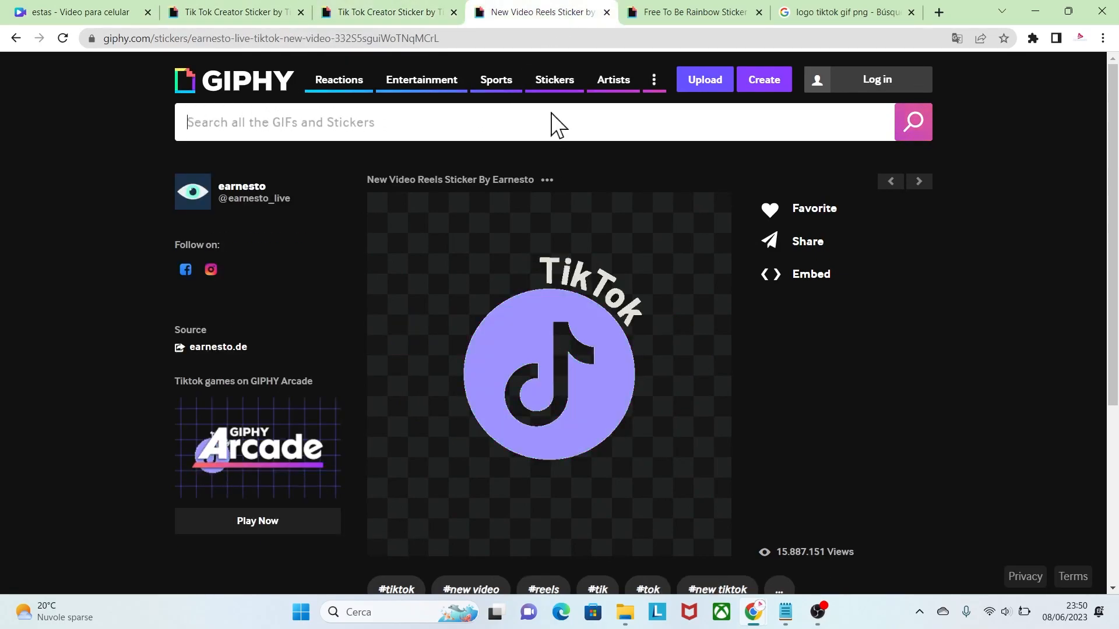
left_click(661, 13)
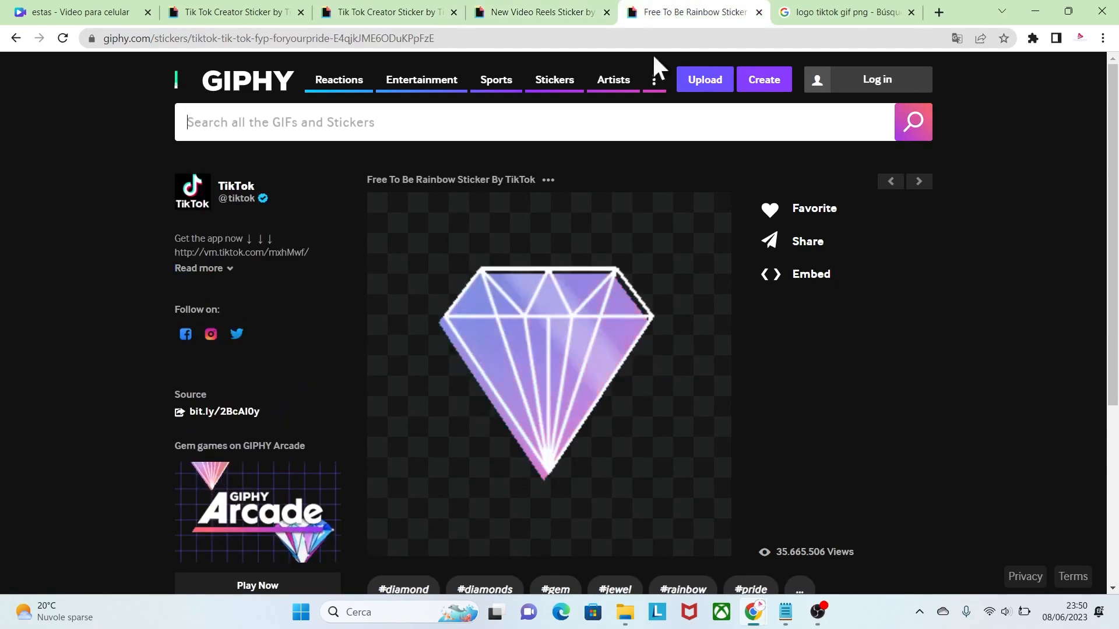
left_click(833, 12)
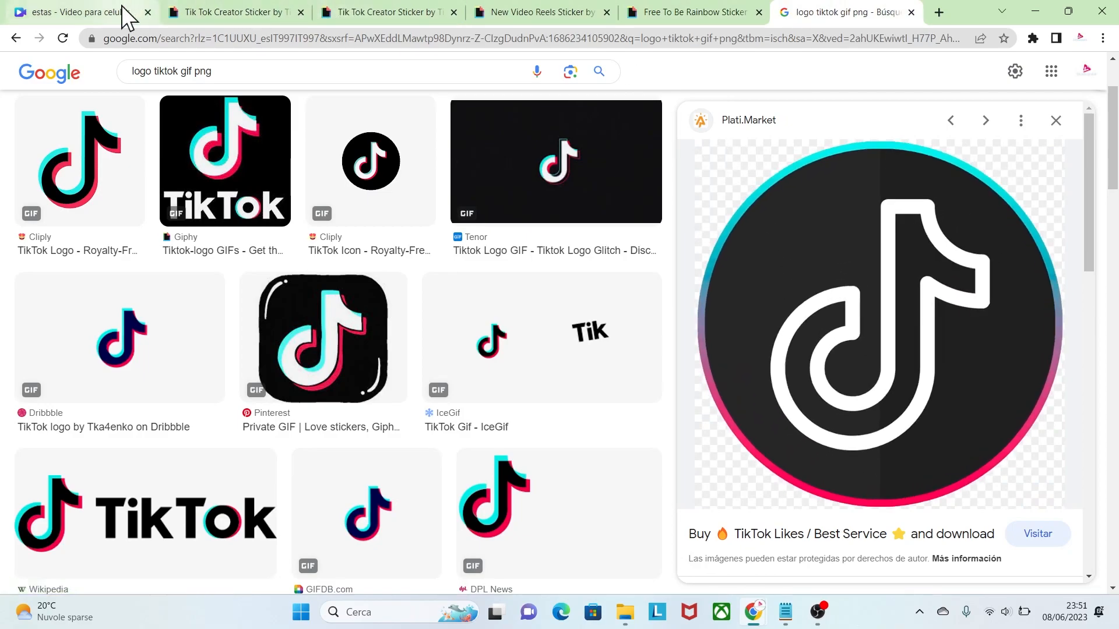
Step: Return to Canva, add the uploaded Tik Tok glasses GIF, and place it shrunk over the ring's lower edge above MI CUMPLE
left_click(123, 14)
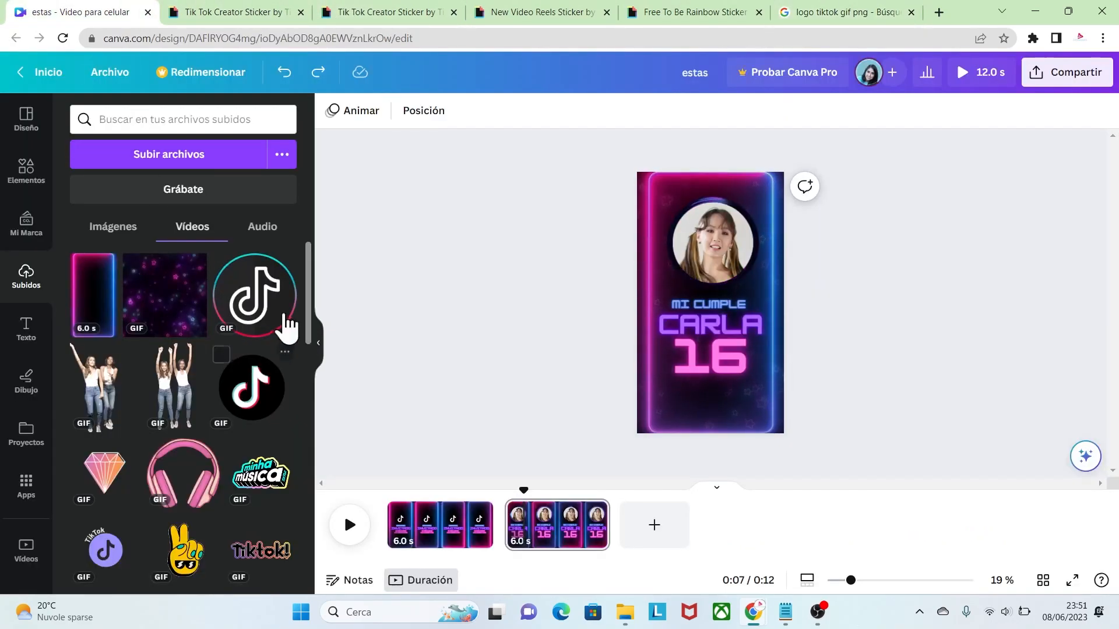
left_click_drag(309, 307, 319, 365)
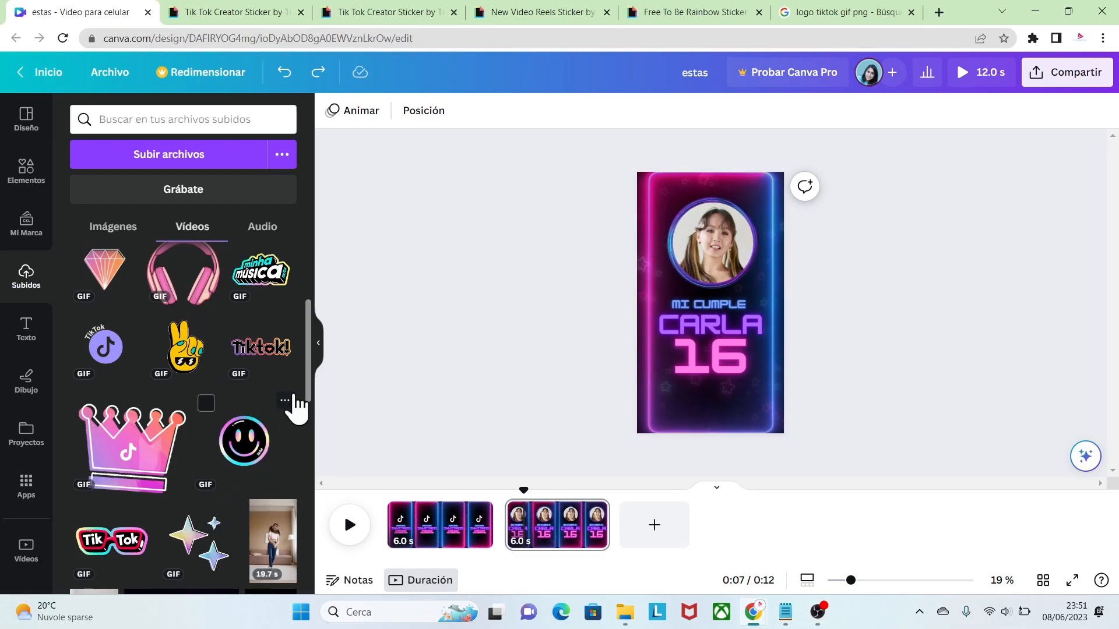
left_click_drag(307, 376, 307, 403)
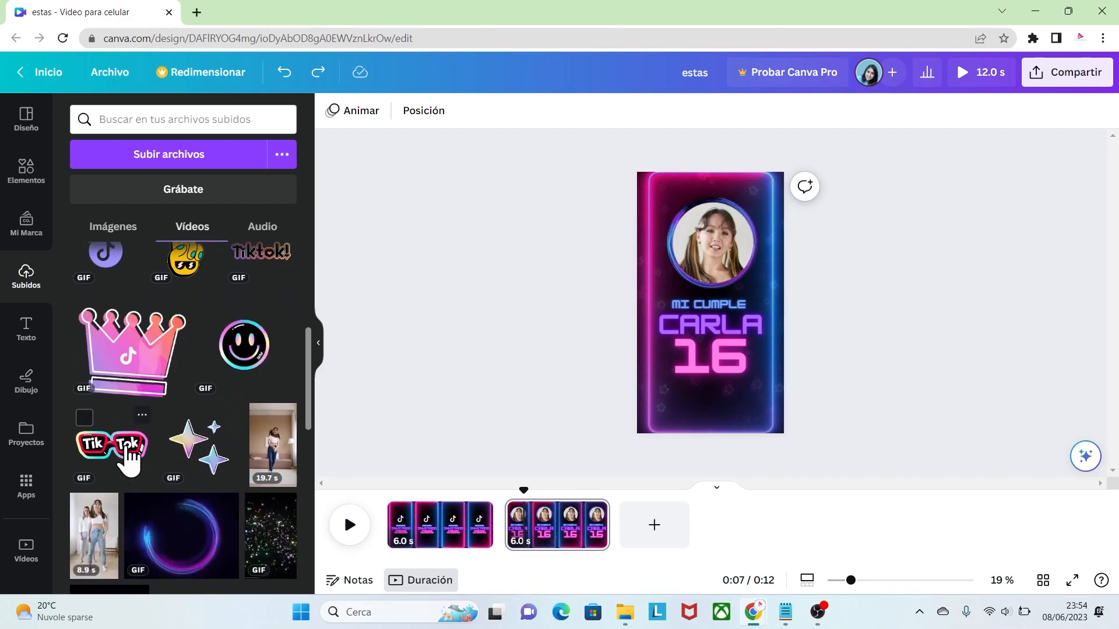
left_click(126, 449)
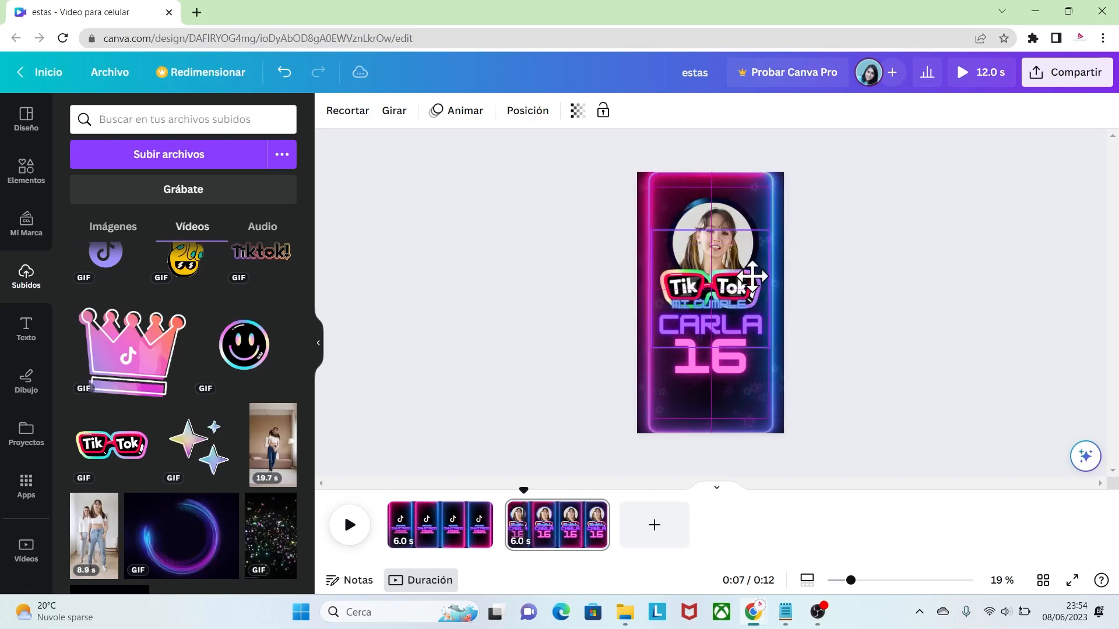
left_click_drag(744, 317, 729, 301)
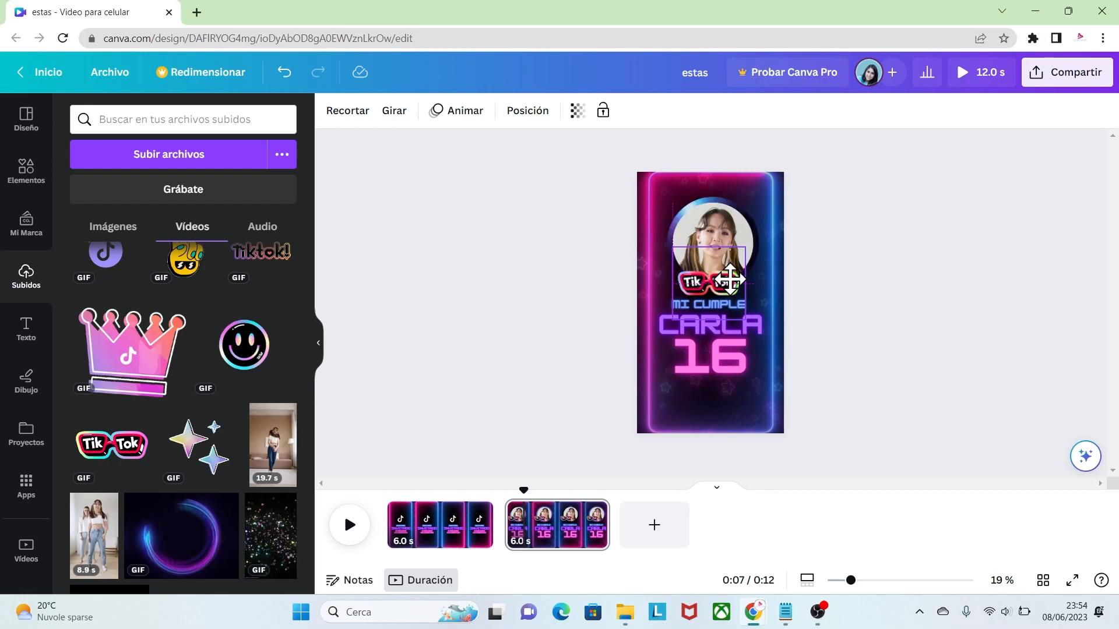
left_click_drag(729, 279, 721, 281)
left_click(884, 401)
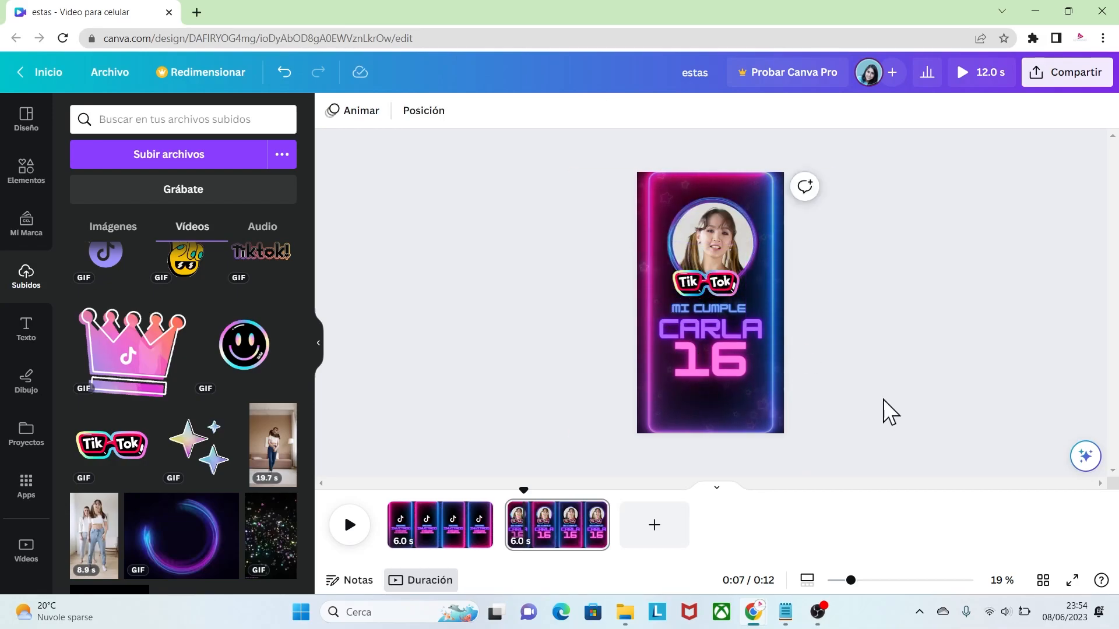
Step: Add small copies of the round outlined TikTok logo GIF in the page's upper-left corner, lower-left corner and beside the glasses
left_click_drag(309, 397, 324, 307)
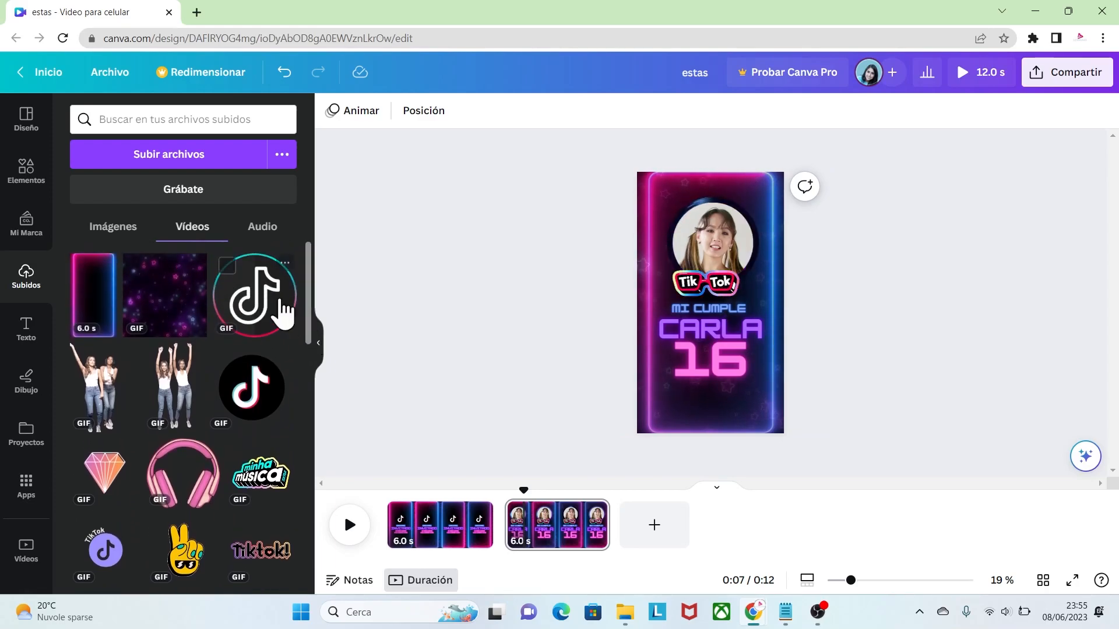
left_click(274, 317)
left_click_drag(767, 365, 665, 205)
left_click(732, 456)
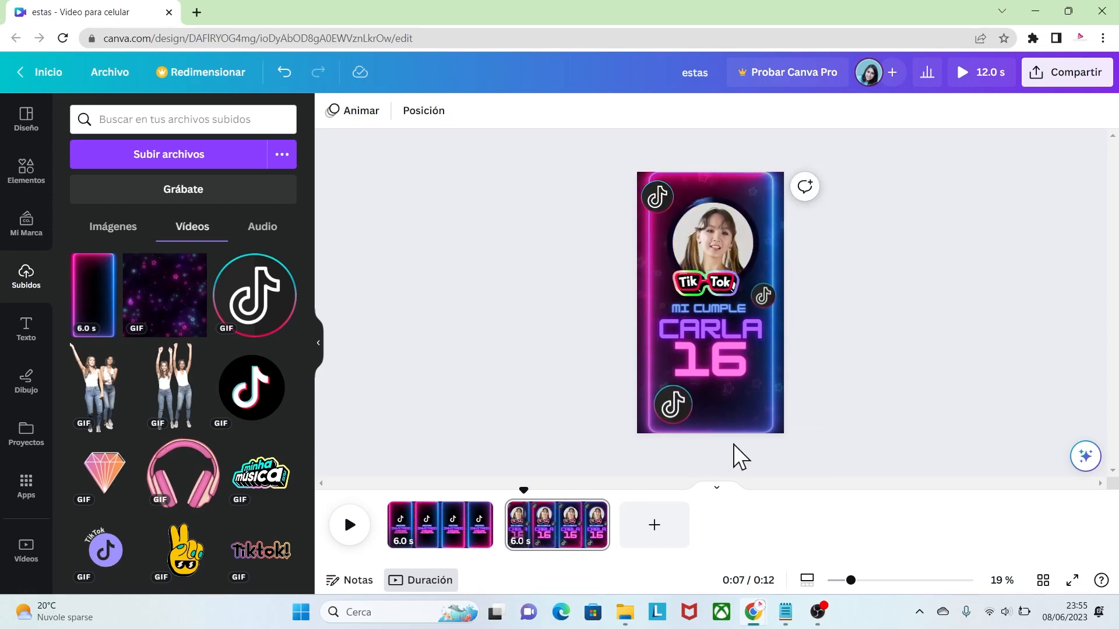
Step: Add the purple TikTok logo GIF in small copies at the page's upper-right corner, left of the 16 and in the lower-right corner
left_click(105, 560)
left_click_drag(751, 421, 736, 405)
left_click_drag(732, 400, 755, 197)
left_click_drag(775, 218, 791, 234)
left_click_drag(761, 201, 767, 431)
left_click(824, 336)
left_click(766, 232)
left_click_drag(800, 458, 774, 431)
left_click(837, 389)
Step: Add the uploaded diamond GIF in small copies right of the 16, on the page's right edge and left of the glasses
left_click(105, 471)
left_click_drag(719, 322, 733, 430)
left_click_drag(786, 473, 695, 462)
left_click_drag(729, 413, 781, 255)
left_click(795, 366)
left_click(656, 288)
left_click(809, 327)
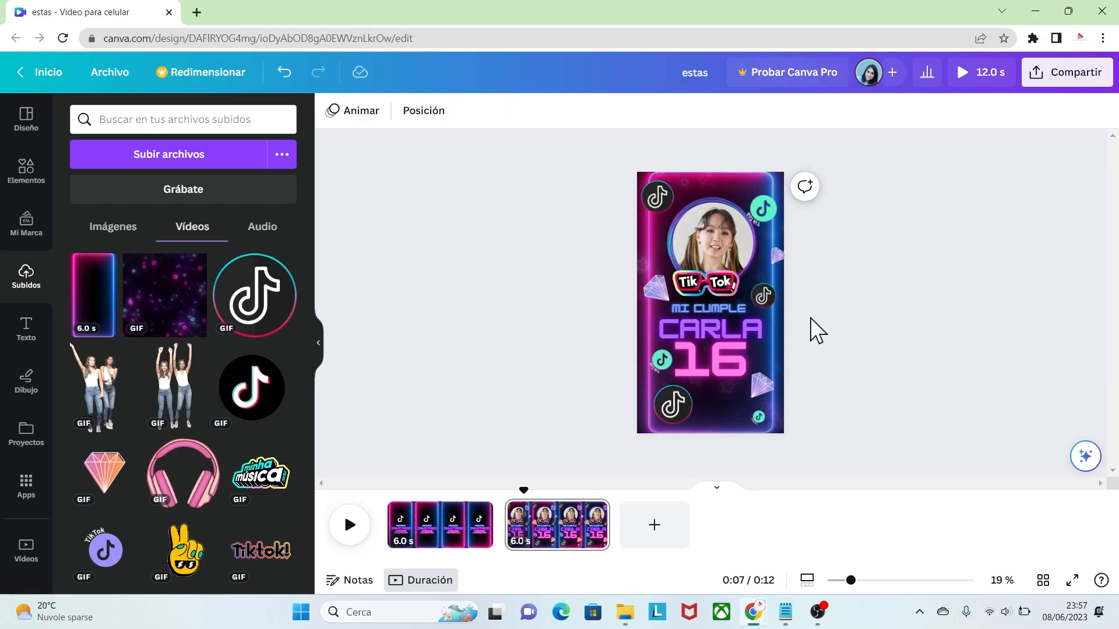
Step: Add the uploaded smiley GIF, shrink it and place it below the 16, nudging the TikTok logos on both sides outward
scroll(273, 408, "down", 3)
left_click(245, 470)
left_click_drag(778, 370, 708, 301)
left_click_drag(677, 275, 719, 403)
left_click_drag(673, 403, 670, 411)
left_click_drag(760, 419, 754, 424)
Step: Place a smaller copy of the smiley at the top edge of the page above the portrait
left_click_drag(776, 386, 711, 176)
left_click_drag(746, 214, 734, 200)
left_click_drag(709, 180, 714, 183)
left_click(894, 320)
Step: Resize the TikTok logo in the page's upper-left corner slightly and nudge it downward
left_click(658, 198)
left_click_drag(674, 213, 677, 215)
left_click_drag(659, 204, 655, 212)
Step: Duplicate the diamond from the page's right edge and place the copy near the top, beside the upper-left TikTok logo
left_click(774, 255)
left_click_drag(774, 254, 670, 215, "alt")
left_click(665, 226)
left_click(656, 208)
left_click(834, 309)
Step: Shrink the TikTok logo in the page's upper-right corner and shift the top smiley up and right, partly off the page
left_click(763, 210)
left_click_drag(786, 232, 775, 220)
left_click_drag(756, 204, 763, 204)
mouse_move(713, 184)
left_mouse_down()
mouse_move(680, 186)
mouse_move(729, 173)
left_mouse_up()
left_click(854, 312)
left_click(844, 306)
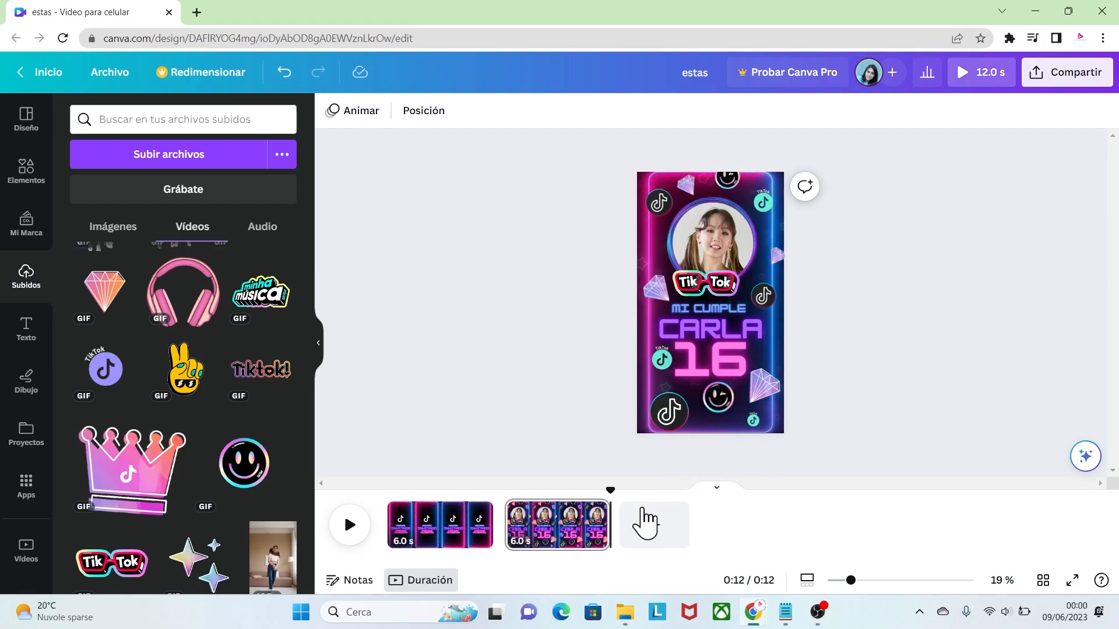
Step: Duplicate the second page with the decorated portrait
left_click(600, 512)
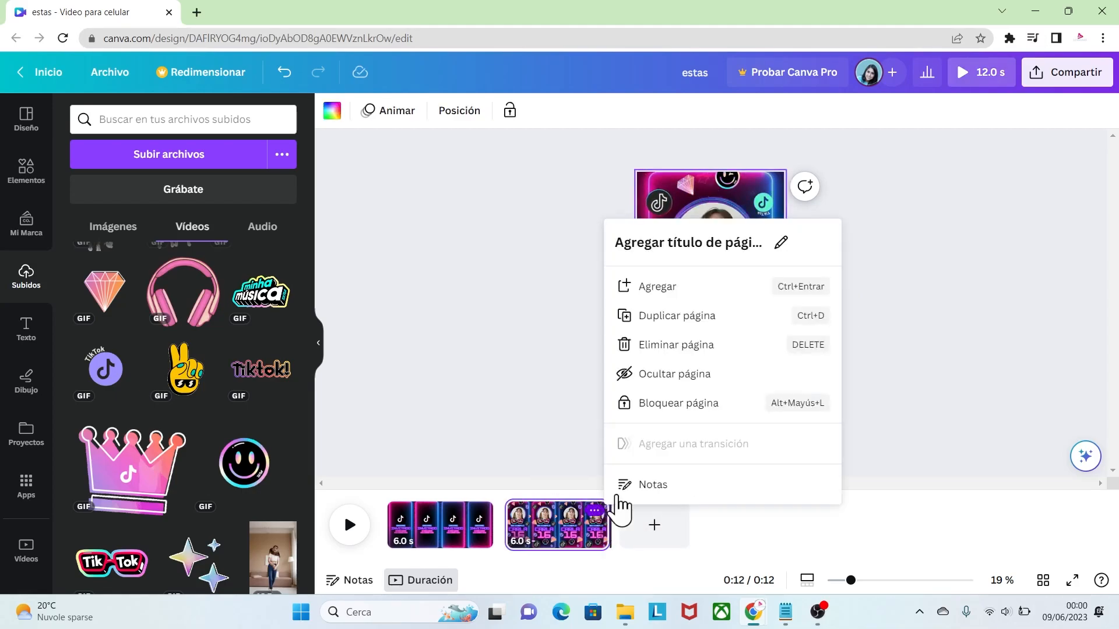
left_click(700, 324)
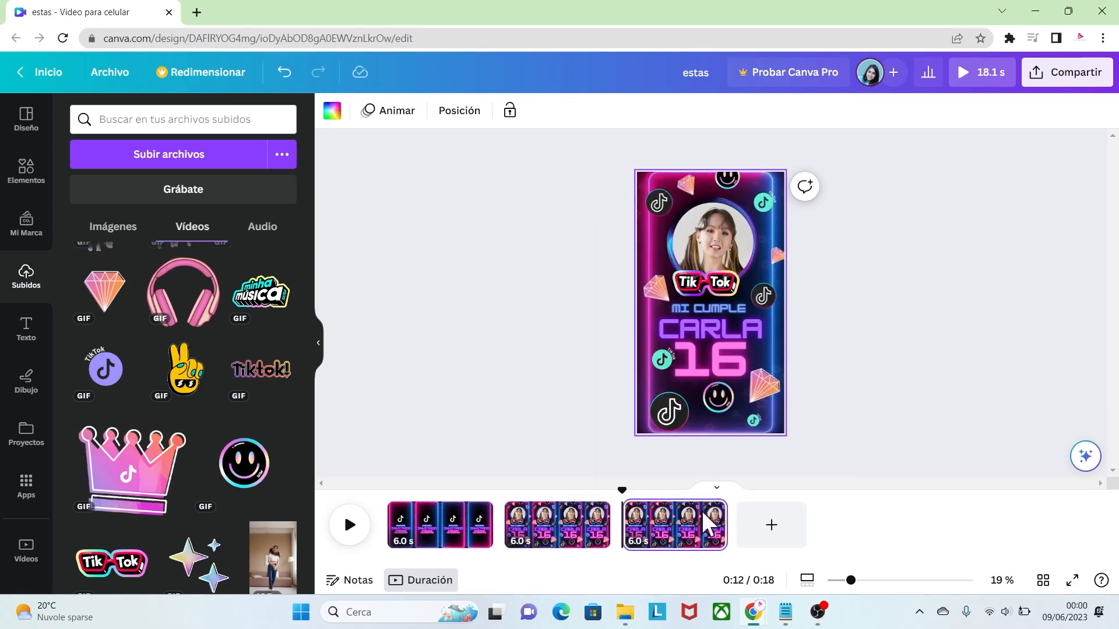
Step: Delete the number 16 and the large lower diamond from the third page
left_click(766, 382)
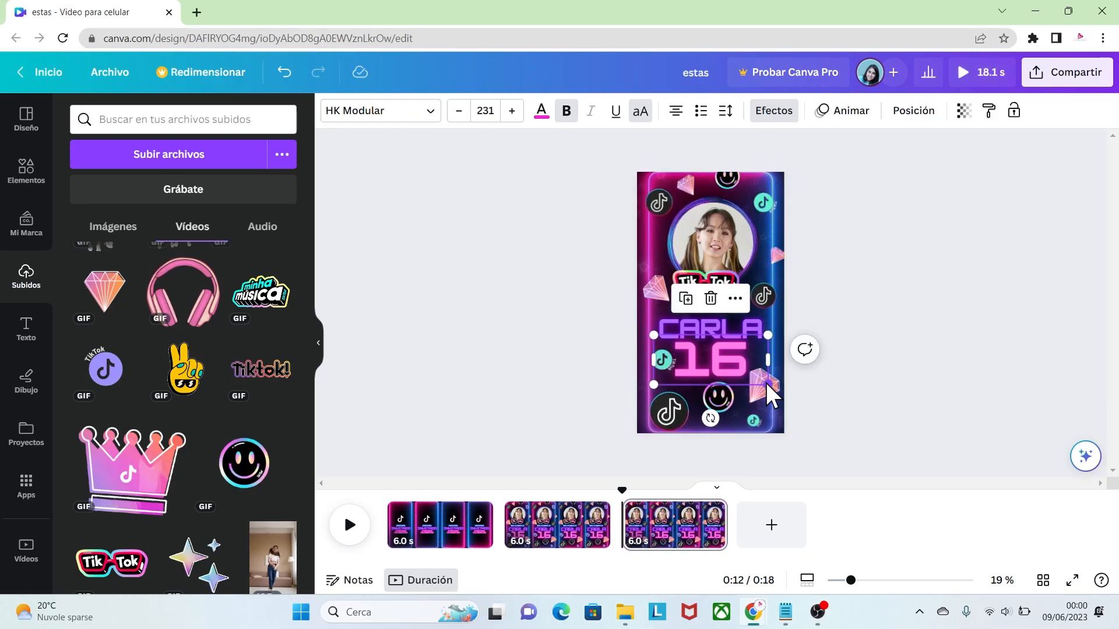
key("Delete")
left_click(764, 390)
key("Delete")
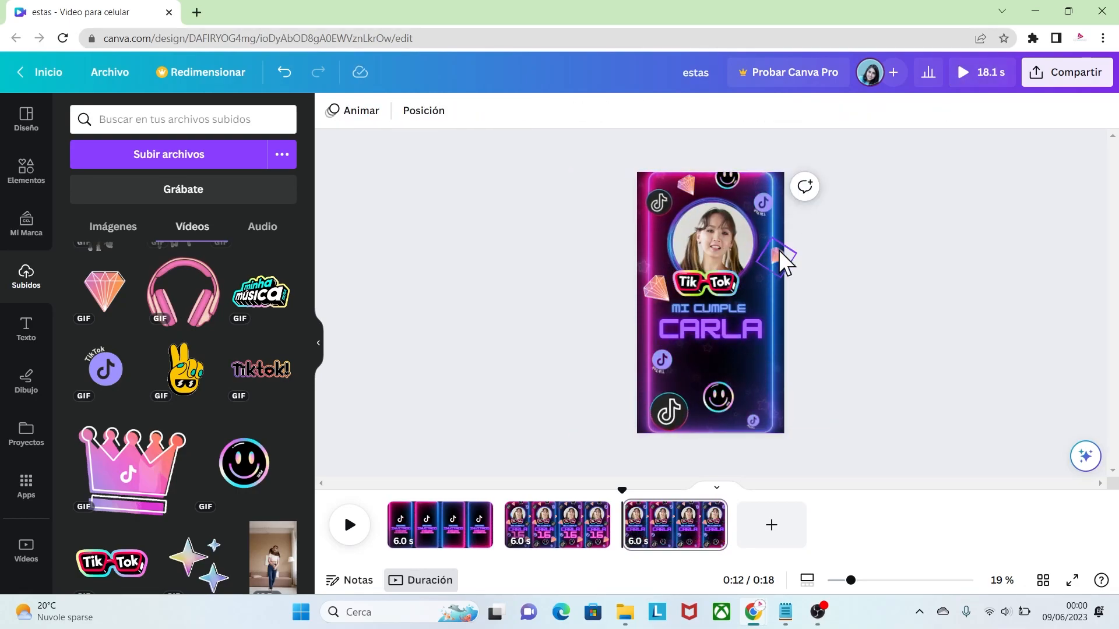
Step: Delete all remaining stickers from the third page, keeping the ringed portrait, the MI CUMPLE text and the name
left_click(691, 184)
key("Delete")
left_click(658, 354)
key("Delete")
left_click(751, 418)
key("Delete")
left_click(728, 280)
key("Delete")
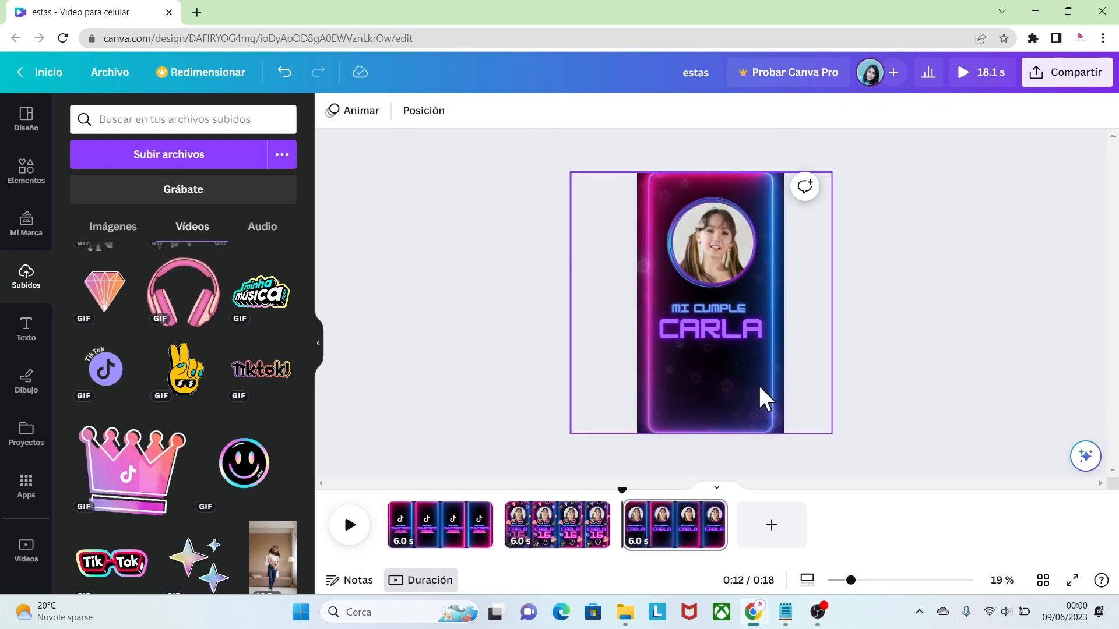
key("Delete")
Step: Shrink the portrait together with its neon ring and move both up, centred near the top of the third page
left_click_drag(851, 580, 873, 581)
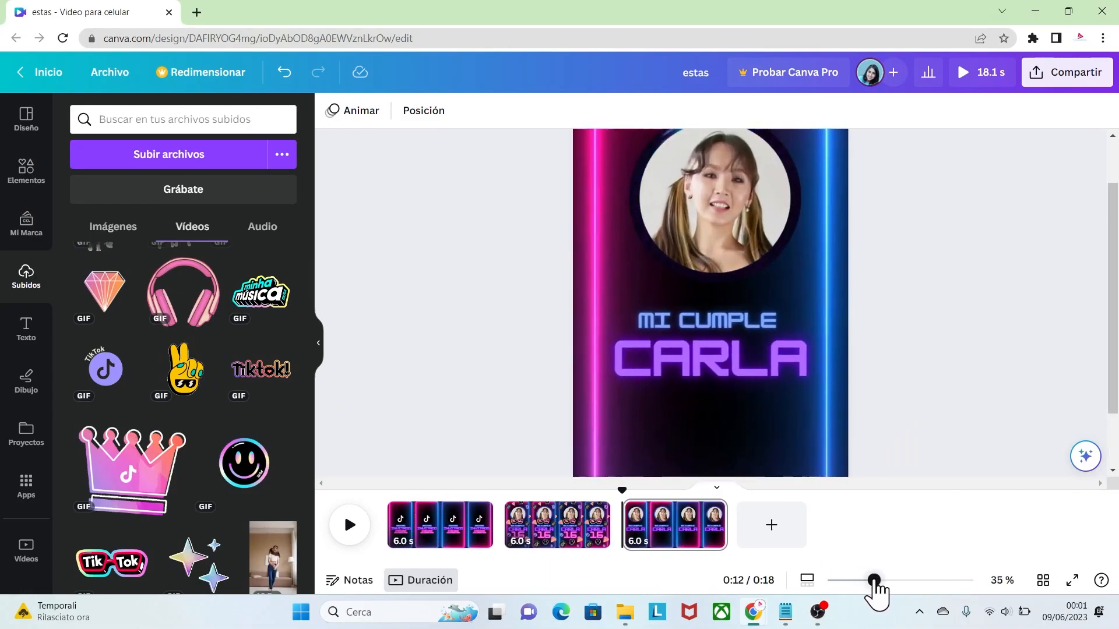
scroll(1114, 300, "up", 2)
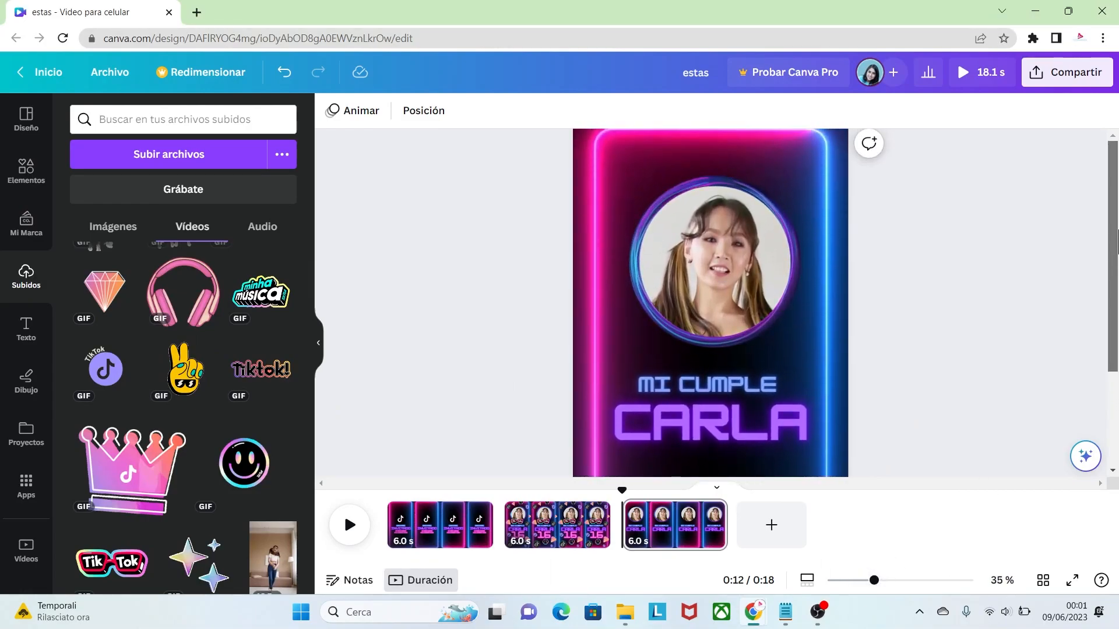
left_click_drag(903, 356, 627, 166)
left_click_drag(801, 347, 770, 318)
left_click_drag(709, 270, 717, 252)
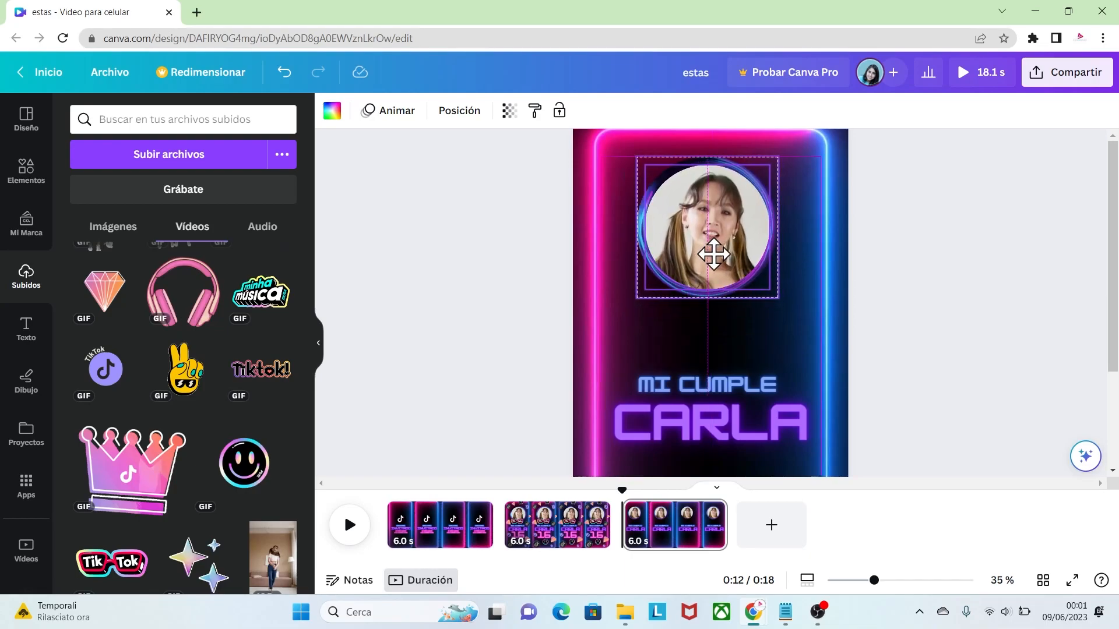
Step: Move the MI CUMPLE text and the name up so they sit directly below the ringed portrait
left_click(747, 382)
left_click_drag(747, 383, 748, 324)
left_click_drag(754, 422, 744, 359)
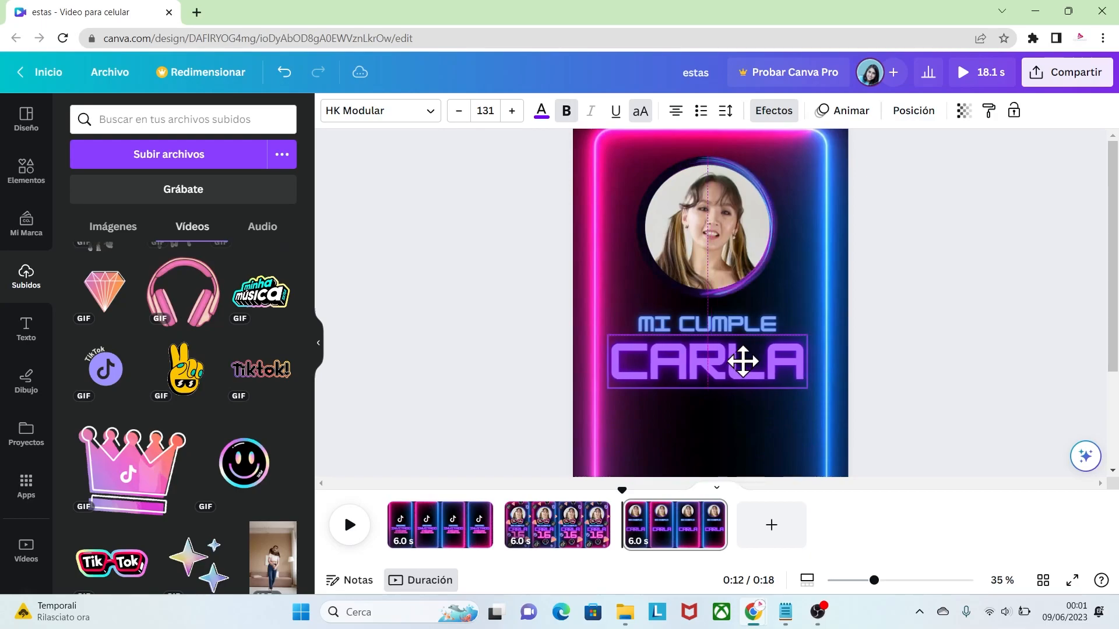
left_click(837, 295)
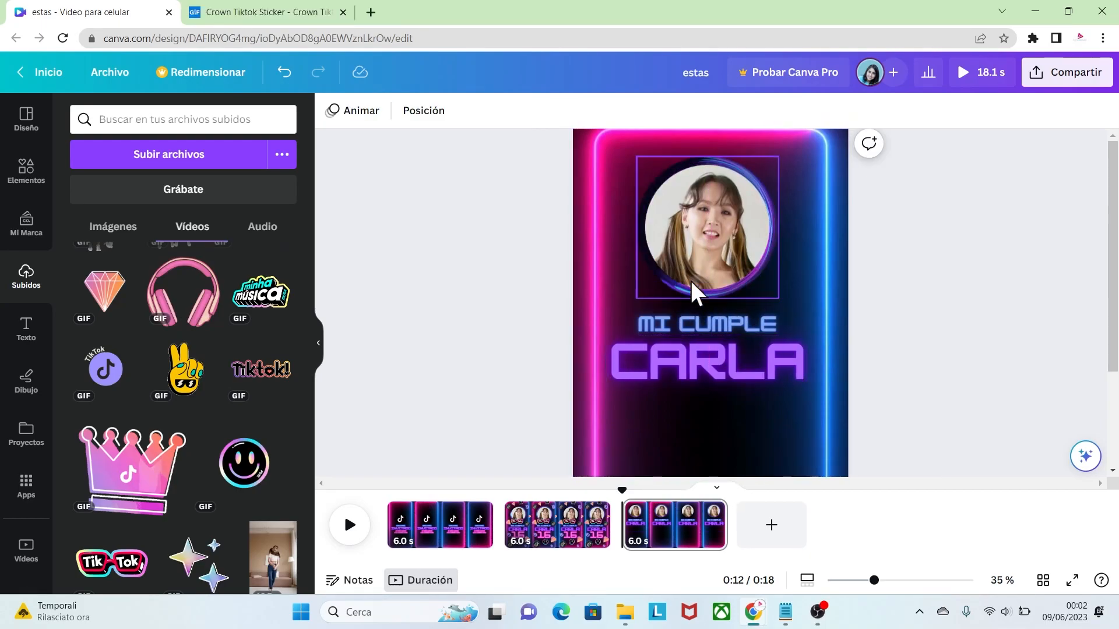
Step: View the crown TikTok sticker on Tenor and add the uploaded crown GIF, shrunk, over the portrait ring's lower edge
left_click(288, 9)
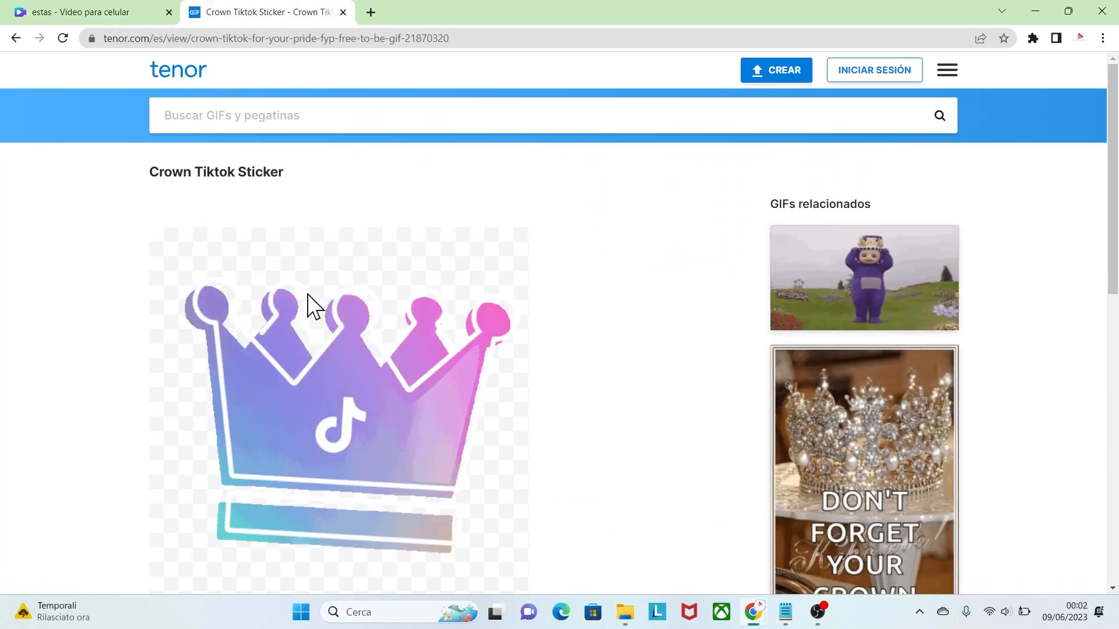
left_click(111, 3)
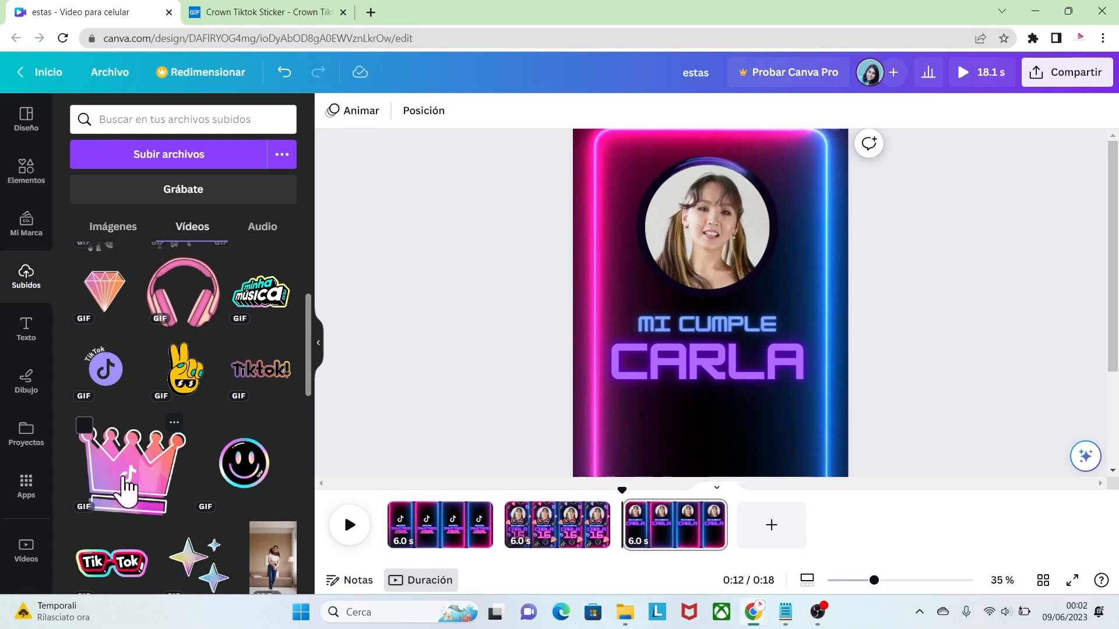
left_click_drag(134, 471, 707, 303)
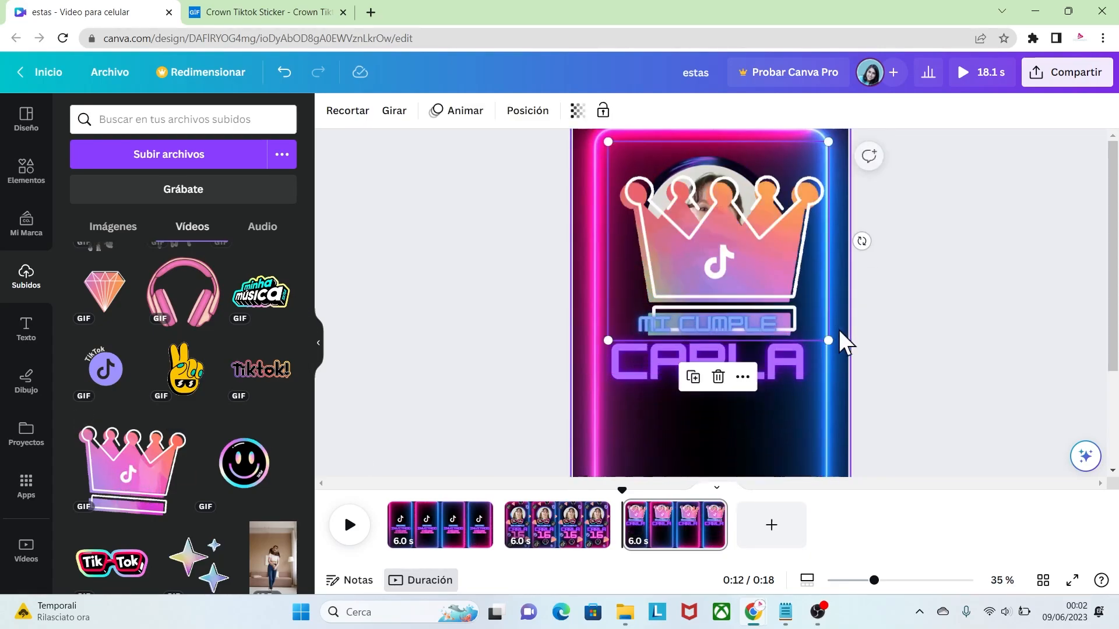
left_click_drag(833, 339, 726, 269)
left_click_drag(671, 229, 706, 287)
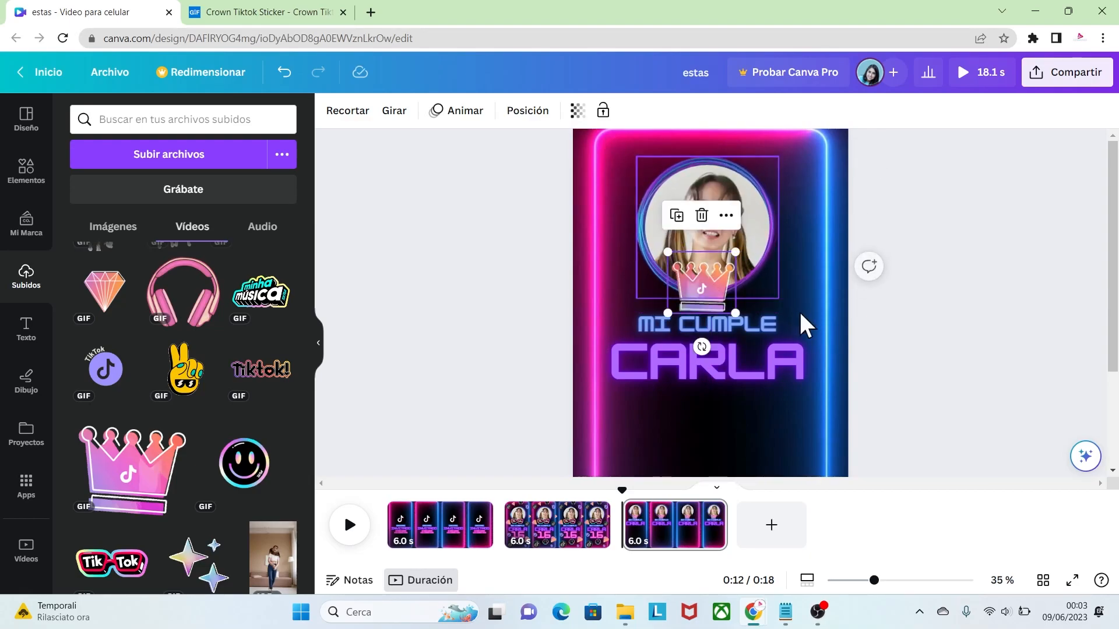
left_click(879, 330)
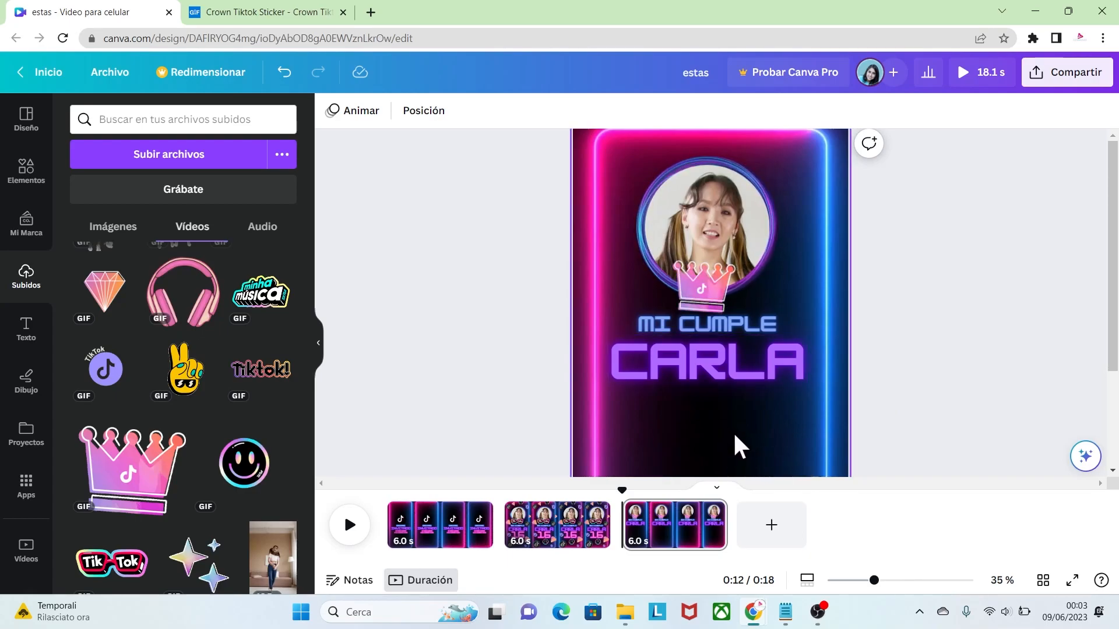
Step: Add the uploaded Seguidores follower-statistics image below the name and enlarge it to nearly the width of the neon border
left_click_drag(1115, 302, 1076, 365)
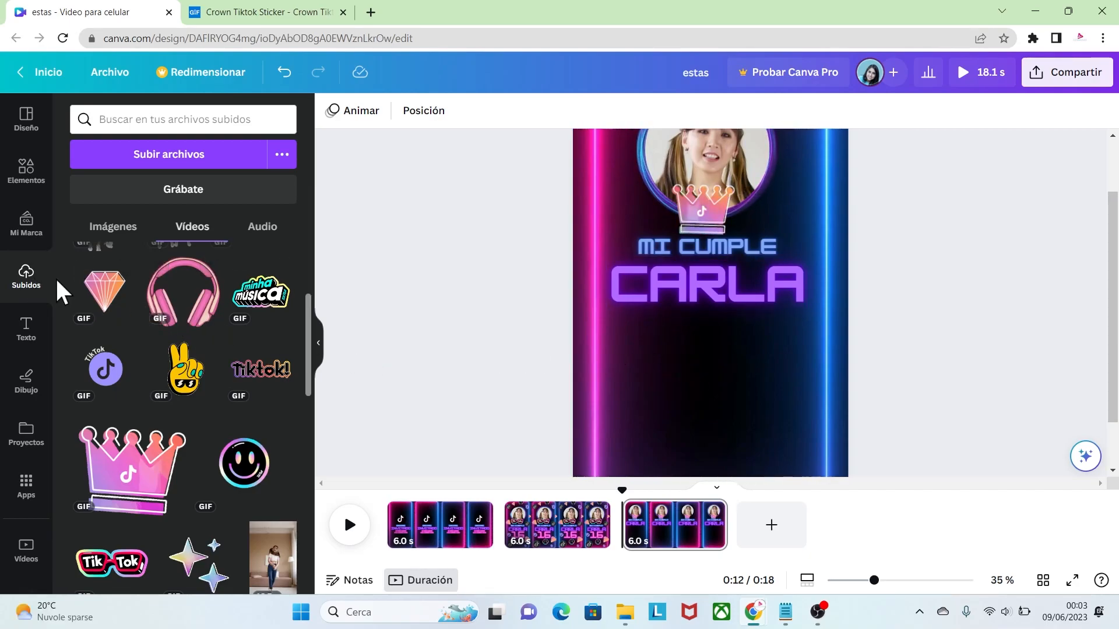
left_click(107, 232)
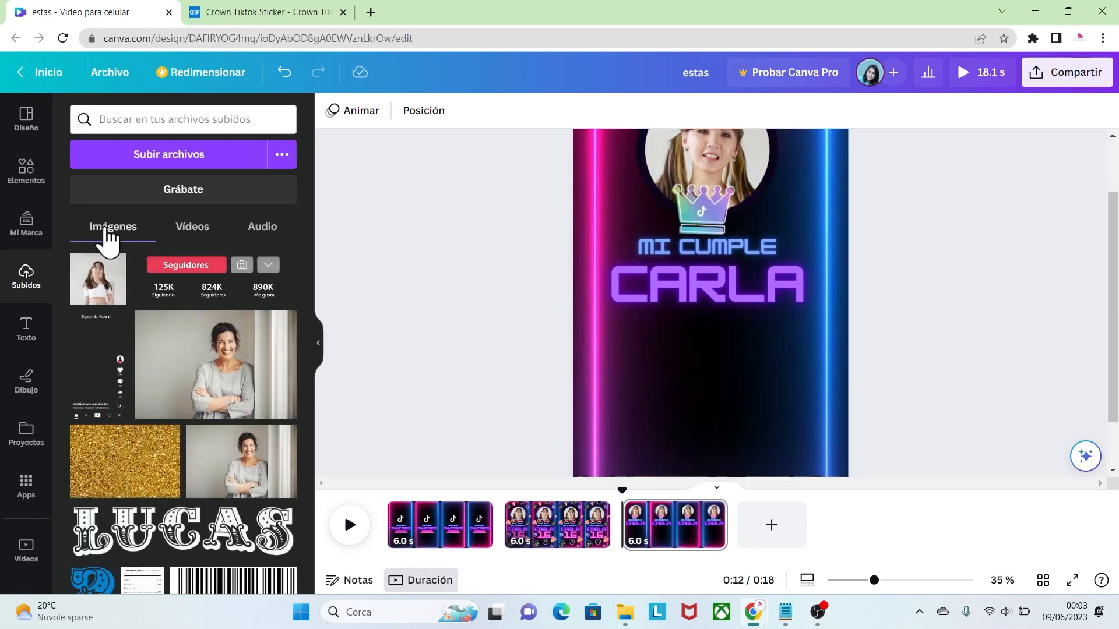
left_click(202, 280)
left_click_drag(677, 286, 667, 333)
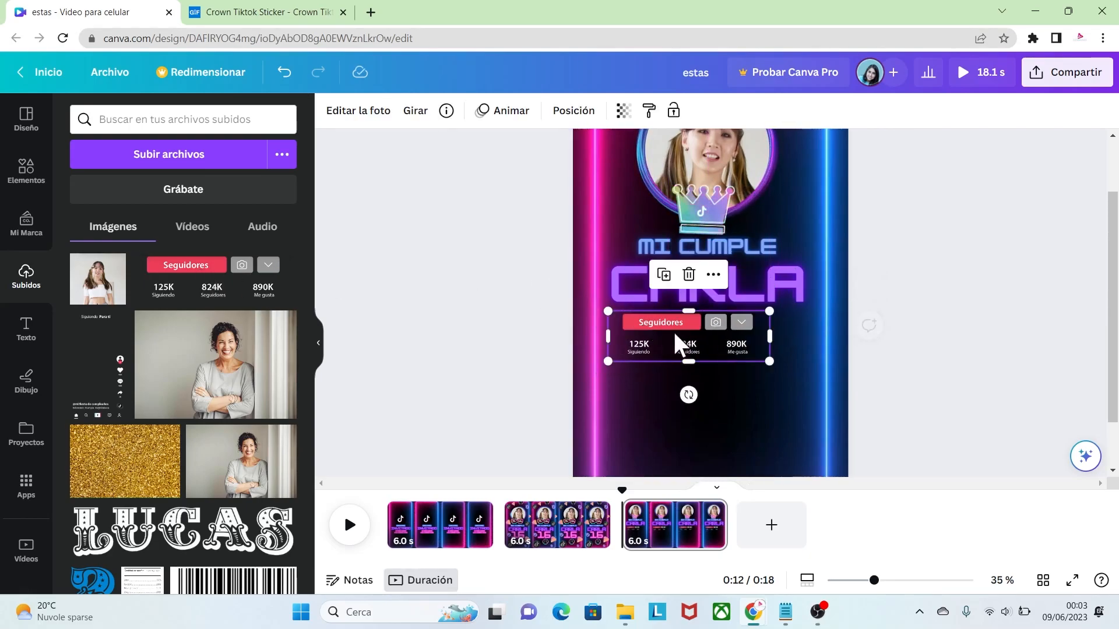
left_click_drag(772, 364, 820, 377)
left_click_drag(726, 326, 724, 331)
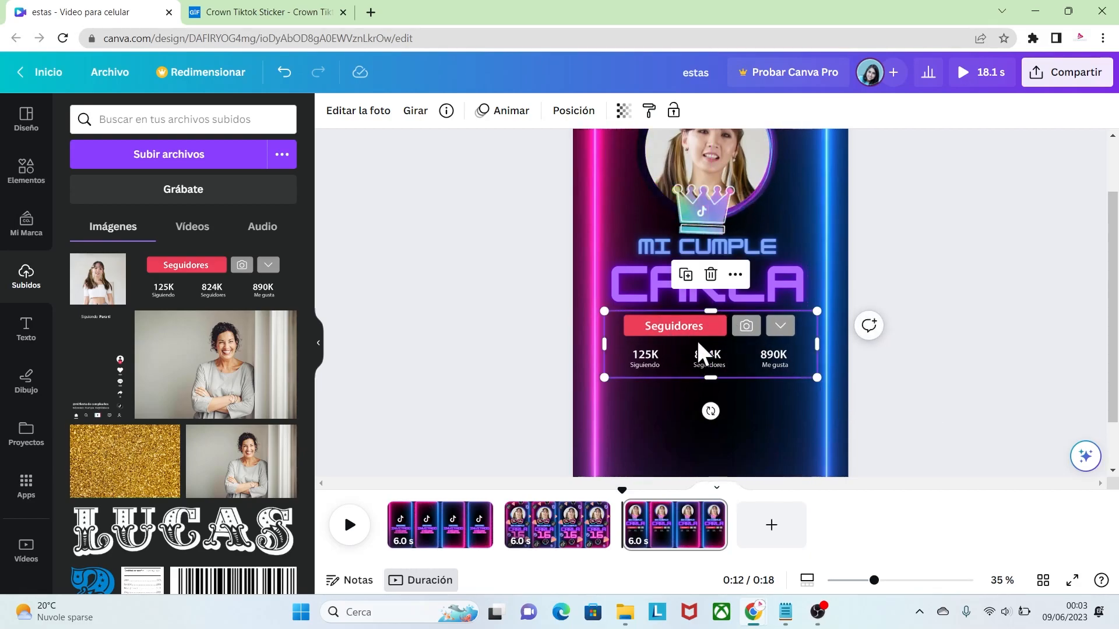
left_click(890, 376)
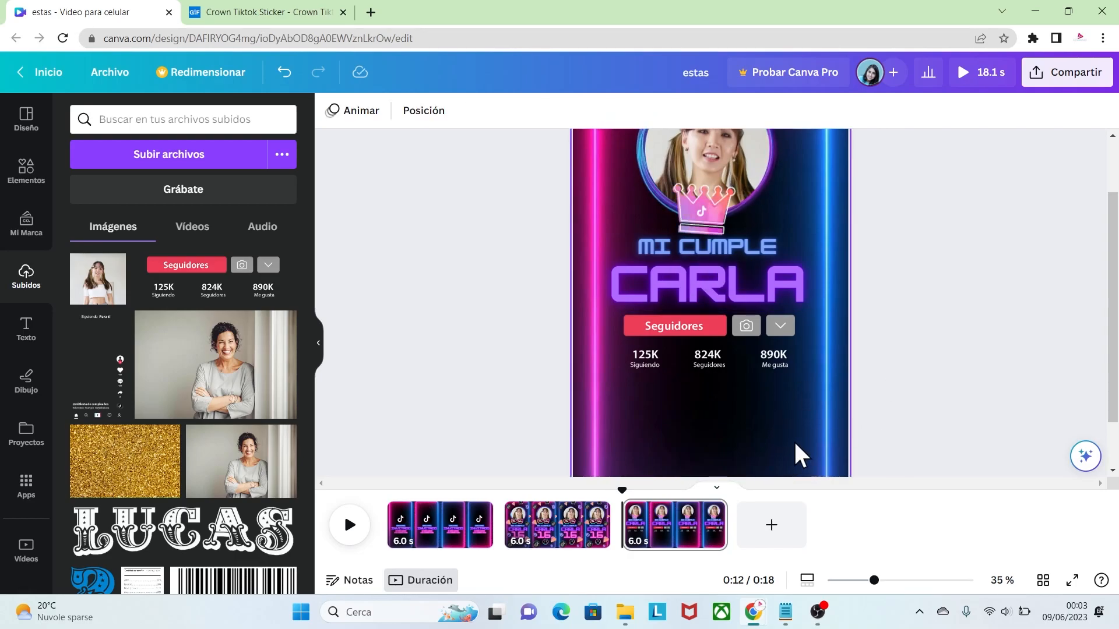
Step: Insert the Round Corner Rectangle Frame from the "marco" frame results onto the third page
scroll(680, 421, "down", 1)
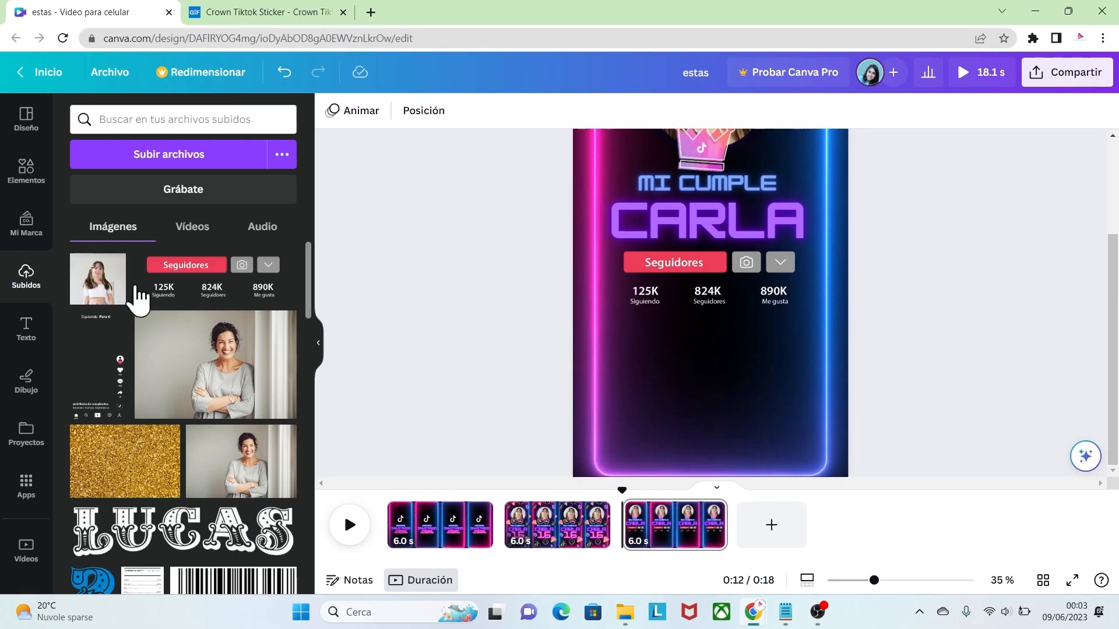
left_click(26, 175)
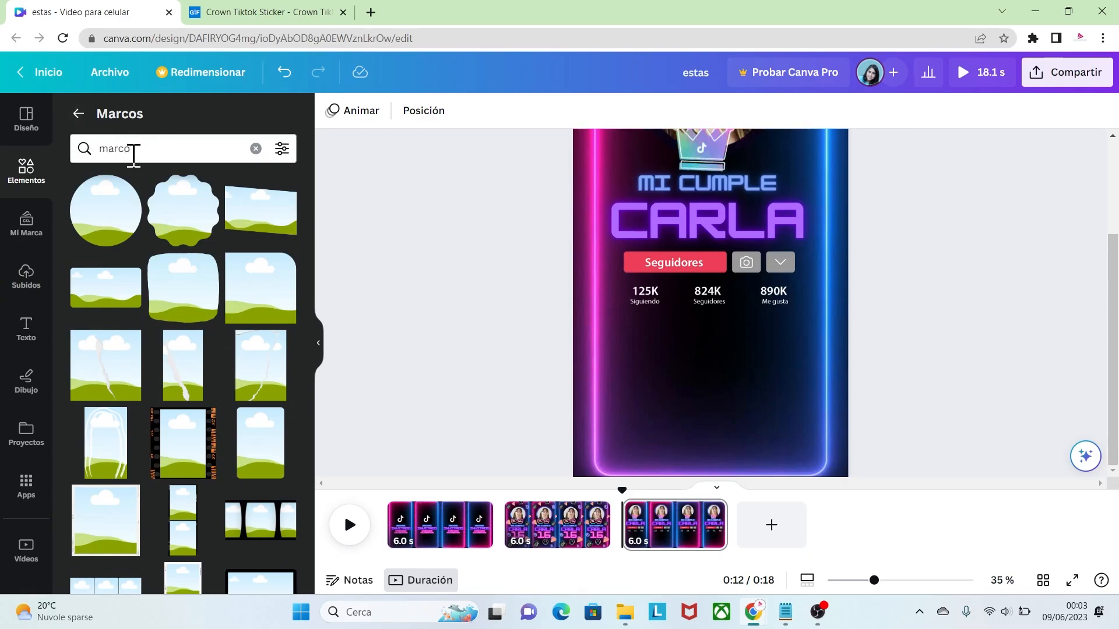
scroll(313, 302, "down", 3)
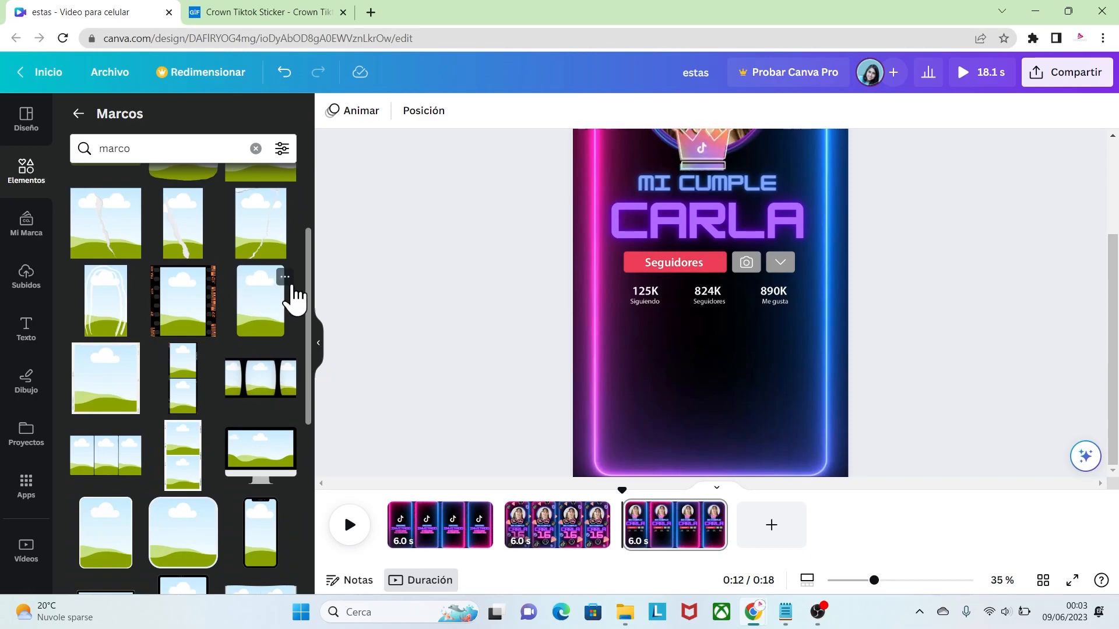
left_click(285, 278)
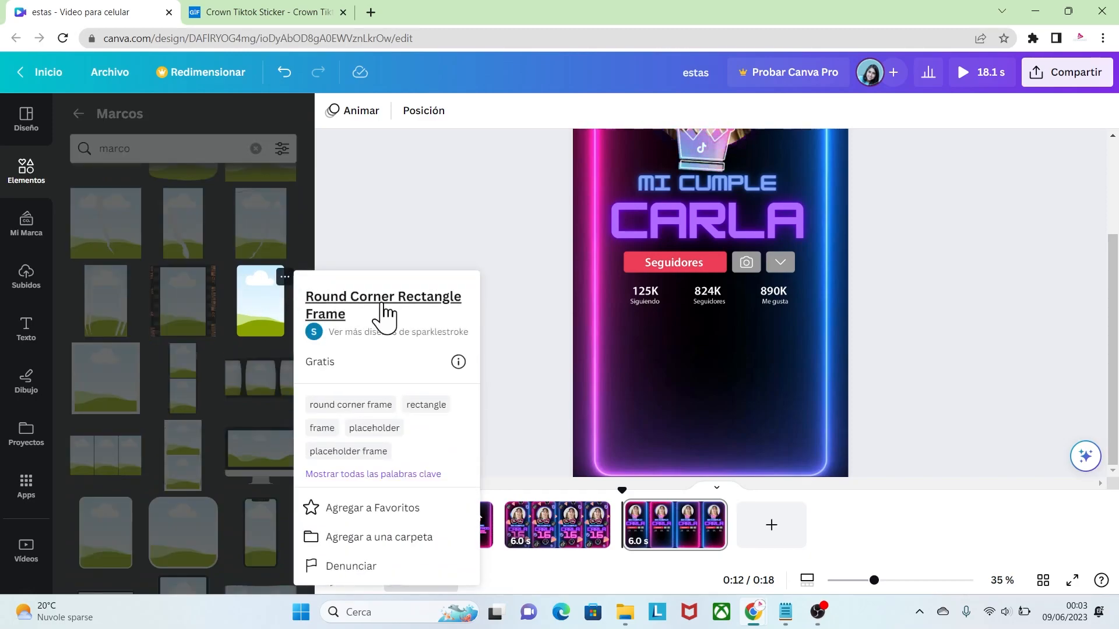
left_click(284, 278)
left_click(263, 309)
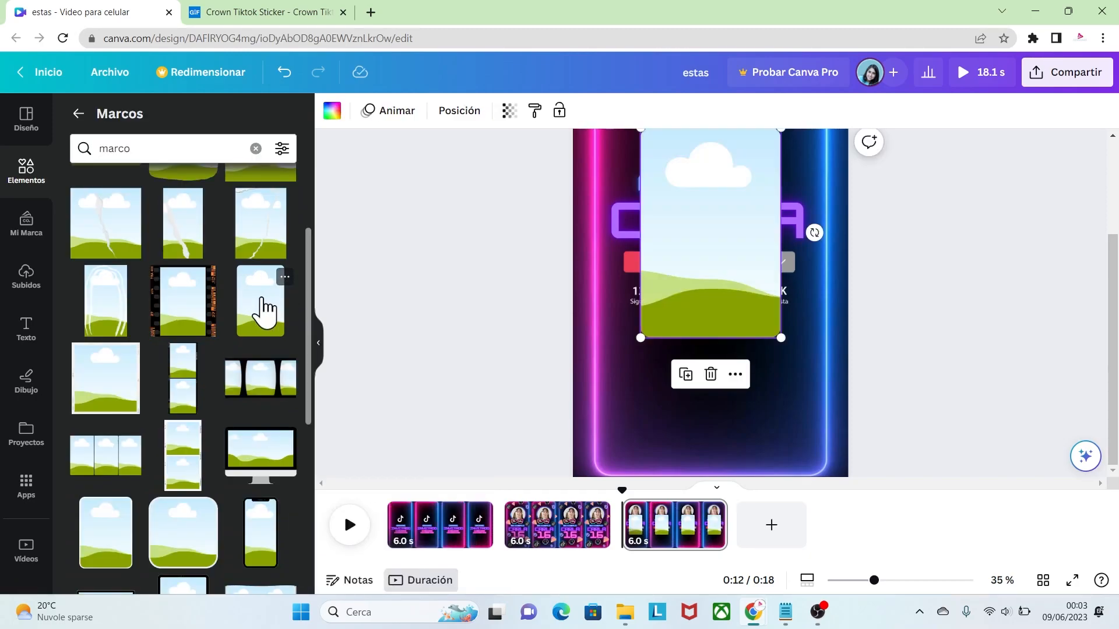
Step: Shrink the frame, place it below the follower statistics and duplicate it to make two frames side by side
left_click_drag(736, 267, 723, 365)
left_click_drag(639, 223, 679, 295)
left_click_drag(716, 347, 733, 371)
key("ctrl+d")
left_click_drag(651, 361, 655, 360)
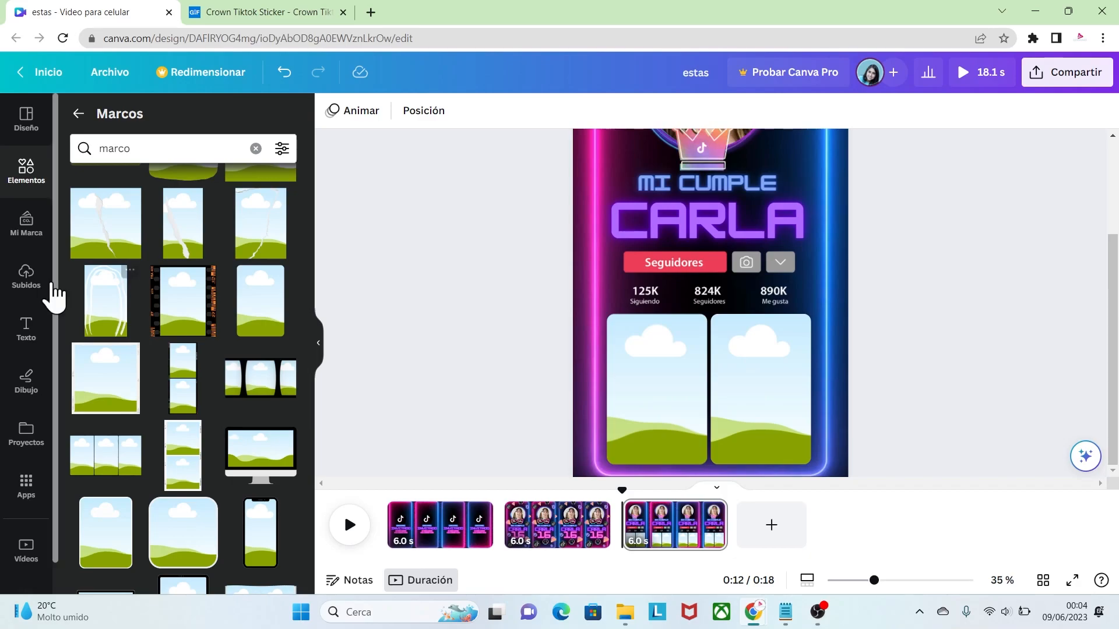
Step: Fill the left frame with the uploaded 19.7 s video of the dancing woman
left_click(27, 277)
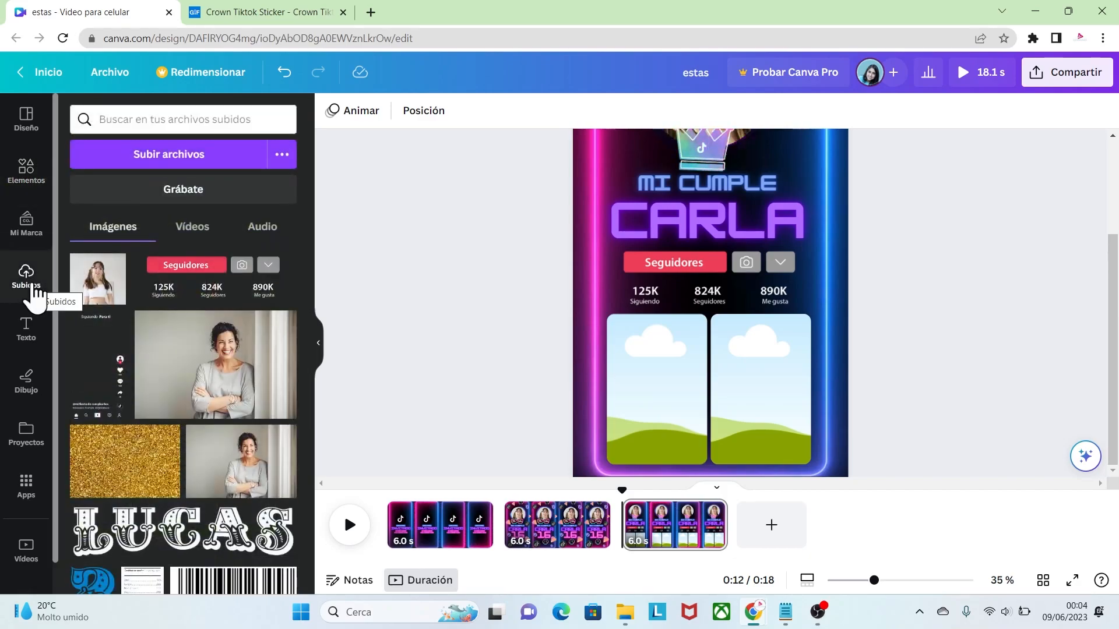
left_click(197, 232)
scroll(317, 373, "down", 3)
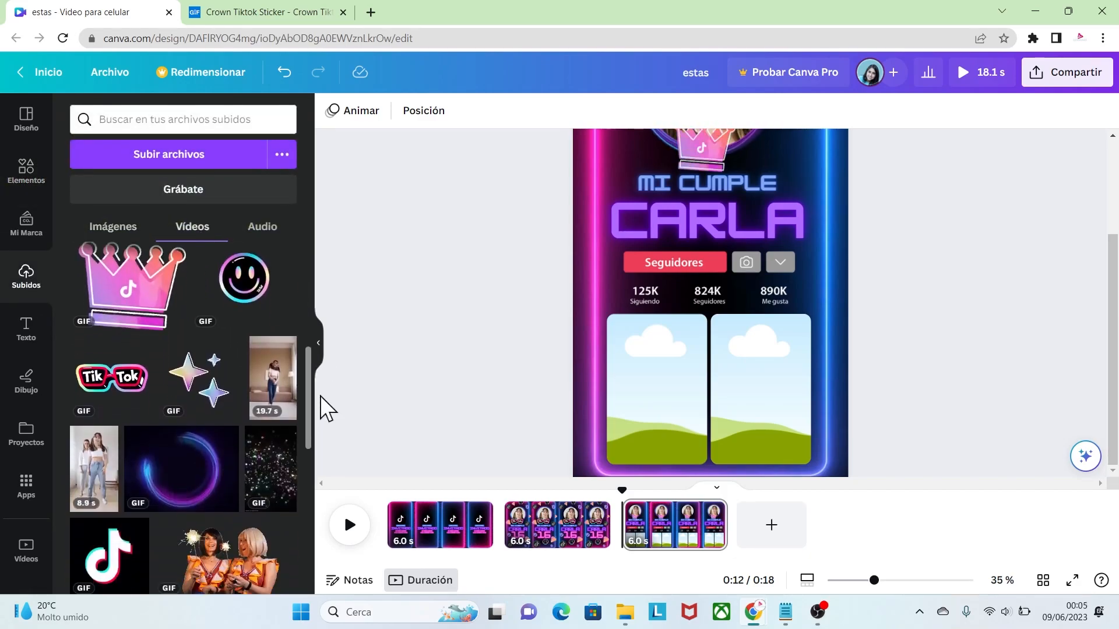
scroll(323, 413, "down", 1)
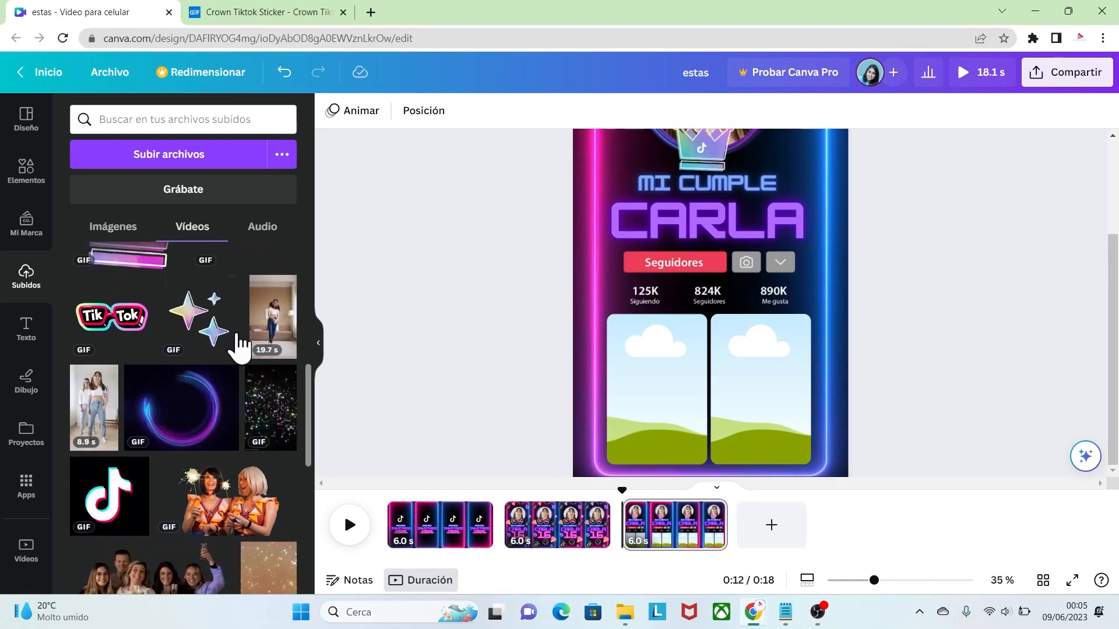
left_click_drag(274, 324, 625, 349)
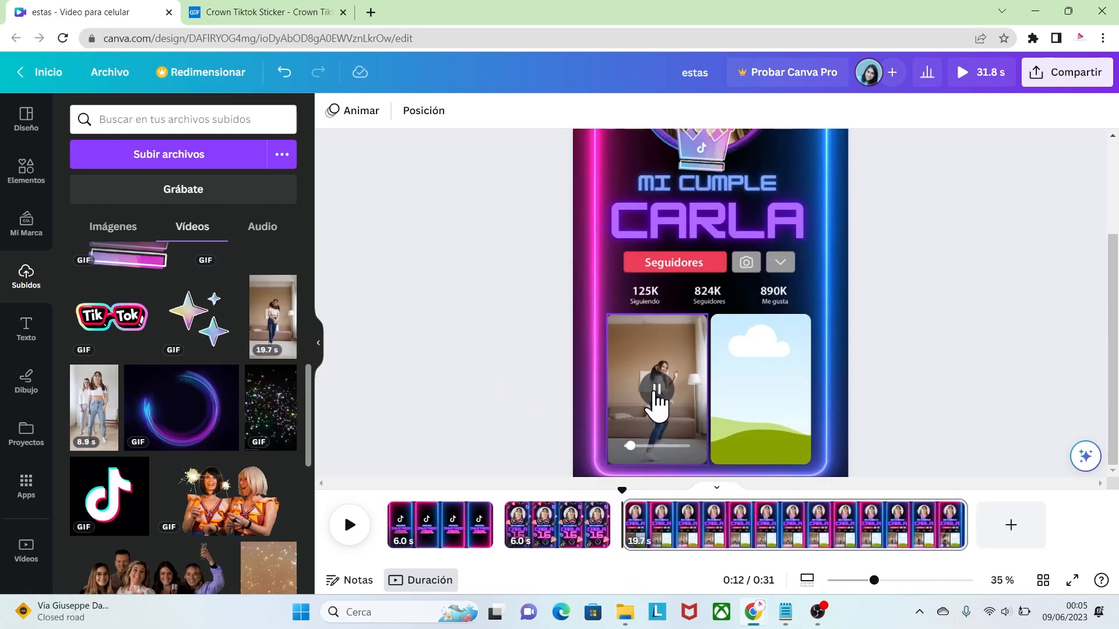
Step: Crop the left frame's video by enlarging it and repositioning it so the dancer fills the frame
double_click(653, 336)
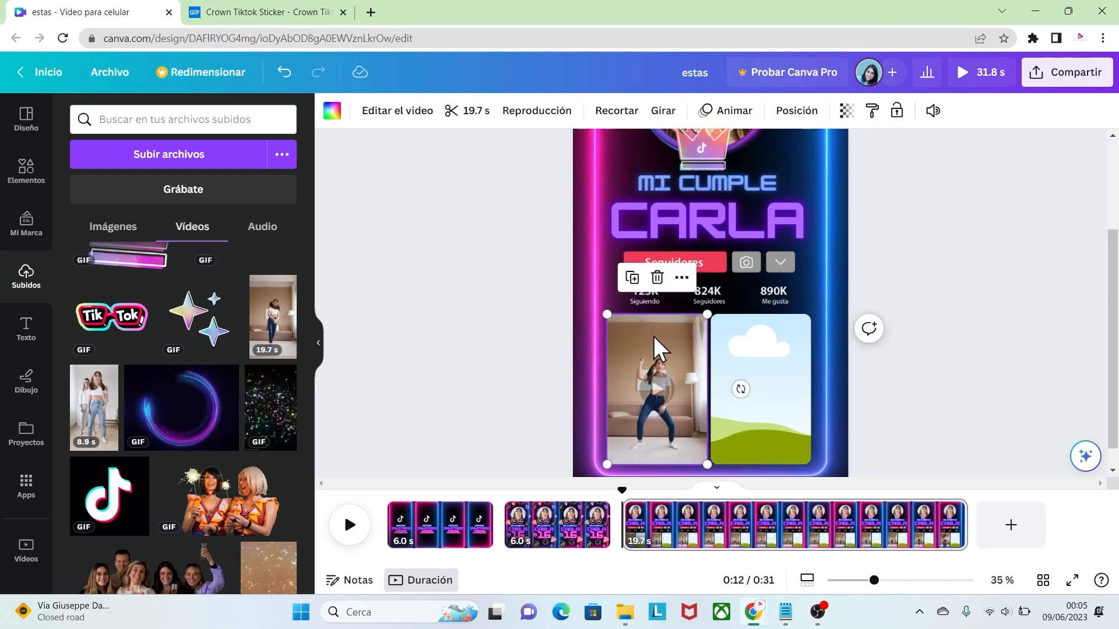
left_click_drag(610, 303, 560, 272)
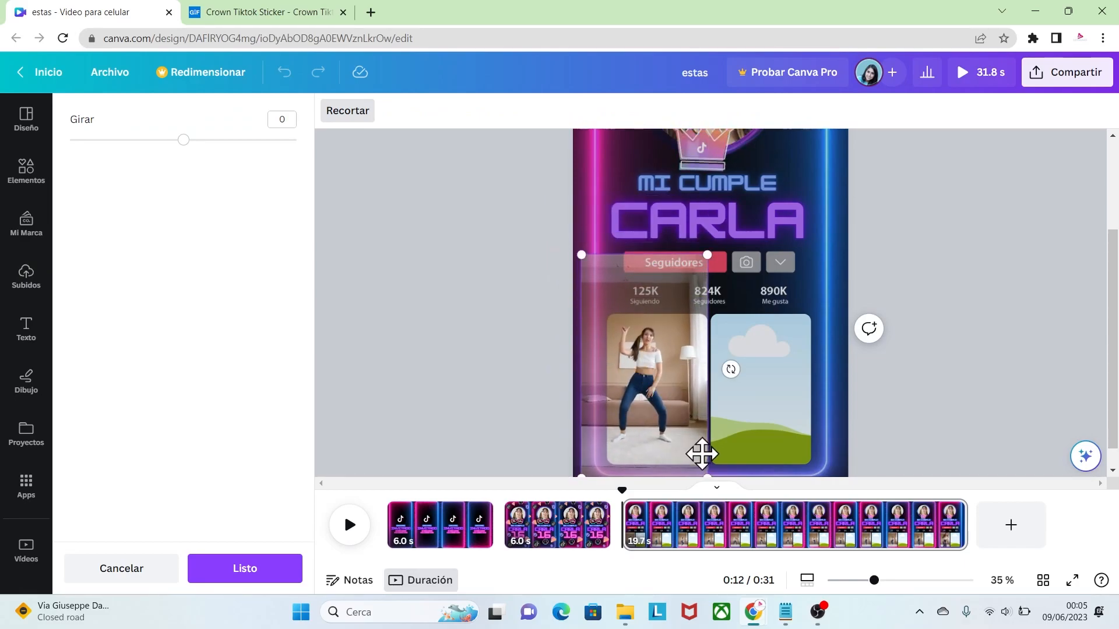
left_click_drag(709, 477, 765, 516)
left_click_drag(655, 367, 651, 345)
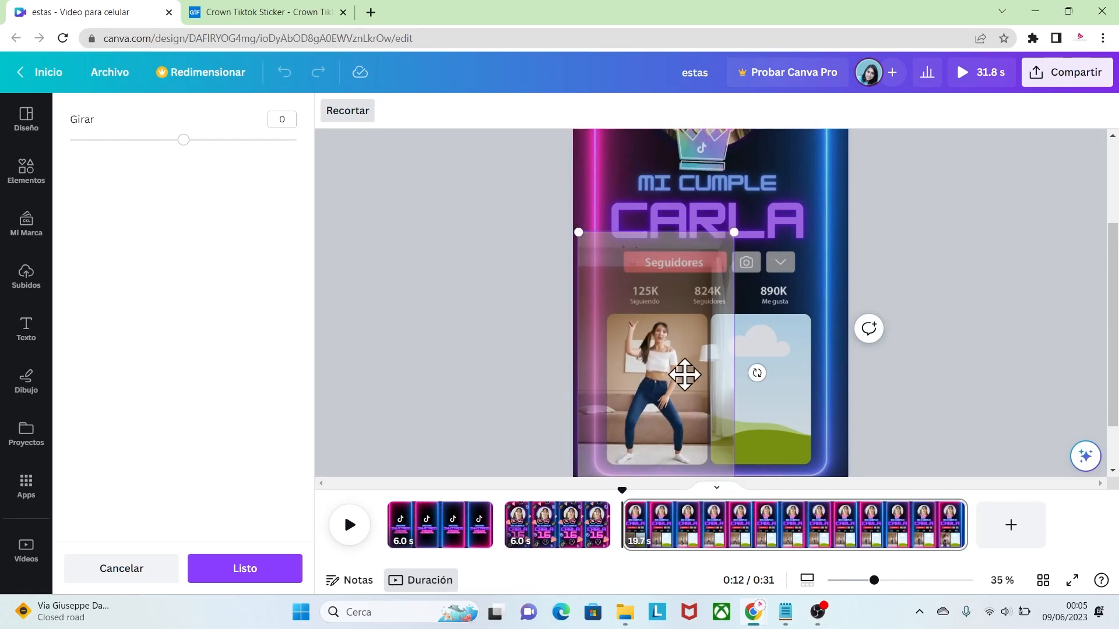
left_click(876, 396)
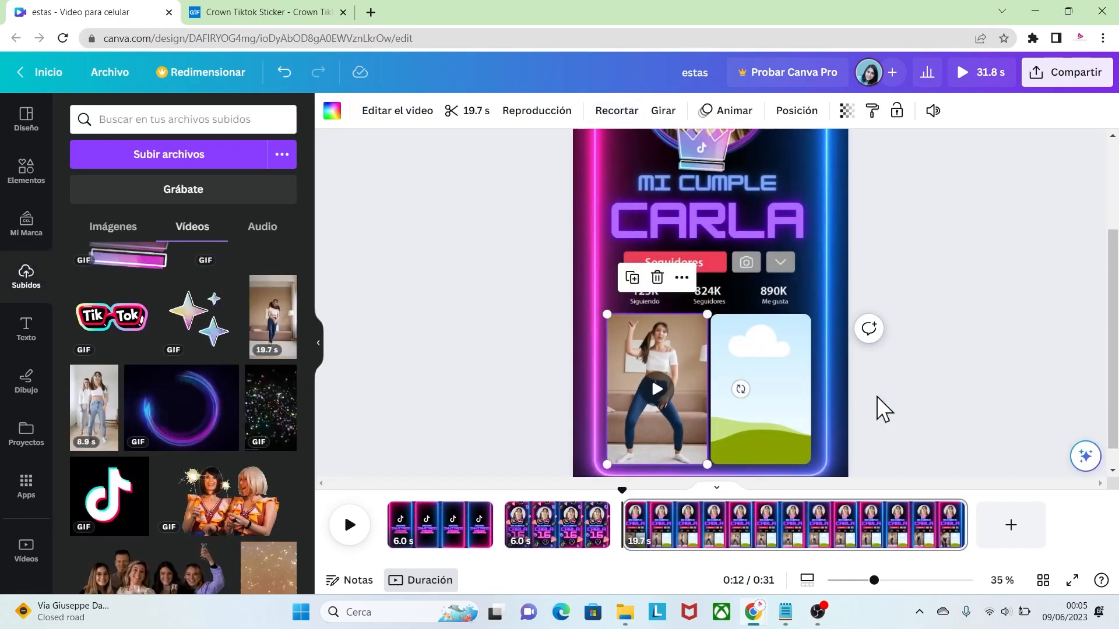
Step: Fill the right frame with the uploaded 8.9 s video of two women, enlarging and repositioning it within the crop
left_click(756, 354)
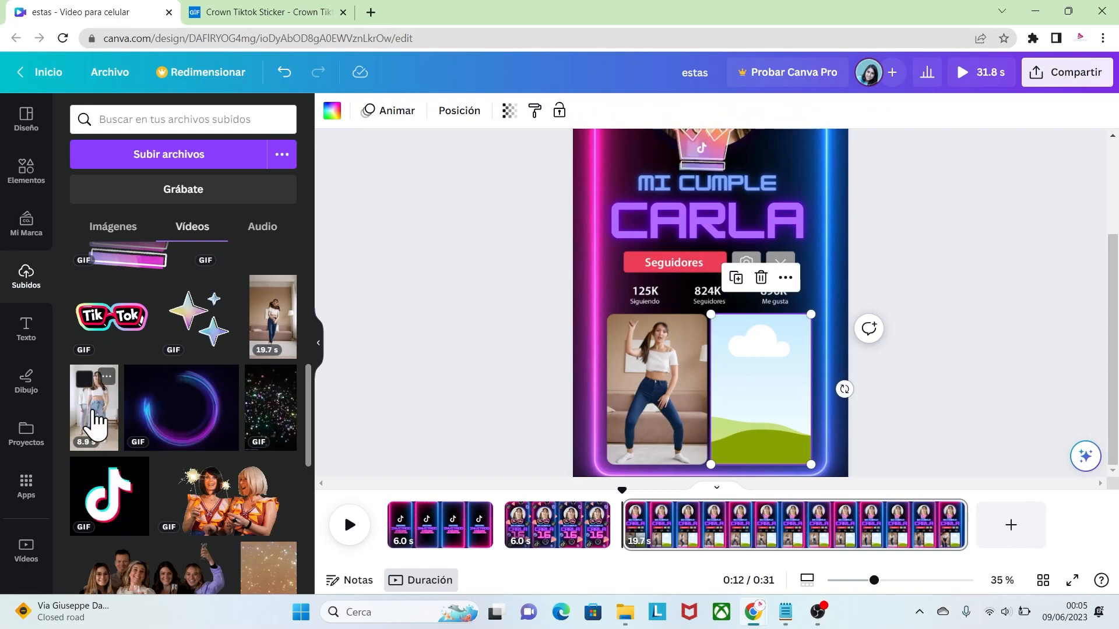
left_click_drag(677, 417, 747, 357)
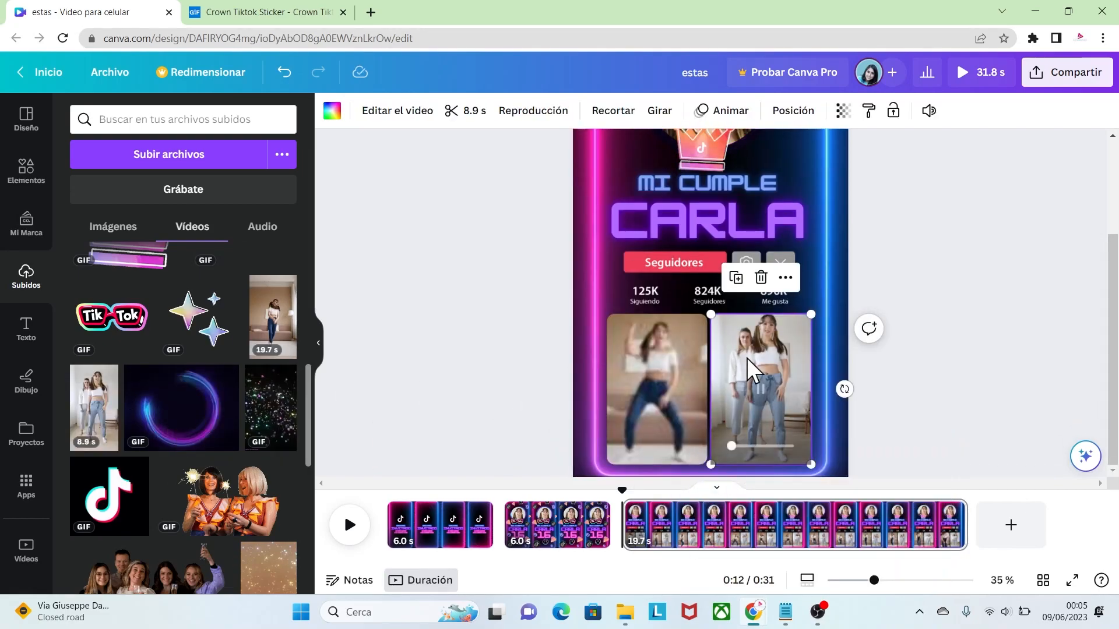
double_click(792, 332)
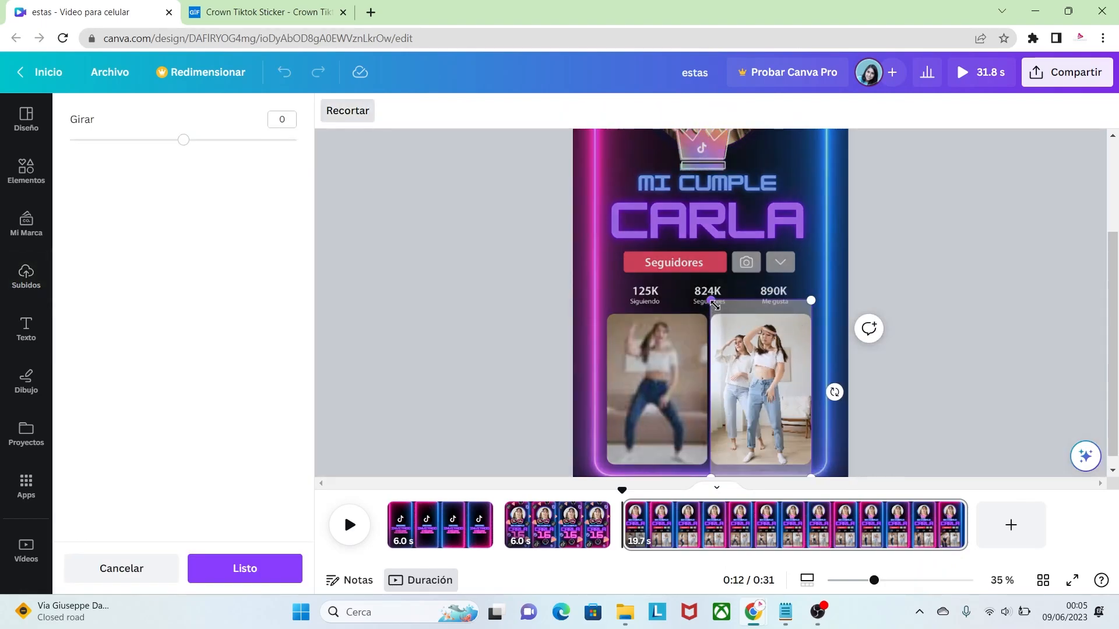
left_click_drag(711, 302, 706, 293)
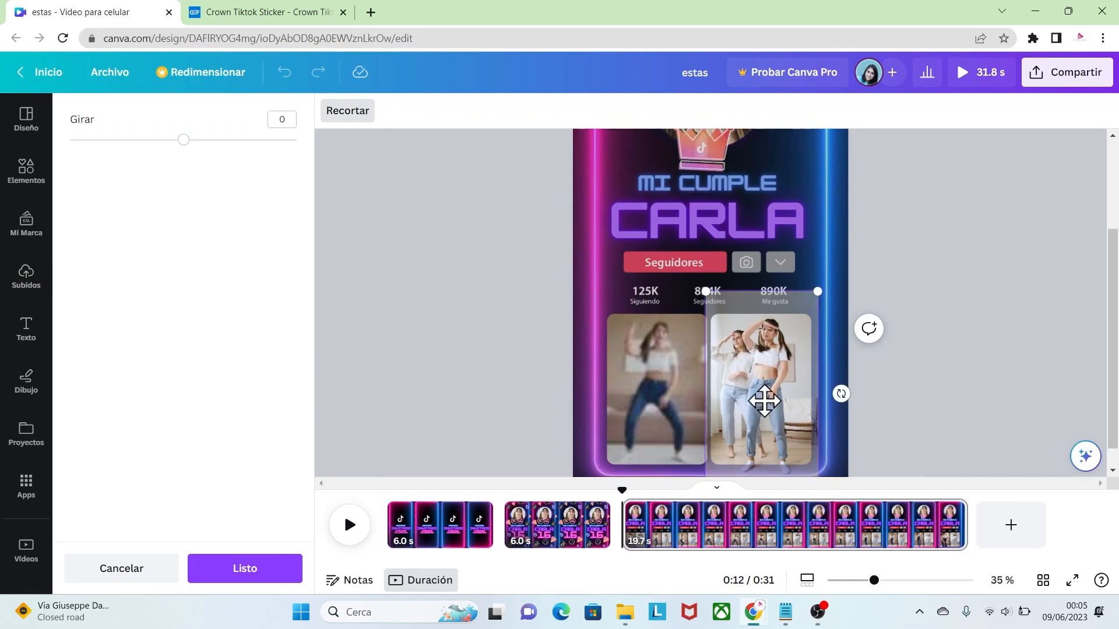
left_click_drag(763, 400, 777, 401)
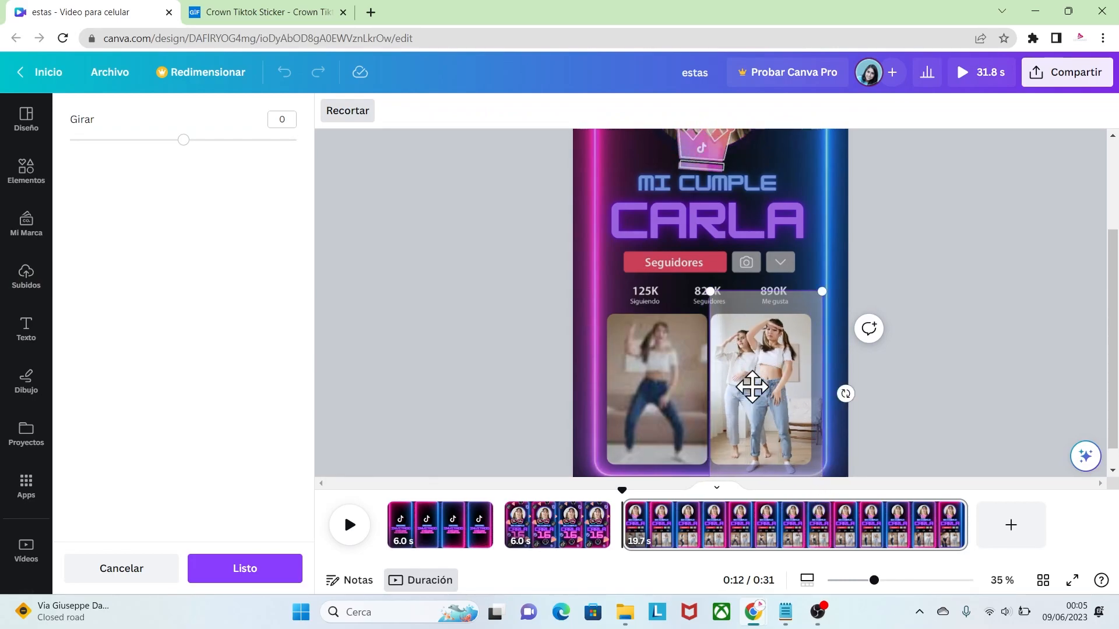
left_click(868, 401)
left_click(889, 411)
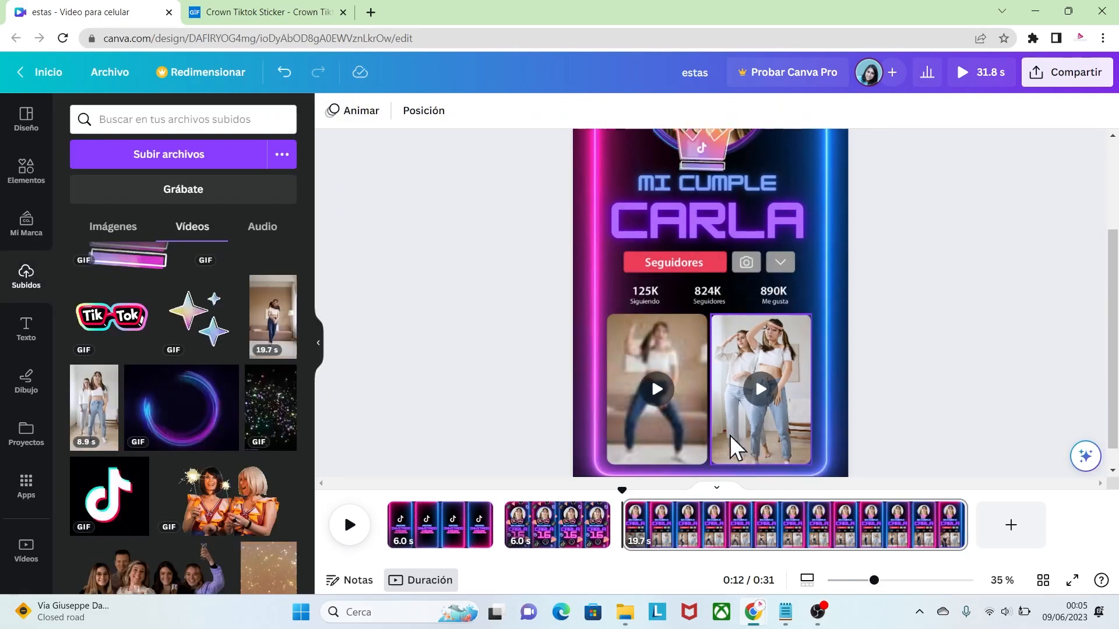
Step: Preview the dancing woman's video in the left frame
left_click(657, 389)
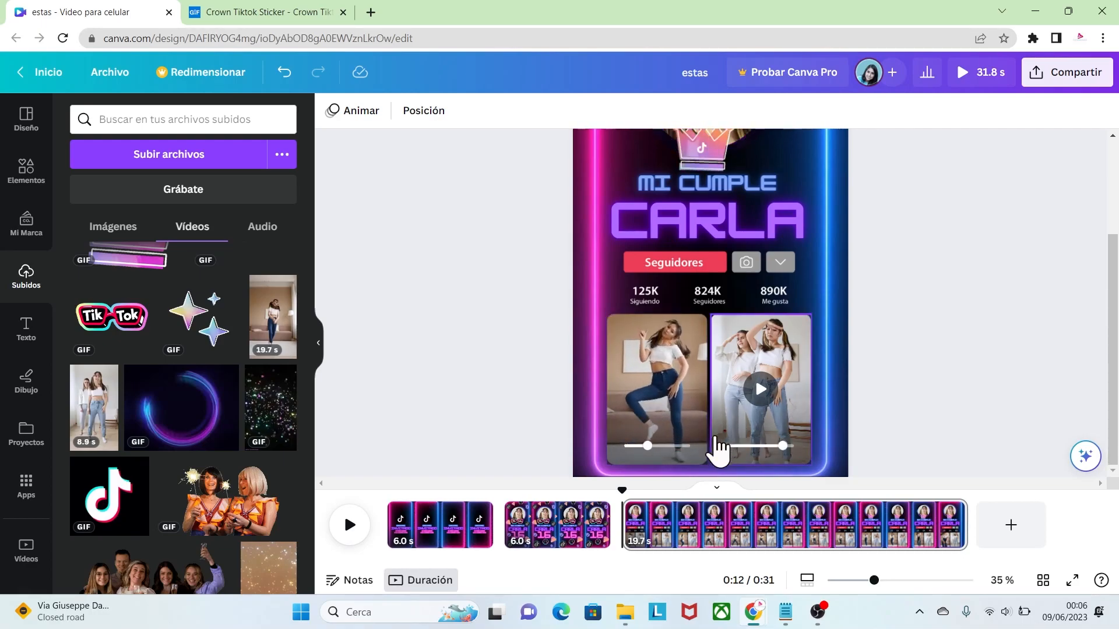
left_click(656, 389)
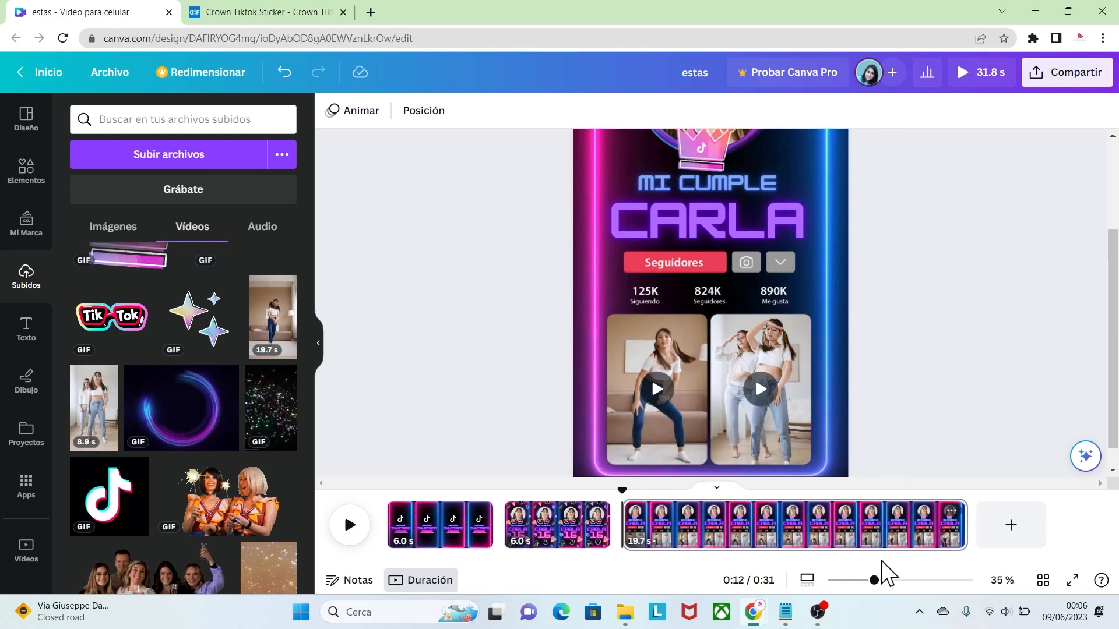
Step: Select all the profile elements on the third page and move them up slightly together
left_click_drag(873, 580, 860, 581)
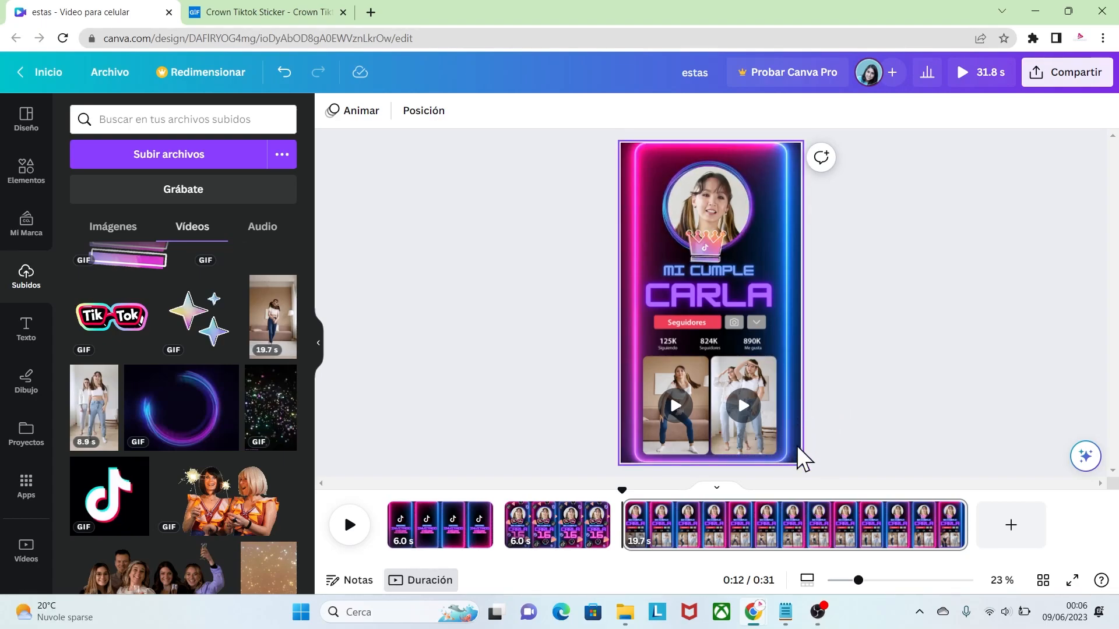
left_click_drag(832, 467, 614, 172)
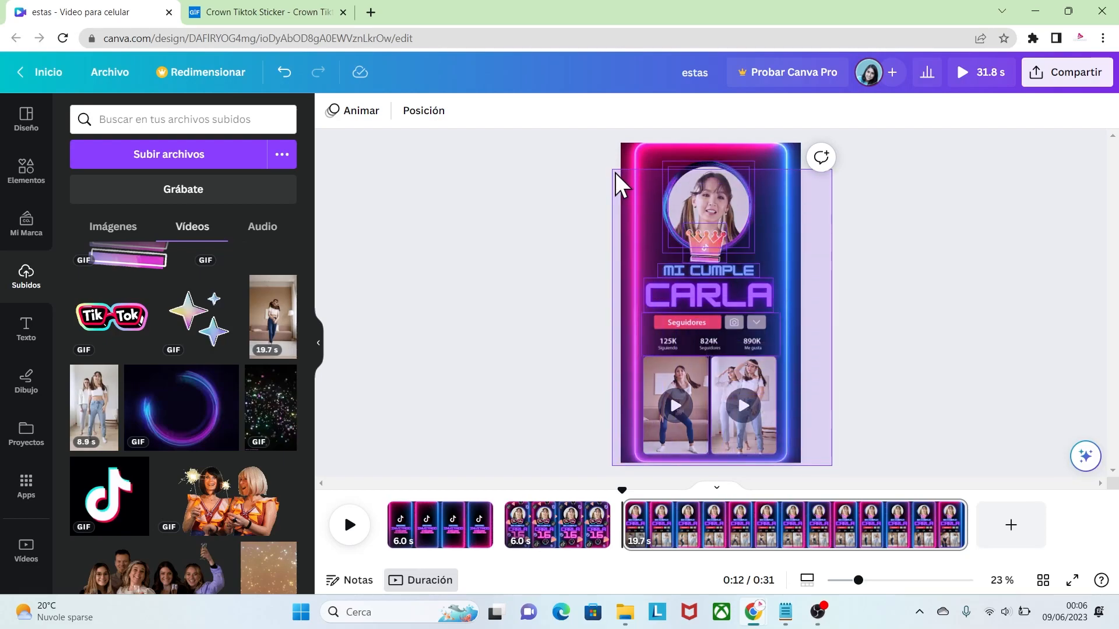
left_click(714, 199)
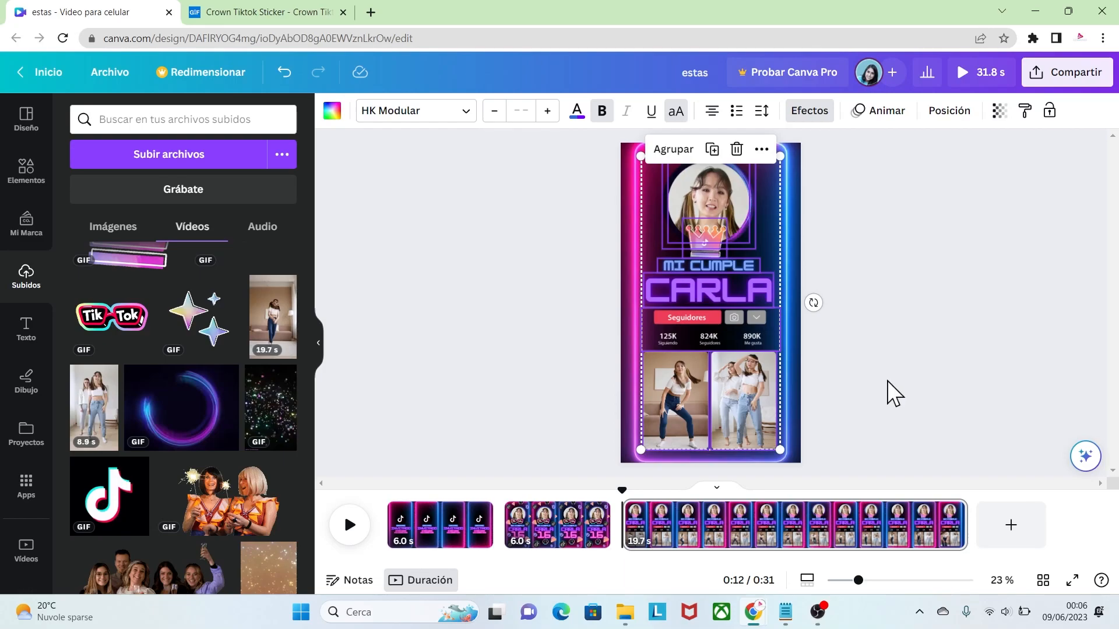
left_click(887, 380)
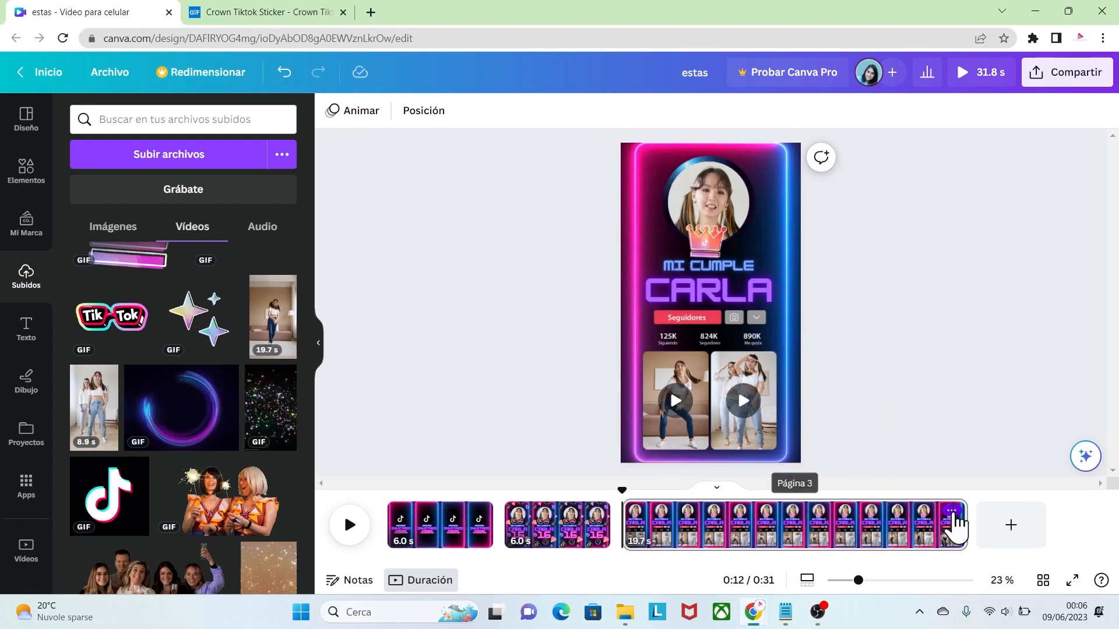
Step: Duplicate the third page and go to the copy
left_click(952, 513)
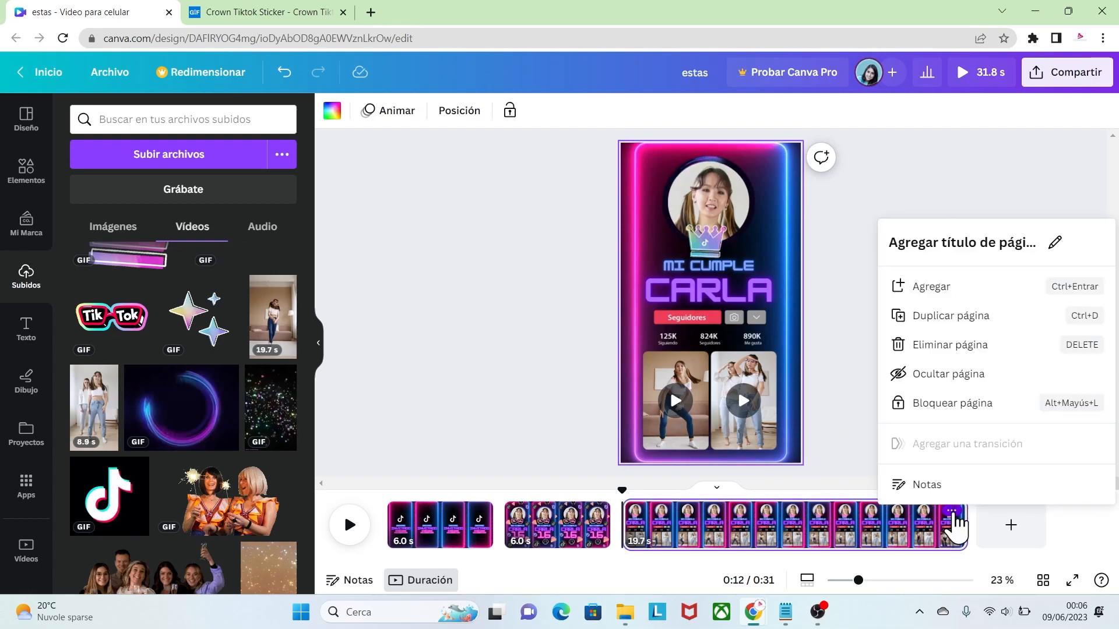
left_click(951, 315)
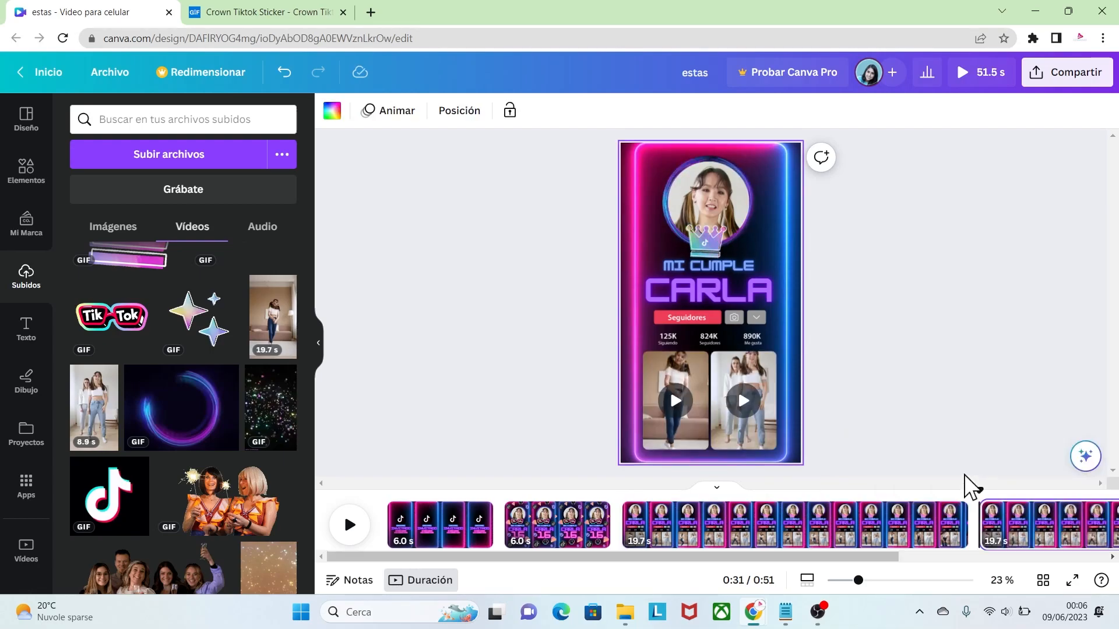
left_click(1020, 533)
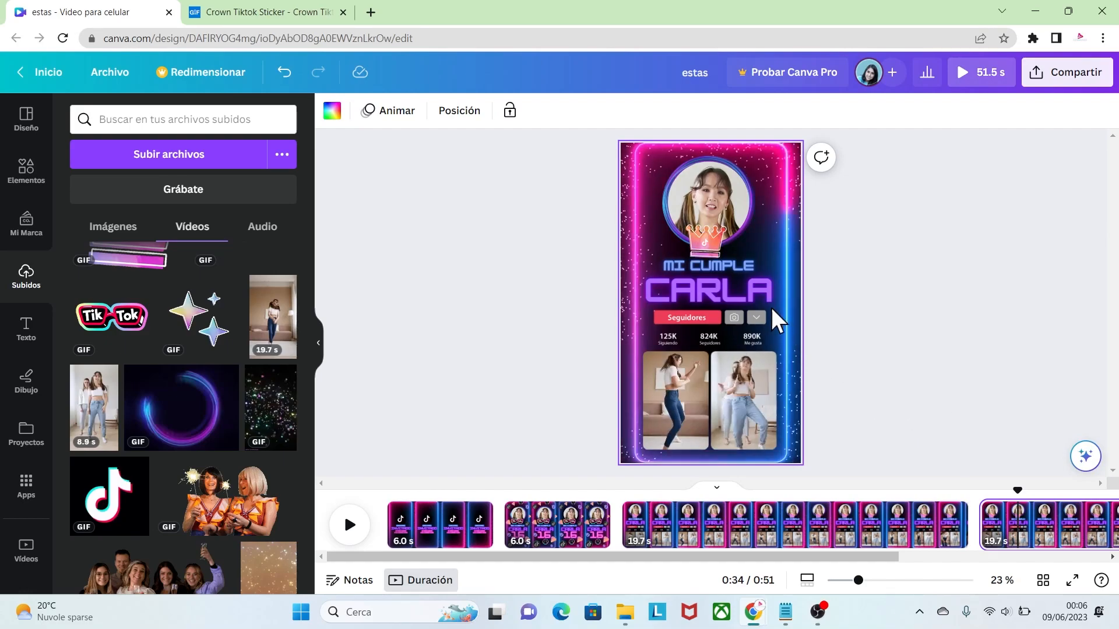
Step: Delete the profile picture, crown, title texts, follower statistics and both video frames from the duplicated page, keeping only the neon background
left_click(710, 240)
key("Delete")
left_click(710, 238)
key("Delete")
left_click(710, 224)
key("Delete")
left_click(705, 265)
key("Delete")
left_click(702, 291)
key("Delete")
left_click(676, 385)
key("Delete")
left_click(735, 382)
key("Delete")
key("Delete")
left_click(684, 367)
key("Delete")
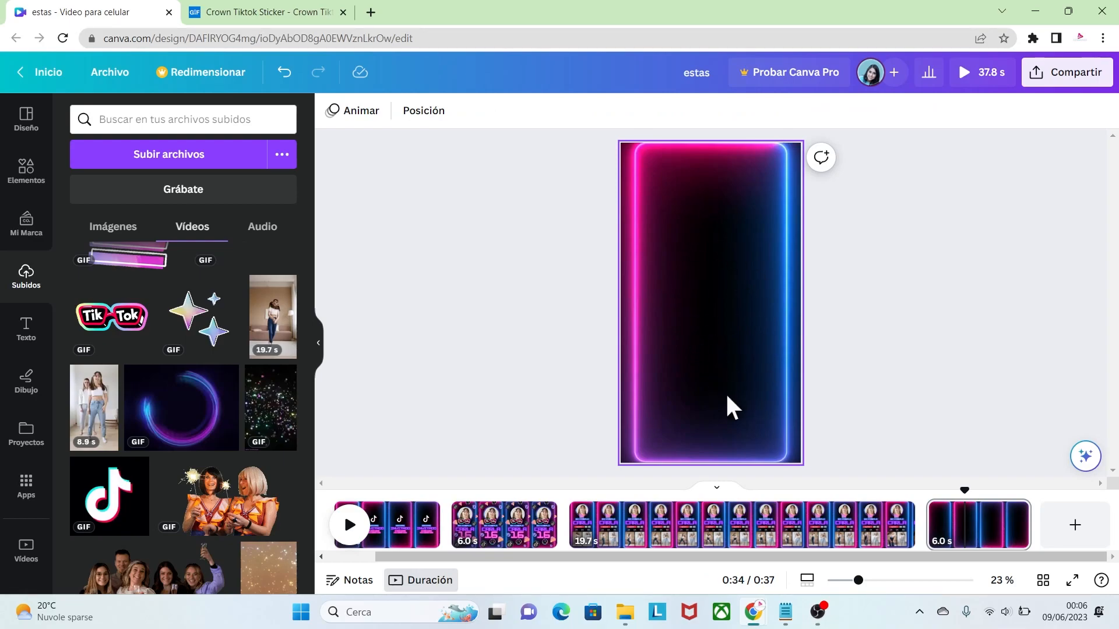
Step: Insert the uploaded TikTok interface overlay image on the fourth page and enlarge it to fit the neon border
left_click(131, 238)
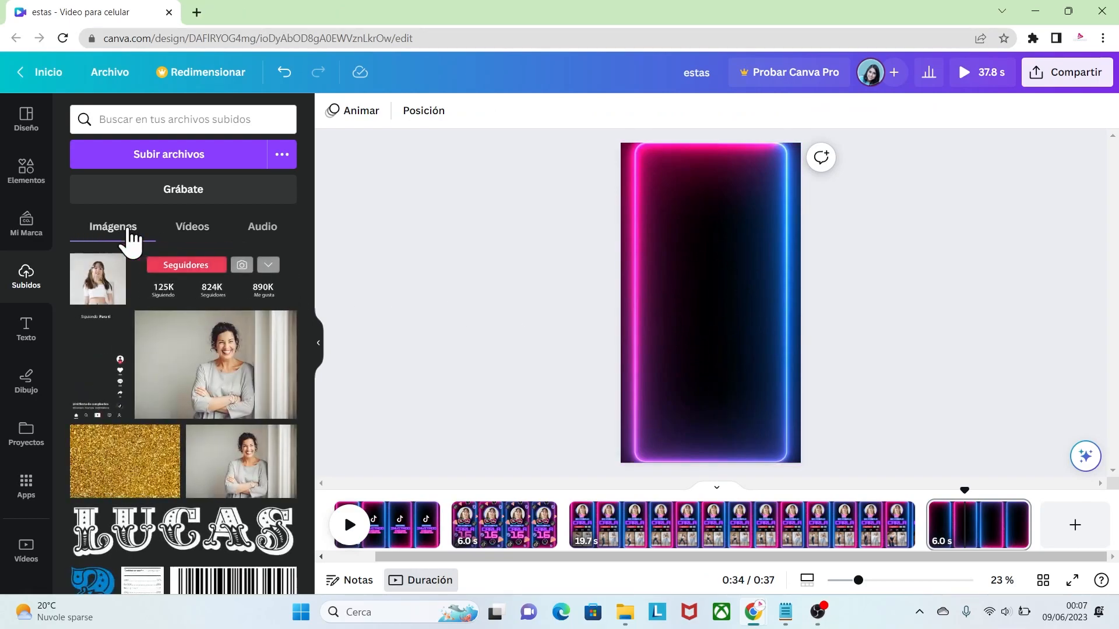
left_click(99, 375)
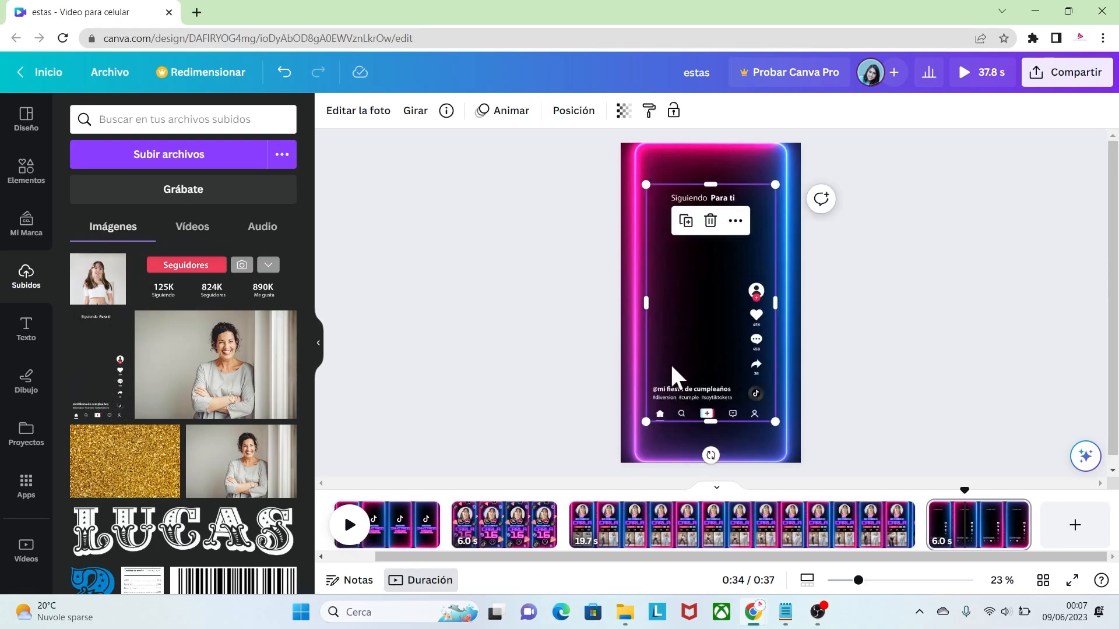
left_click_drag(757, 292, 750, 276)
left_click_drag(769, 413, 790, 452)
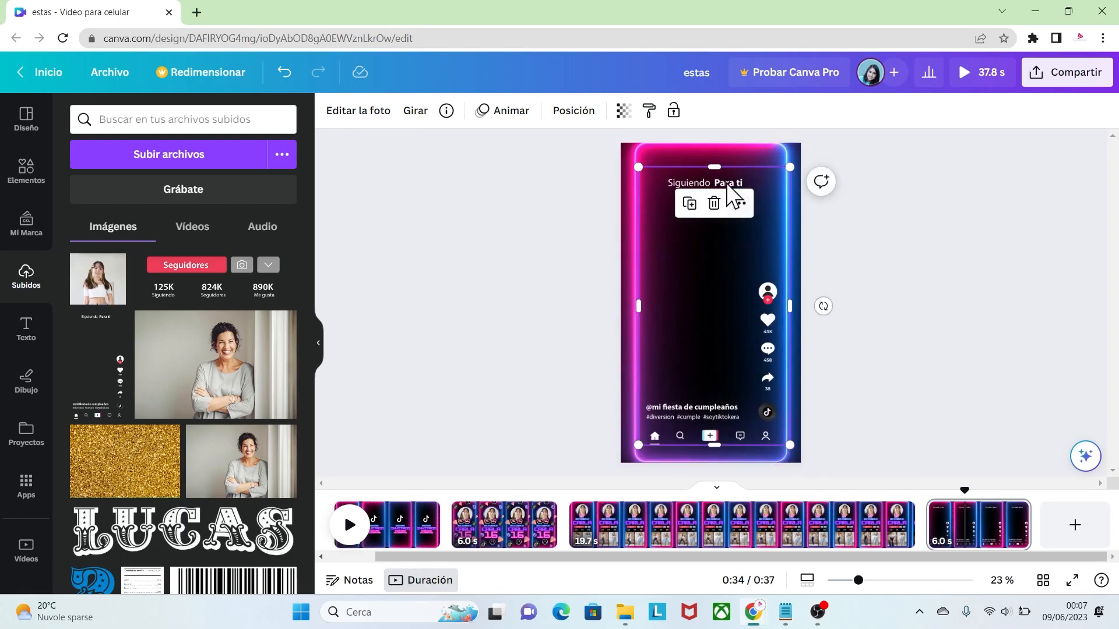
left_click_drag(712, 166, 717, 161)
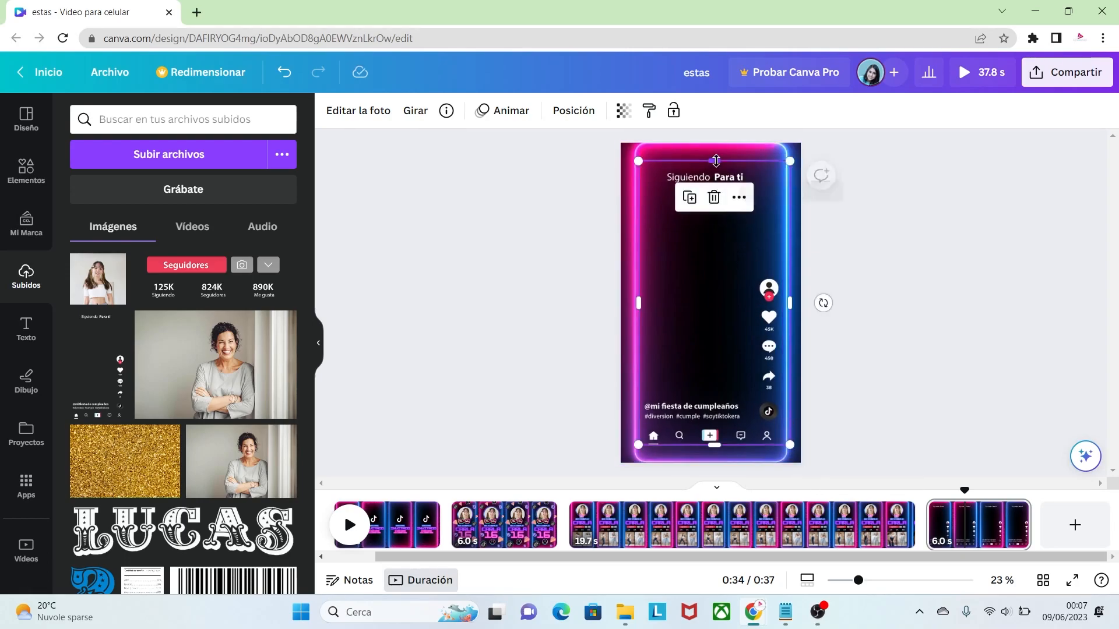
left_click(823, 302)
Step: Search the elements library for "puntero"
left_click(27, 182)
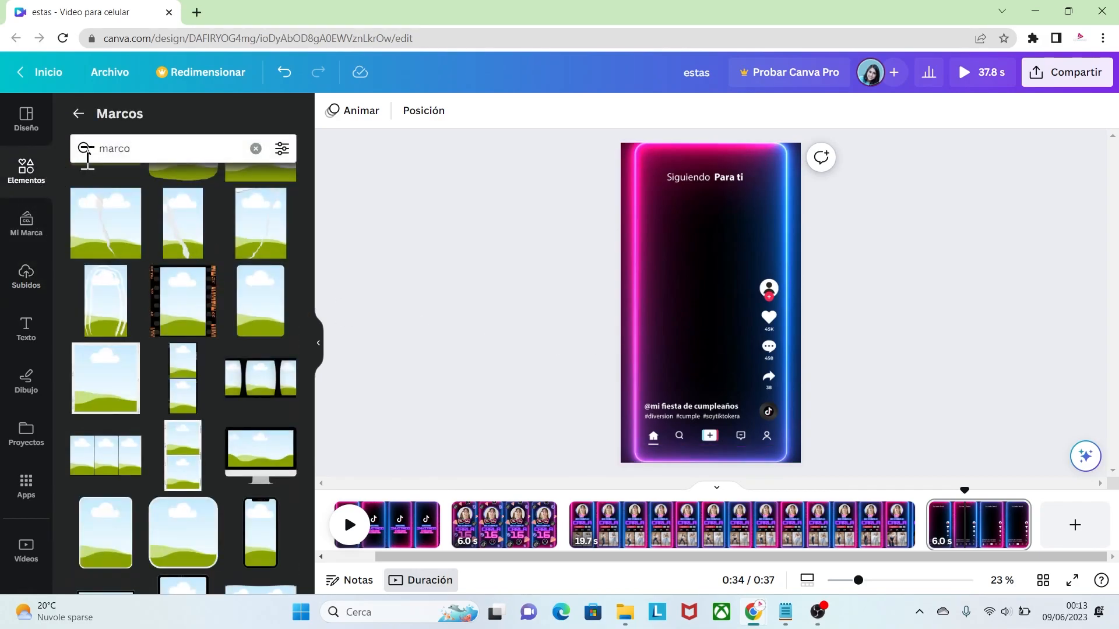
left_click(80, 115)
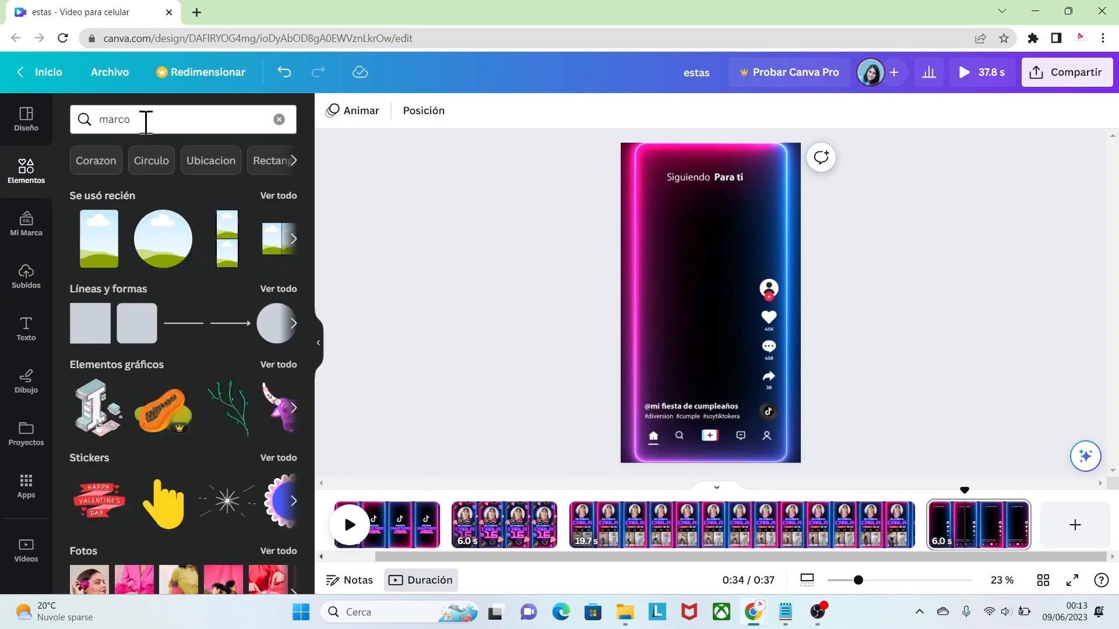
left_click(95, 120)
key("BackSpace")
type("puntero")
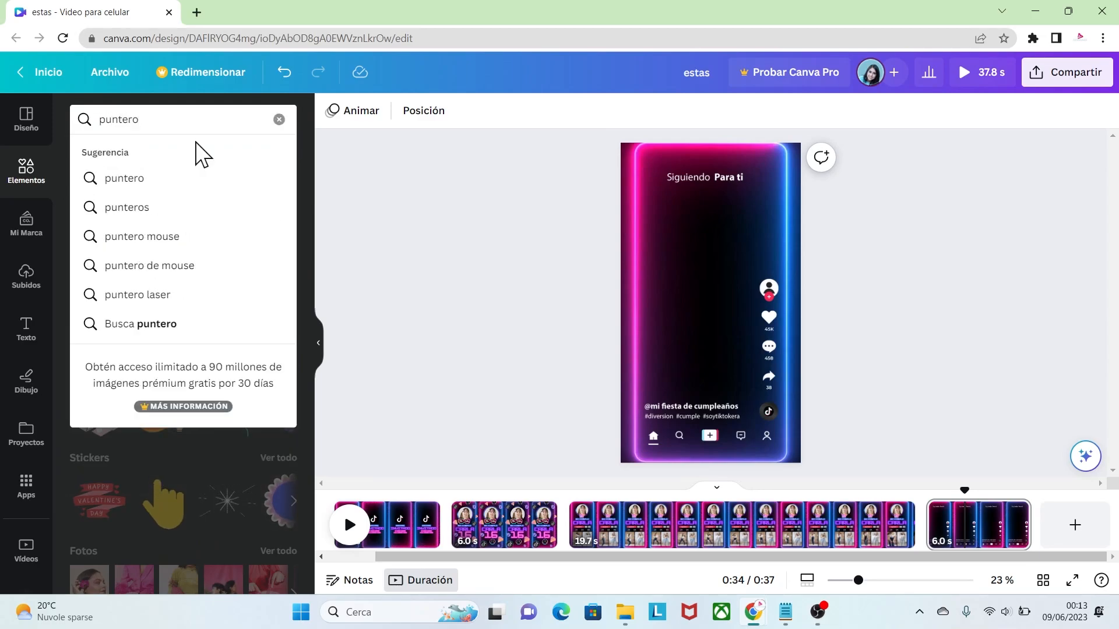
key("Return")
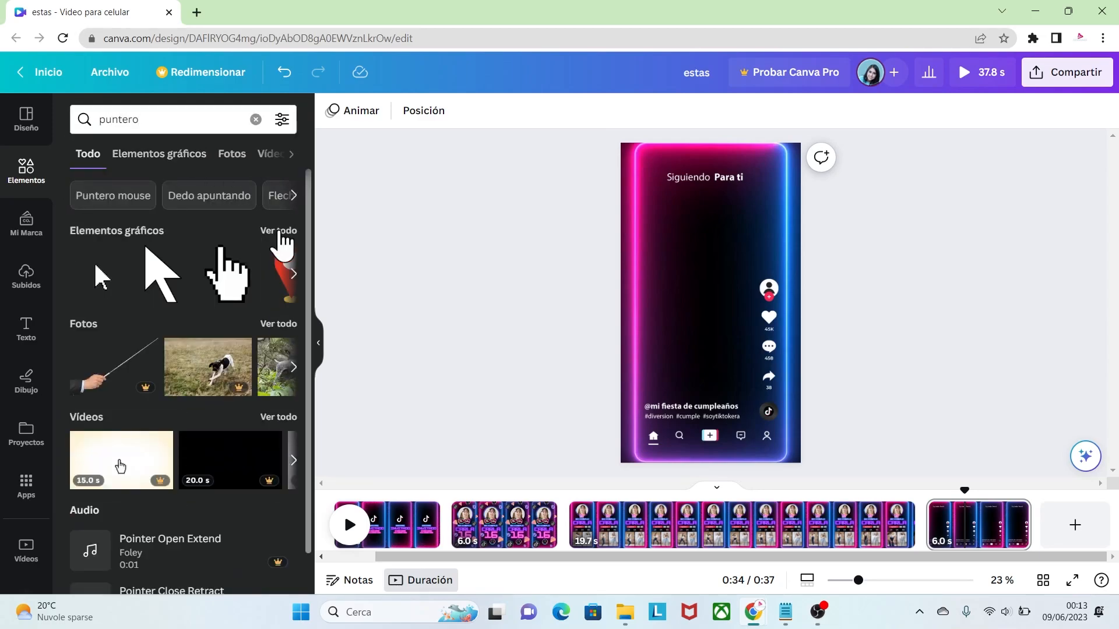
Step: Insert the free White arrow pointer graphic from the "puntero" results and place it below the "Siguiendo Para ti" heading
left_click(277, 231)
left_click_drag(306, 220, 320, 534)
mouse_move(282, 400)
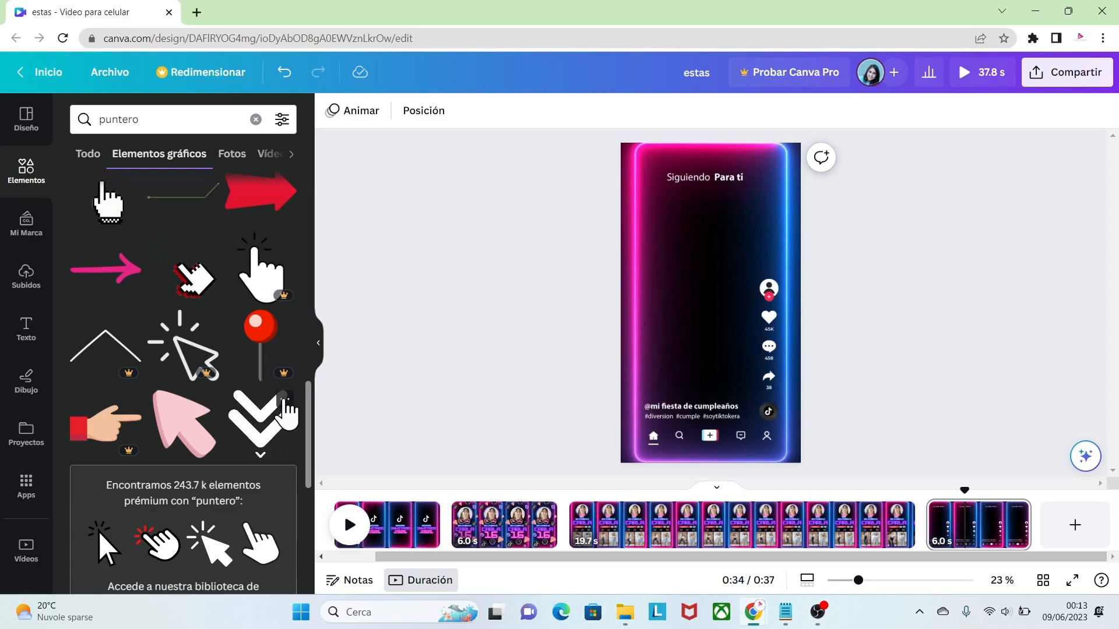
left_click(284, 400)
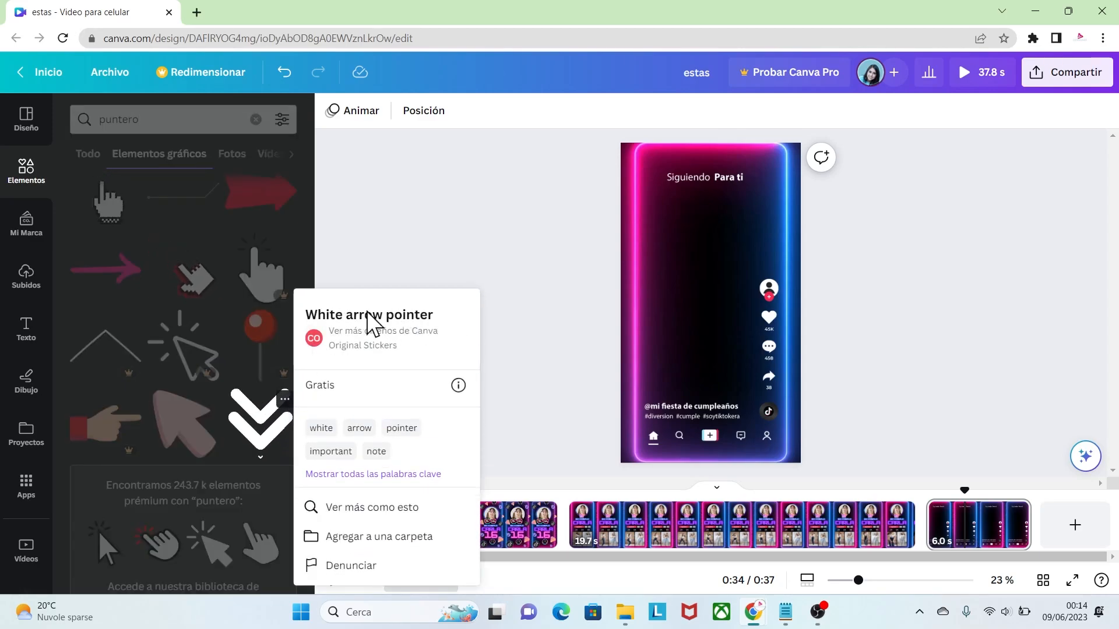
left_click(260, 425)
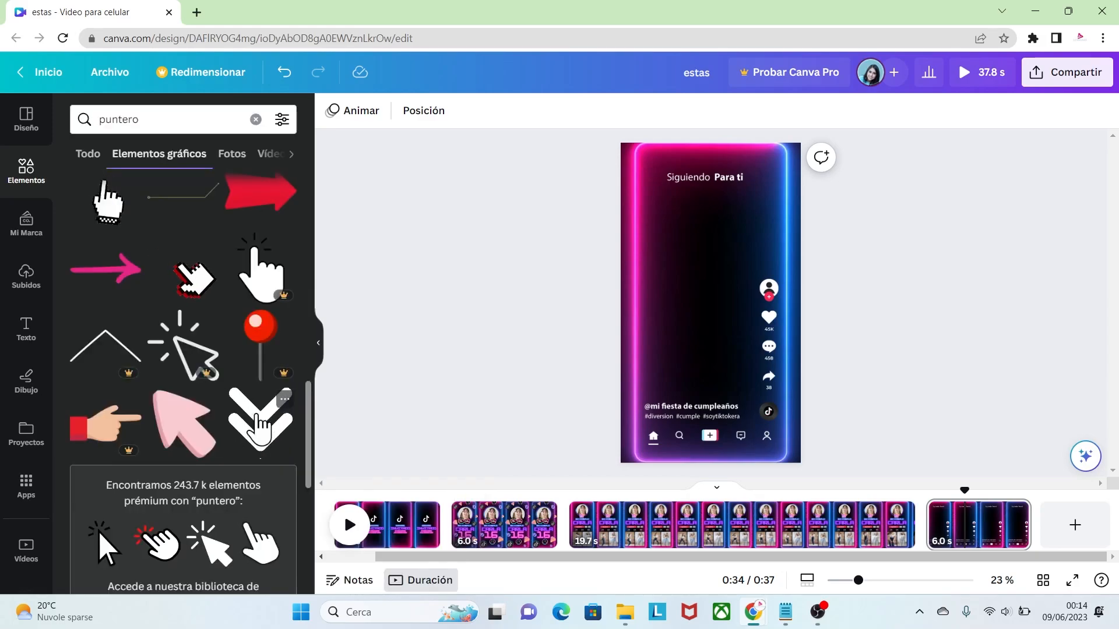
left_click(260, 426)
left_click_drag(782, 366, 699, 212)
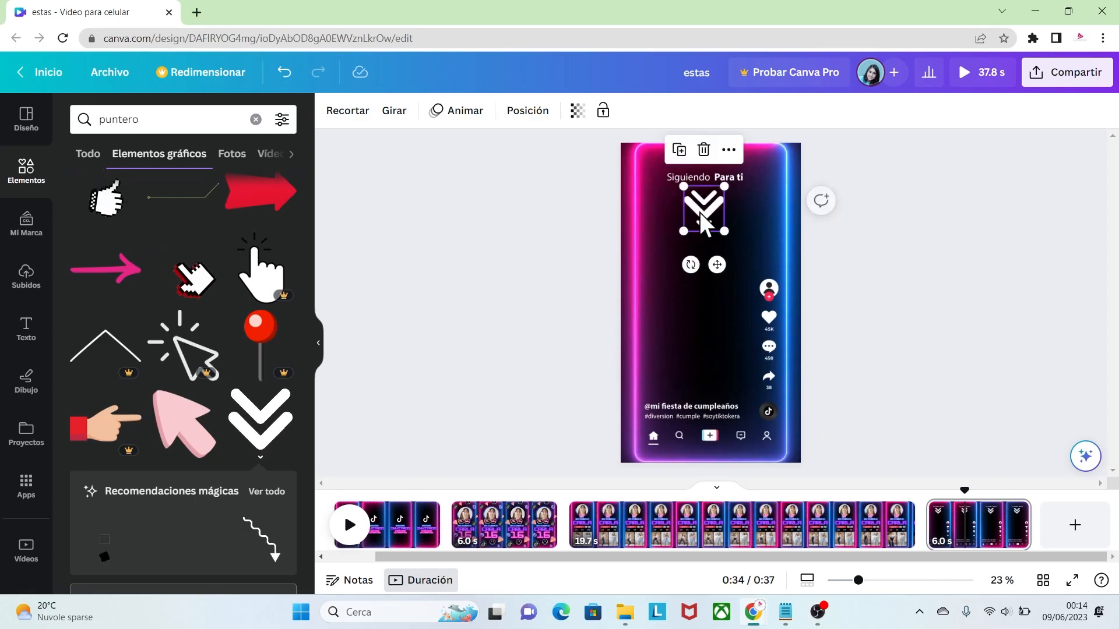
left_click(866, 317)
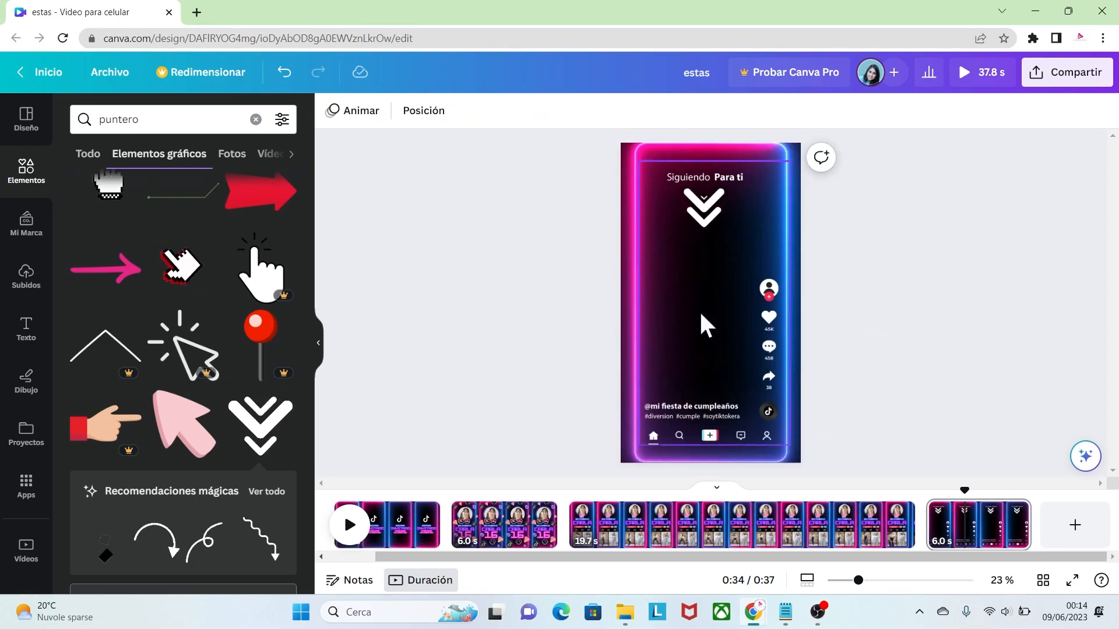
left_click(704, 262)
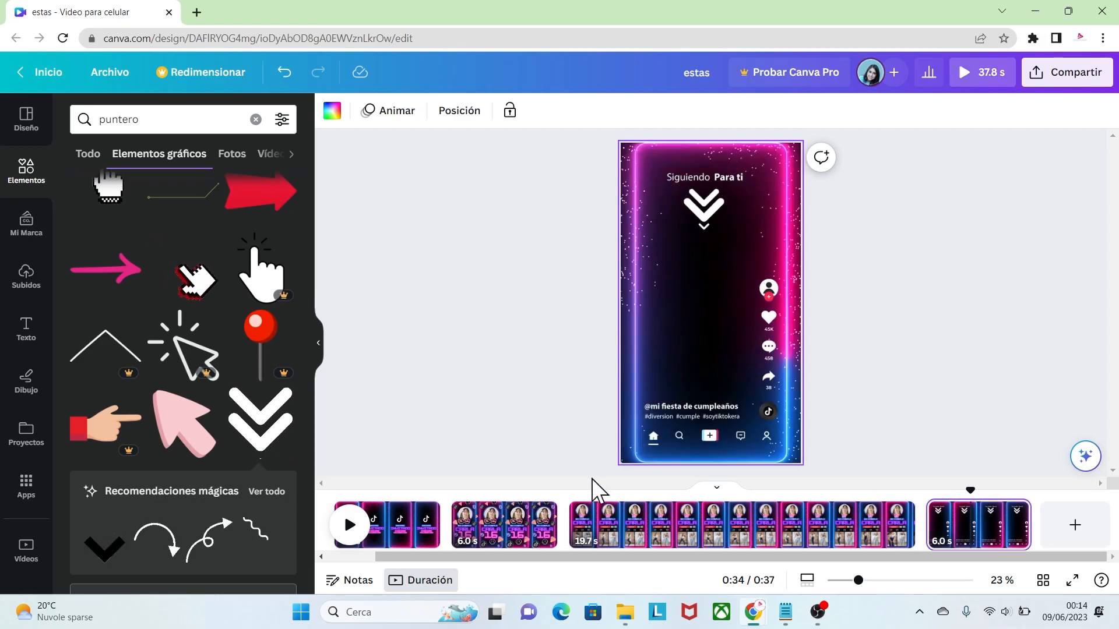
Step: Copy the "ESTAS INVITADO A UNA GRAN CELEBRACION" texts from the first page onto the fourth page, and return to the first page
left_click(429, 531)
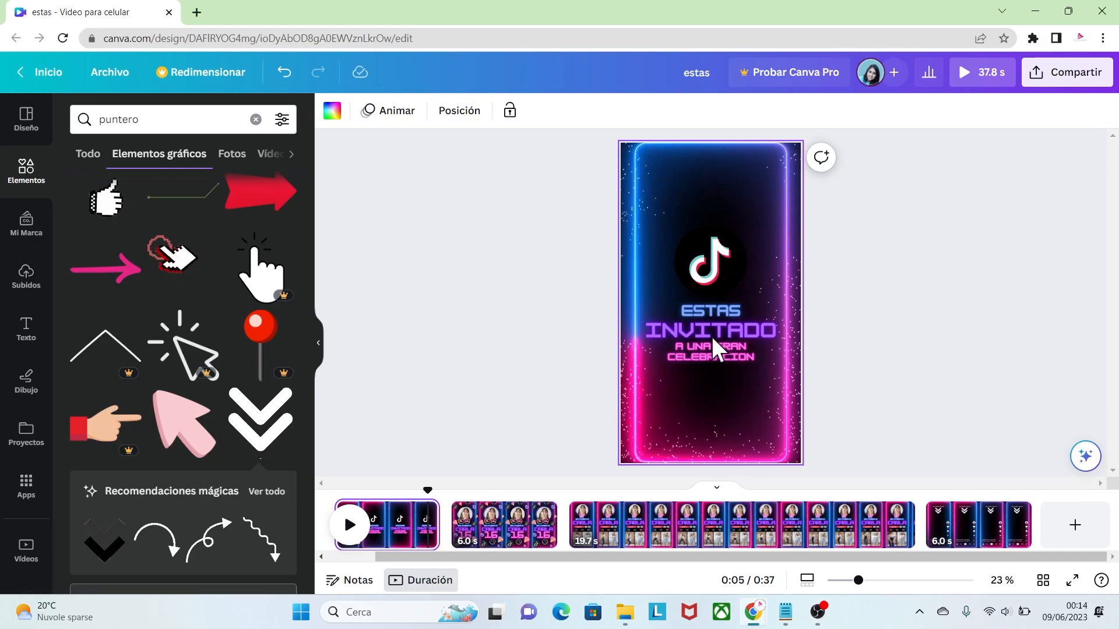
left_click(722, 261)
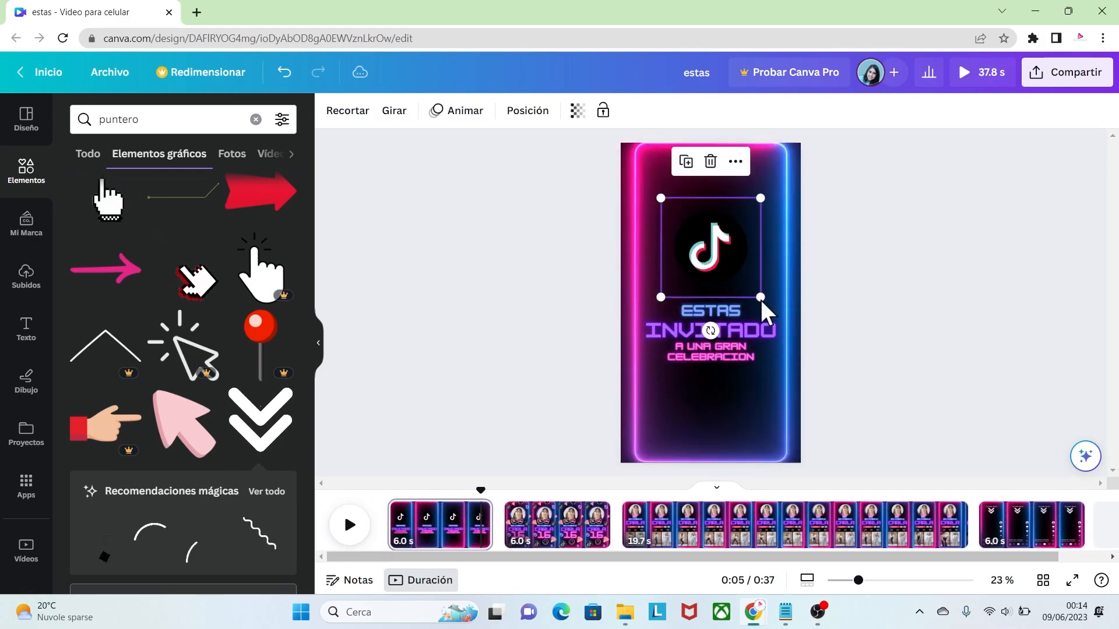
left_click_drag(845, 393, 639, 306)
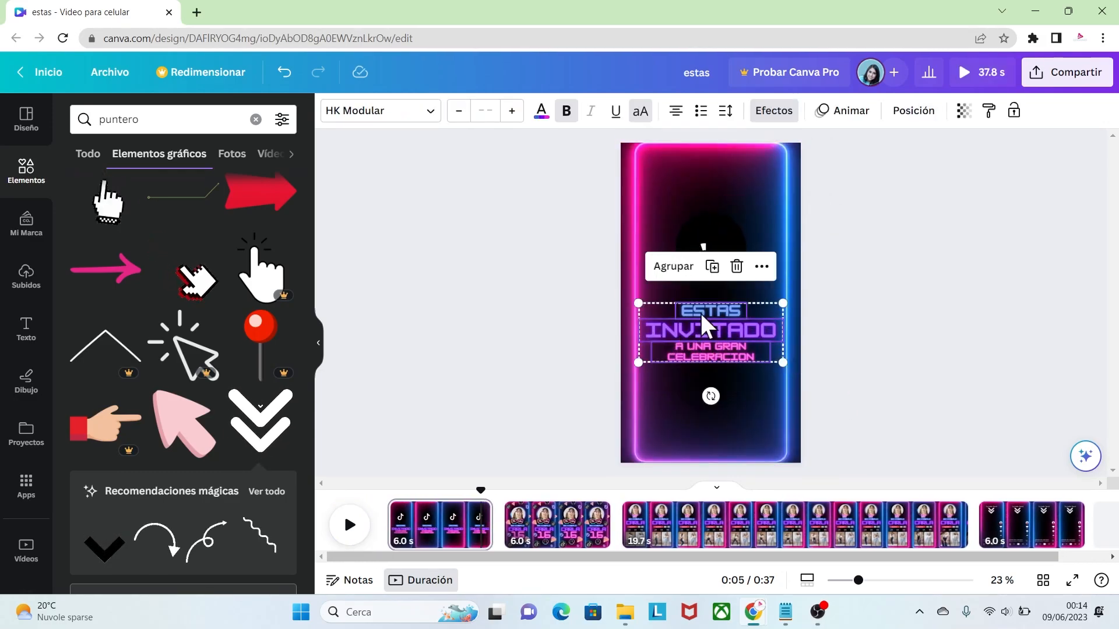
left_click(1019, 522)
key("ctrl+v")
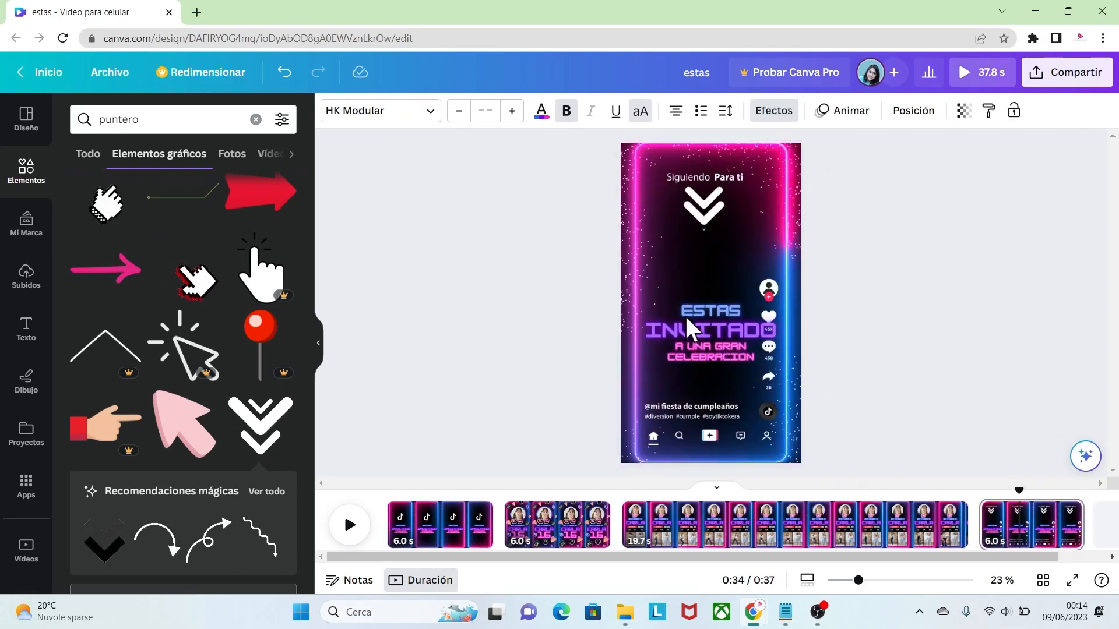
left_click(401, 527)
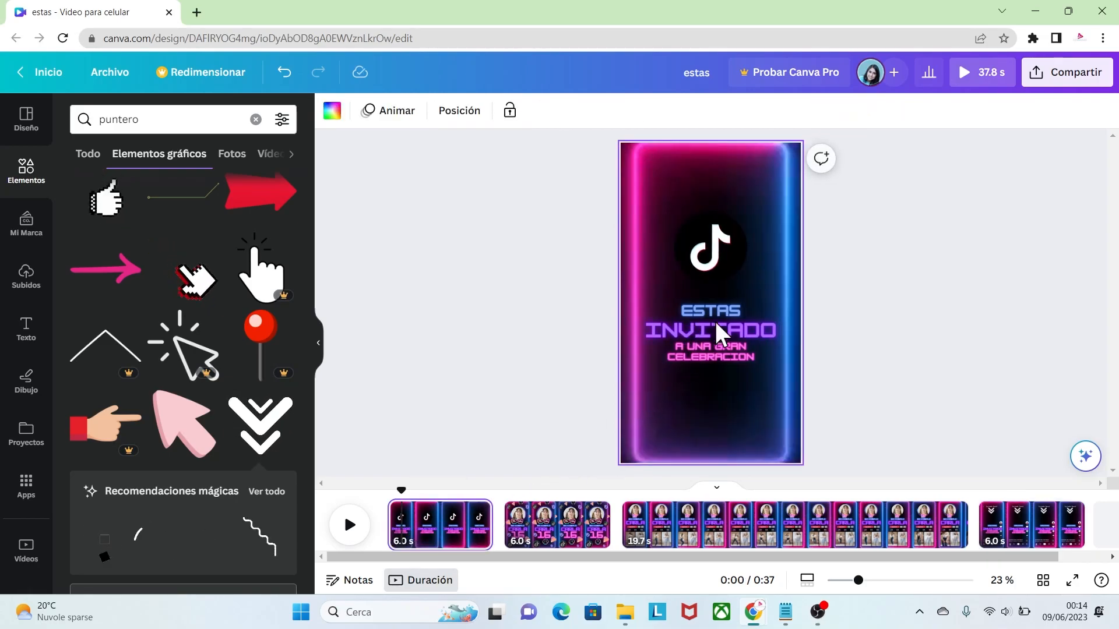
Step: Reposition the TikTok logo just above the "ESTAS INVITADO" text on the first page
left_click_drag(714, 259, 706, 259)
left_click(848, 344)
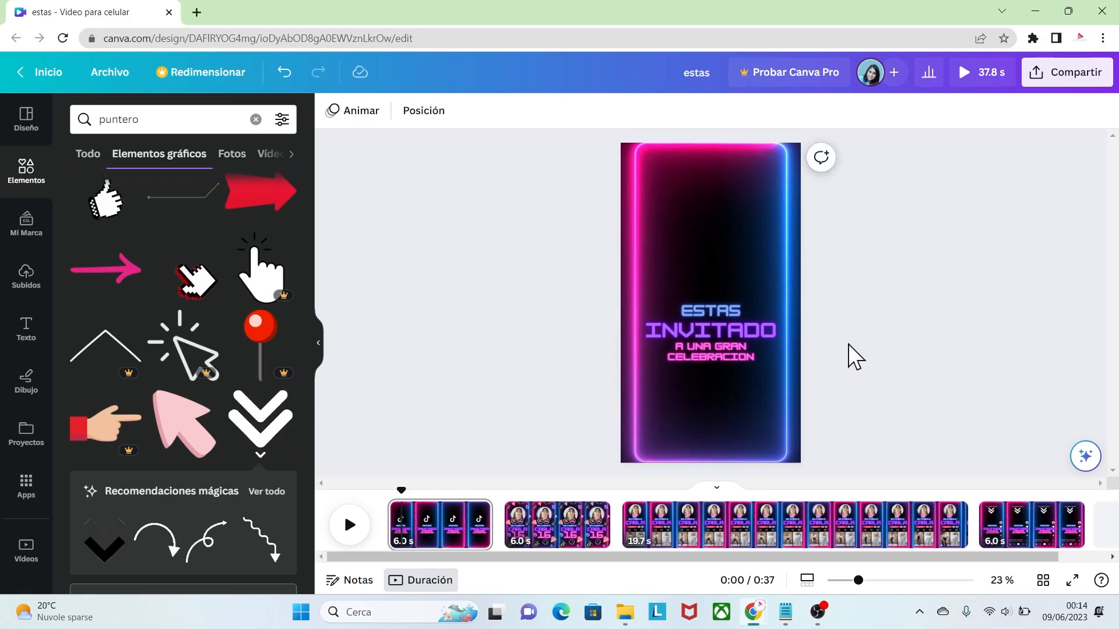
Step: Reword the fourth page's copied texts as "VEN A DIVERTIRTE CONMIGO", "FECHA: 15 DE JUNIO", "HORA: 6:00PM" and the venue address, arranged below the arrow
left_click(1014, 535)
left_click_drag(722, 313, 711, 256)
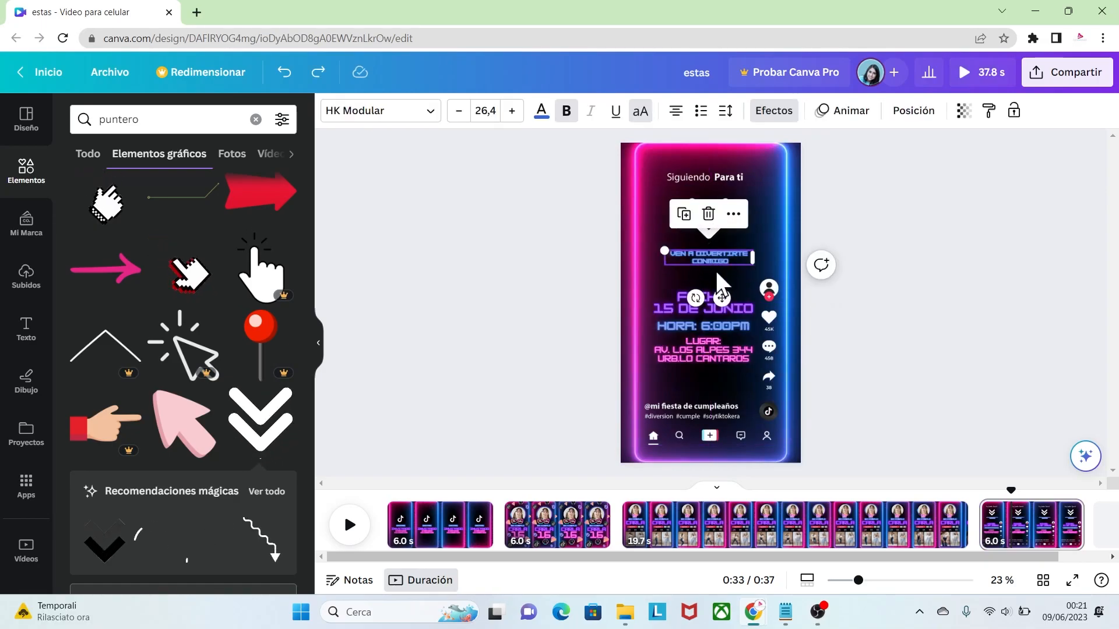
left_click(743, 306)
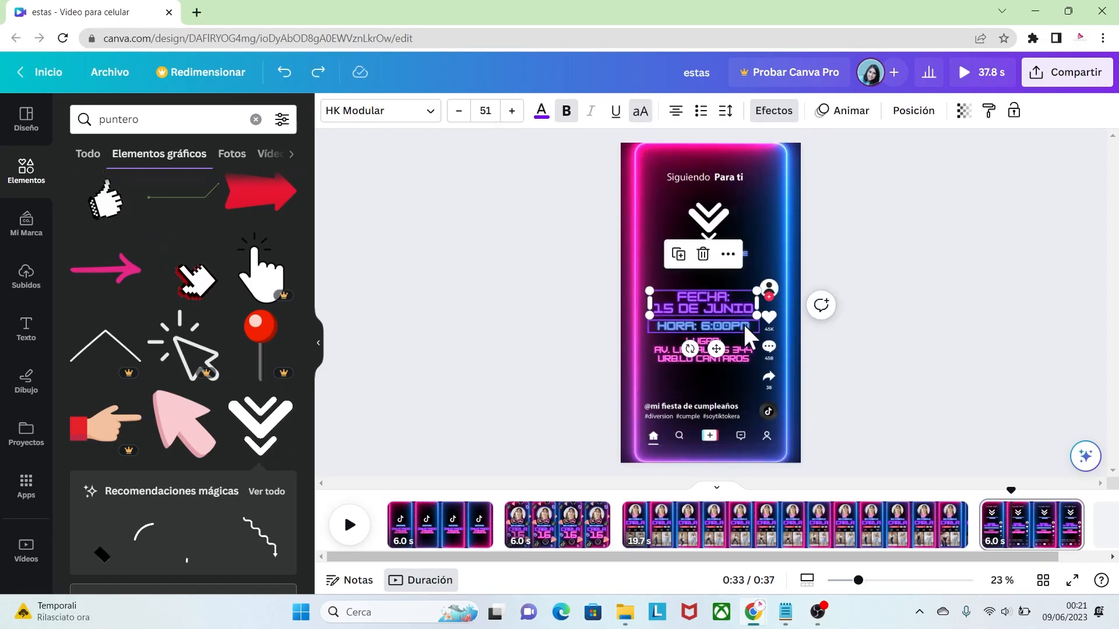
left_click(831, 376)
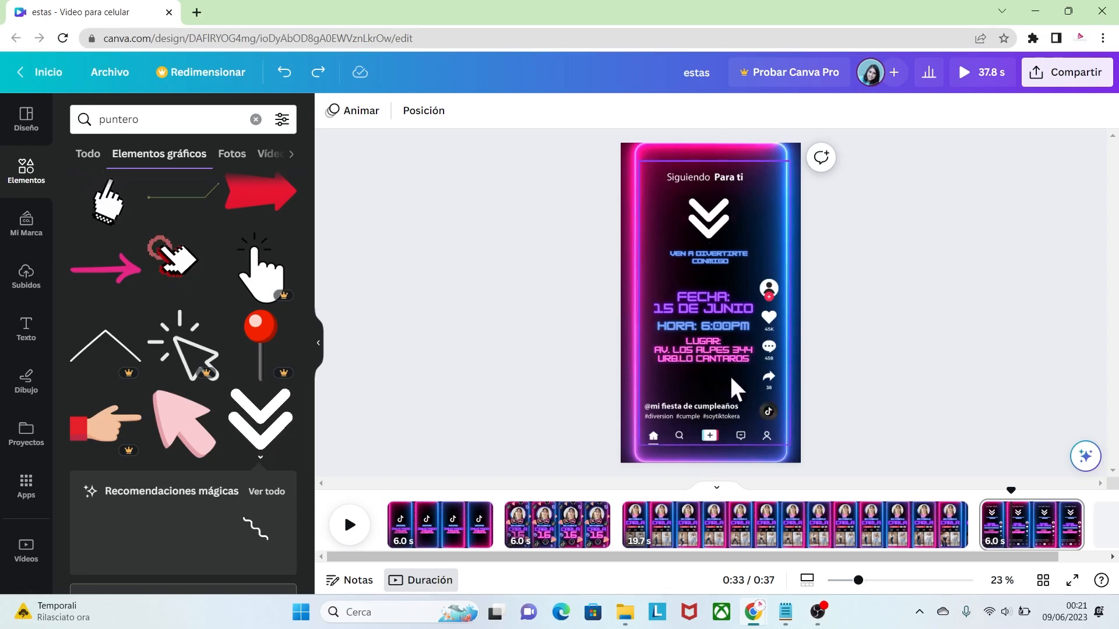
Step: Duplicate the fourth page and delete the TikTok interface overlay from the copy
left_click(1070, 510)
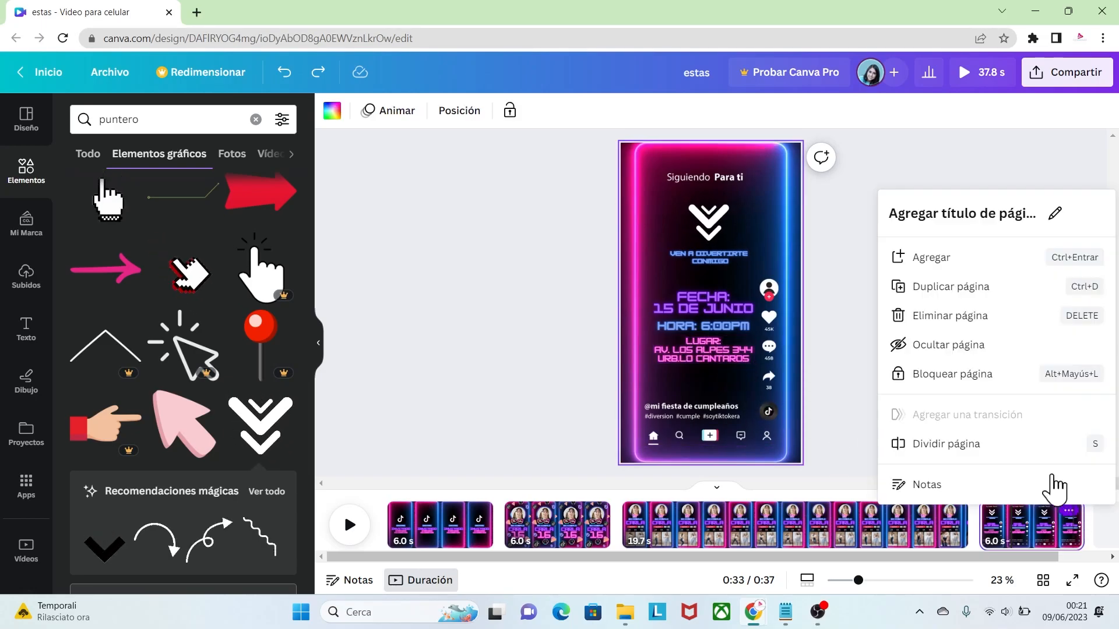
left_click(971, 291)
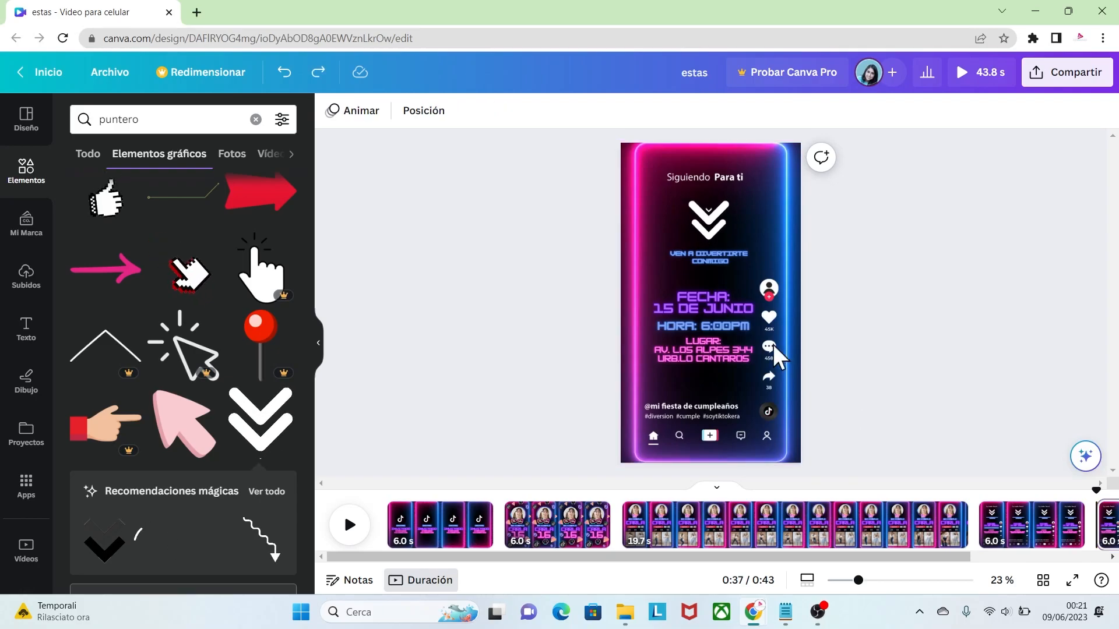
left_click(774, 326)
key("Delete")
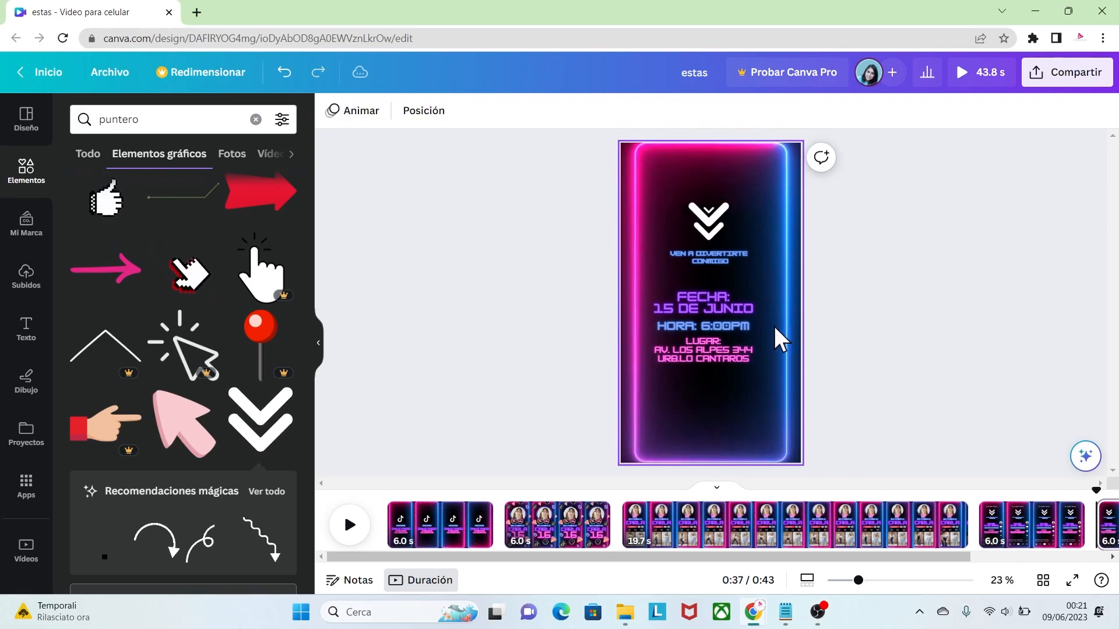
Step: Delete the "VEN A DIVERTIRTE CONMIGO" text and the arrow from the duplicated page, and reword the remaining texts as "¡TE ESPERO!" and "PARA DIVERTIRNOS"
left_click(713, 257)
key("Delete")
left_click(709, 236)
key("Delete")
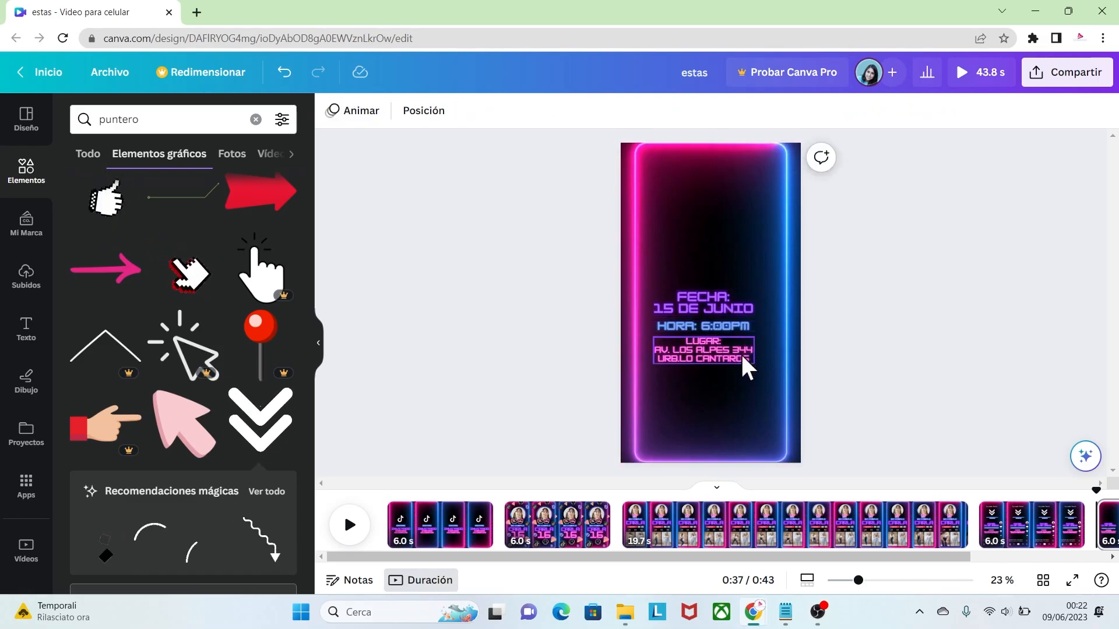
left_click(721, 299)
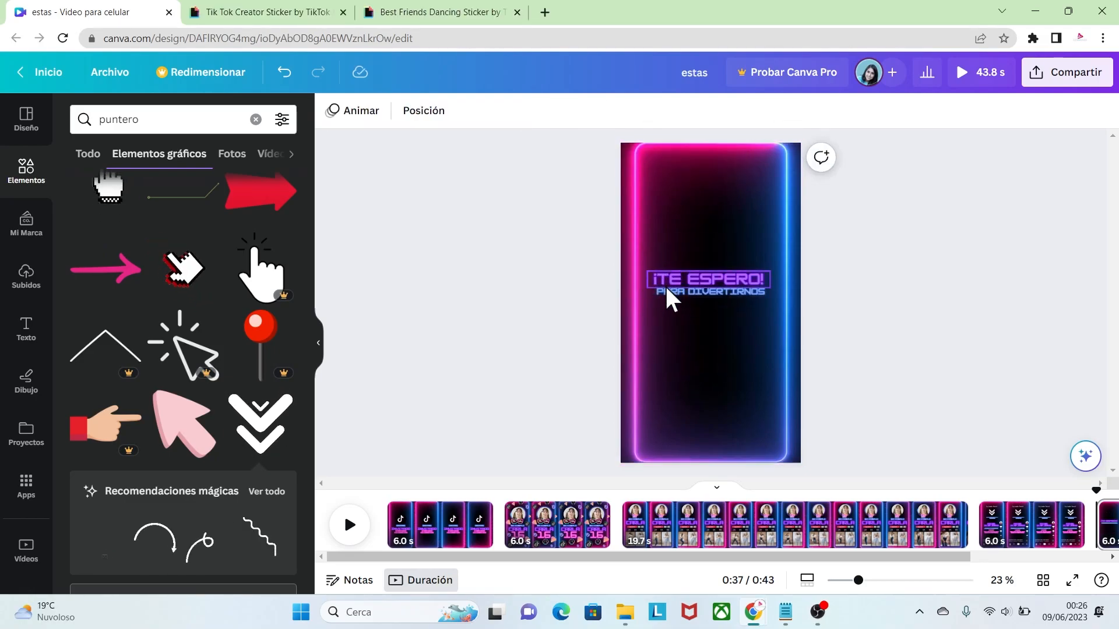
Step: Switch to GIPHY and review the "Tik Tok Creator" sticker, the "Best Friends Dancing" sticker and its related GIFs
left_click(278, 11)
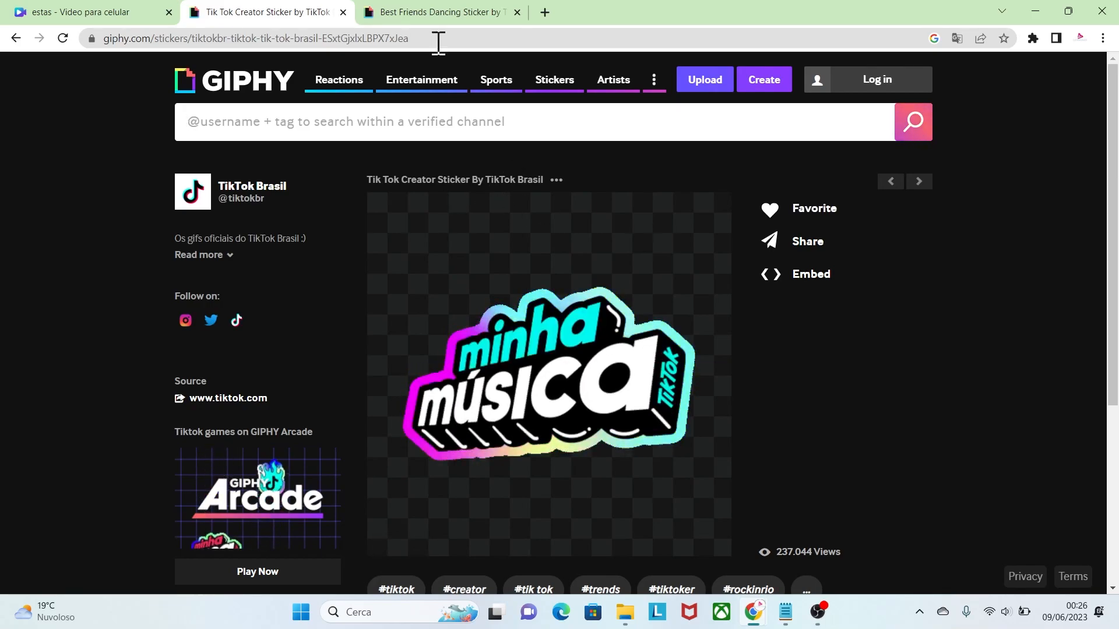
left_click(439, 9)
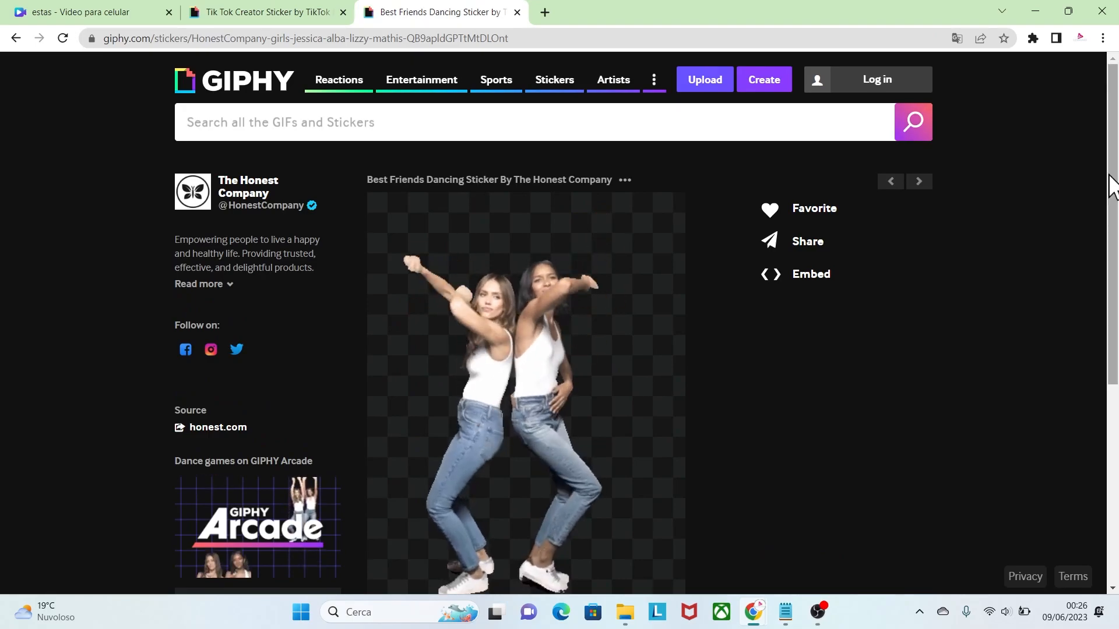
left_click_drag(1111, 187, 1094, 405)
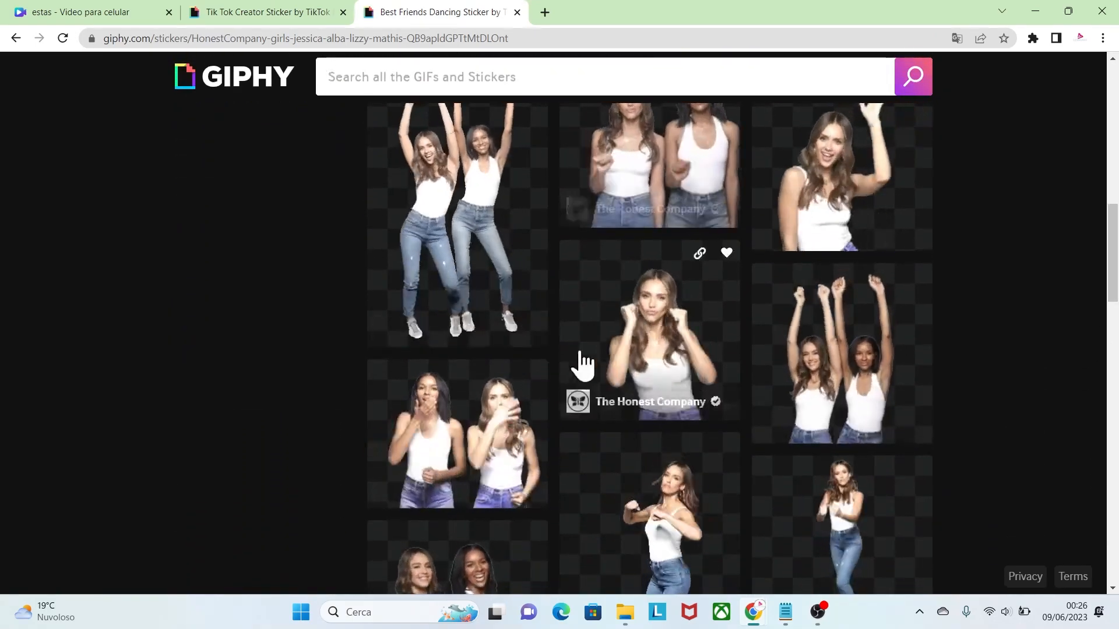
scroll(583, 262, "up", 3)
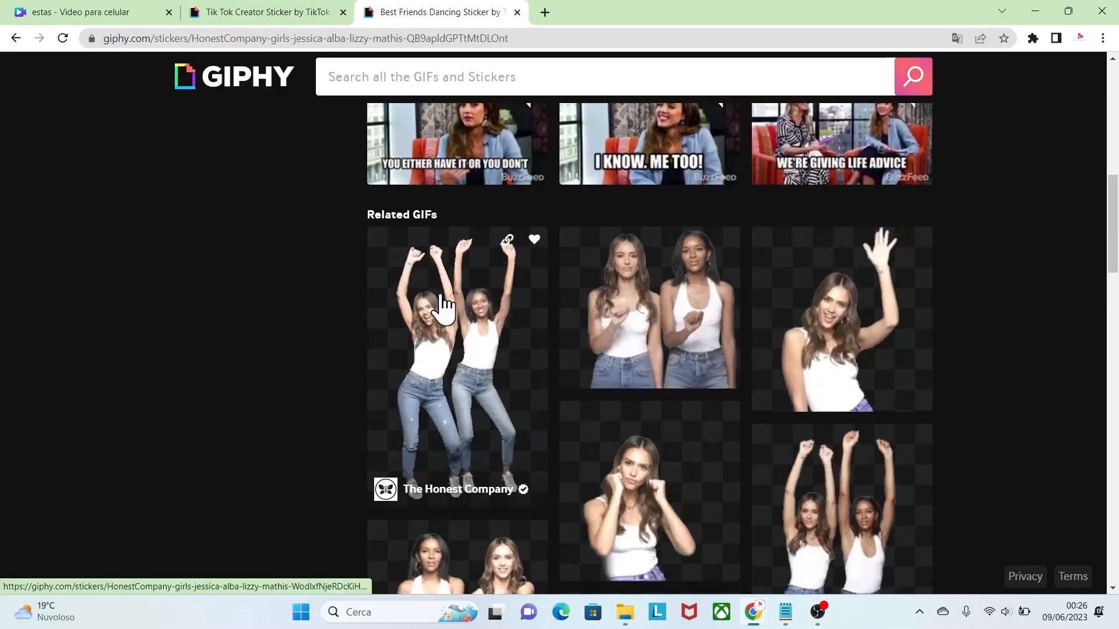
Step: Return to the Canva design, insert the uploaded "minha música" TikTok GIF on the fifth page and place it above "¡TE ESPERO!"
left_click(125, 12)
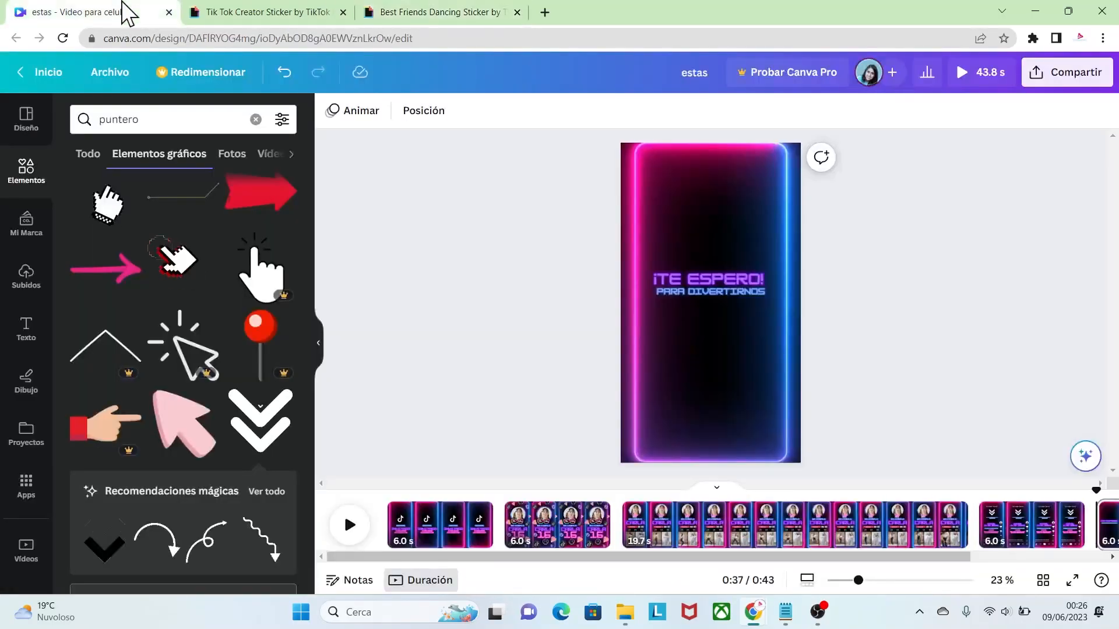
left_click(32, 284)
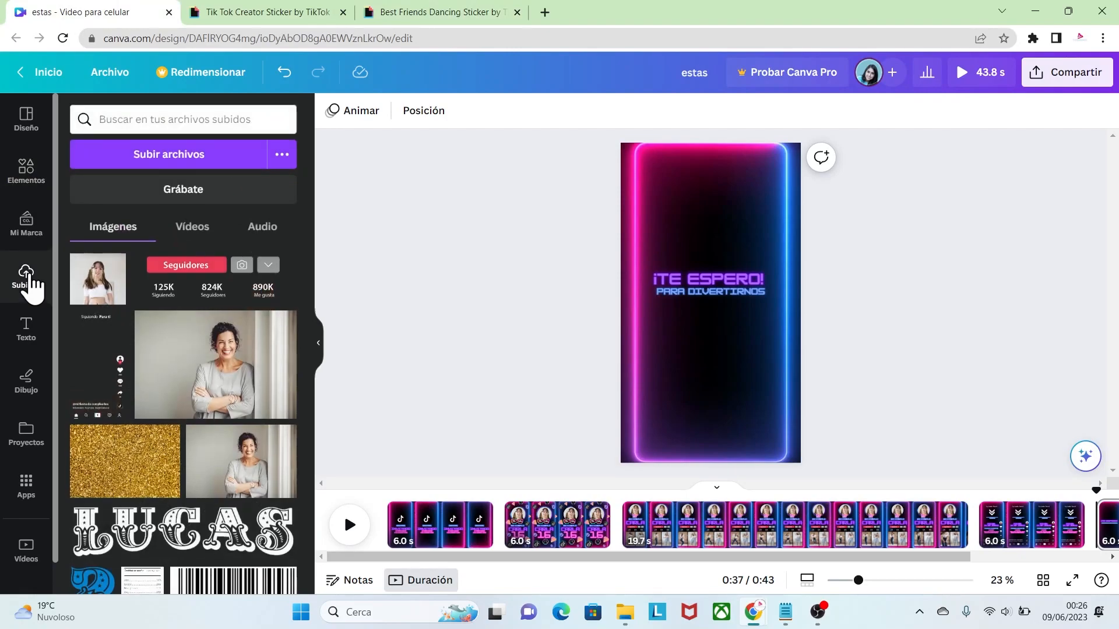
left_click(194, 230)
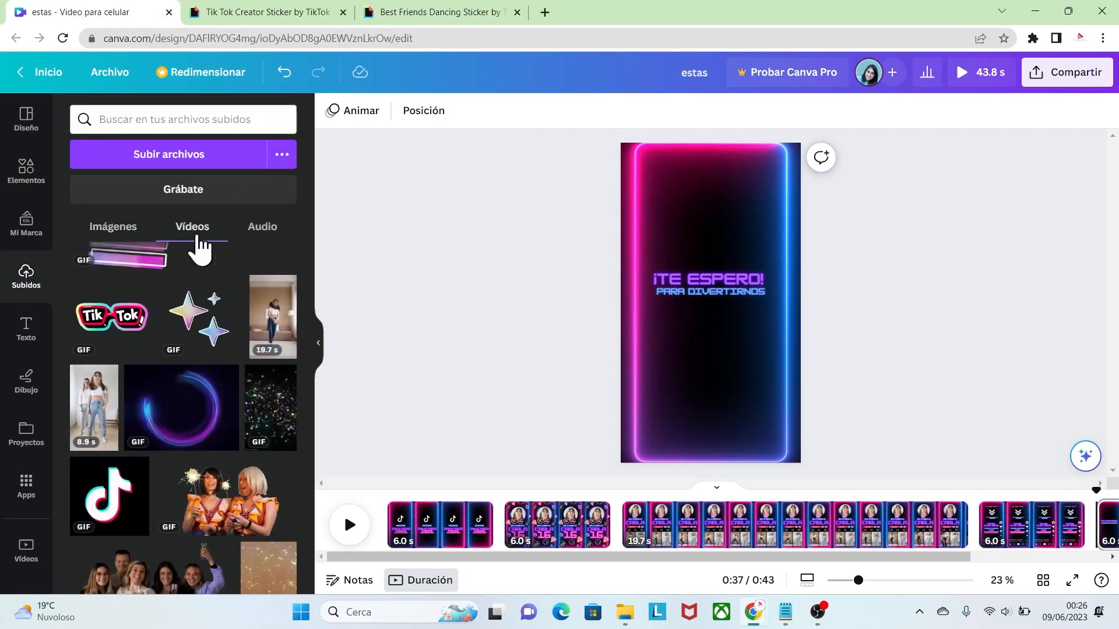
left_click_drag(304, 380, 320, 254)
left_click(273, 490)
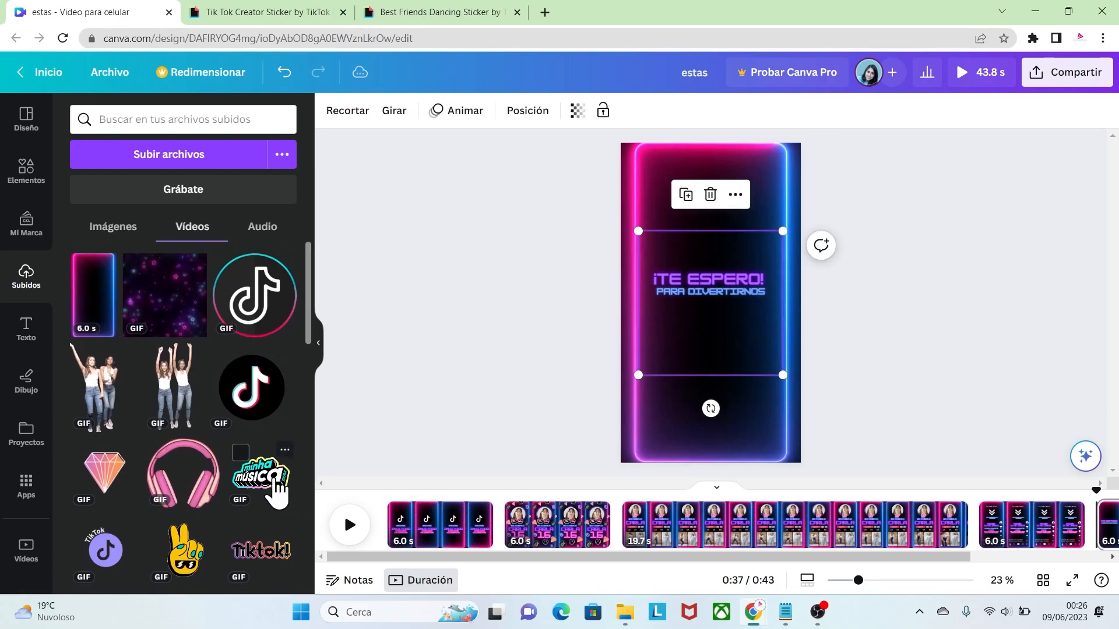
left_click_drag(715, 328, 718, 263)
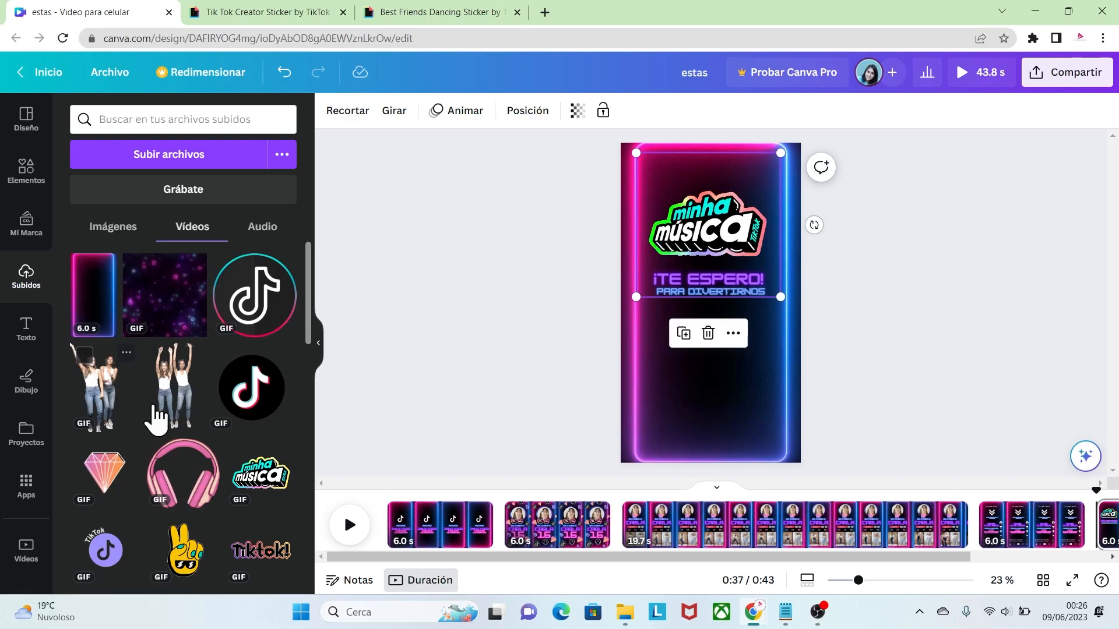
Step: Insert the two uploaded GIFs of dancing friends and place them side by side along the bottom of the fifth page
left_click(175, 393)
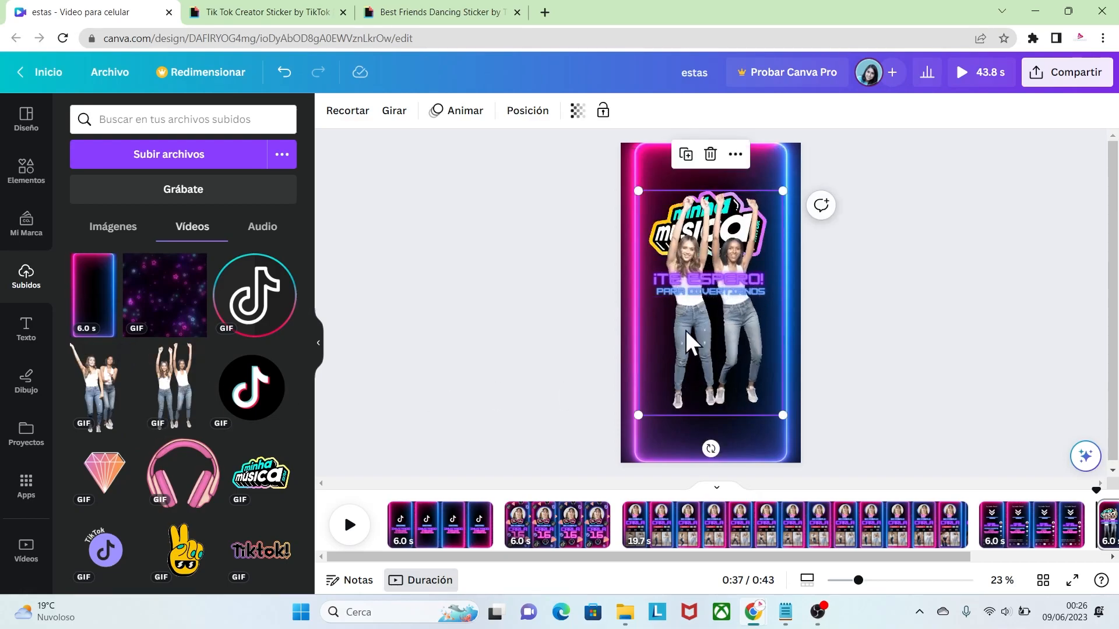
left_click_drag(711, 360, 723, 436)
left_click(98, 389)
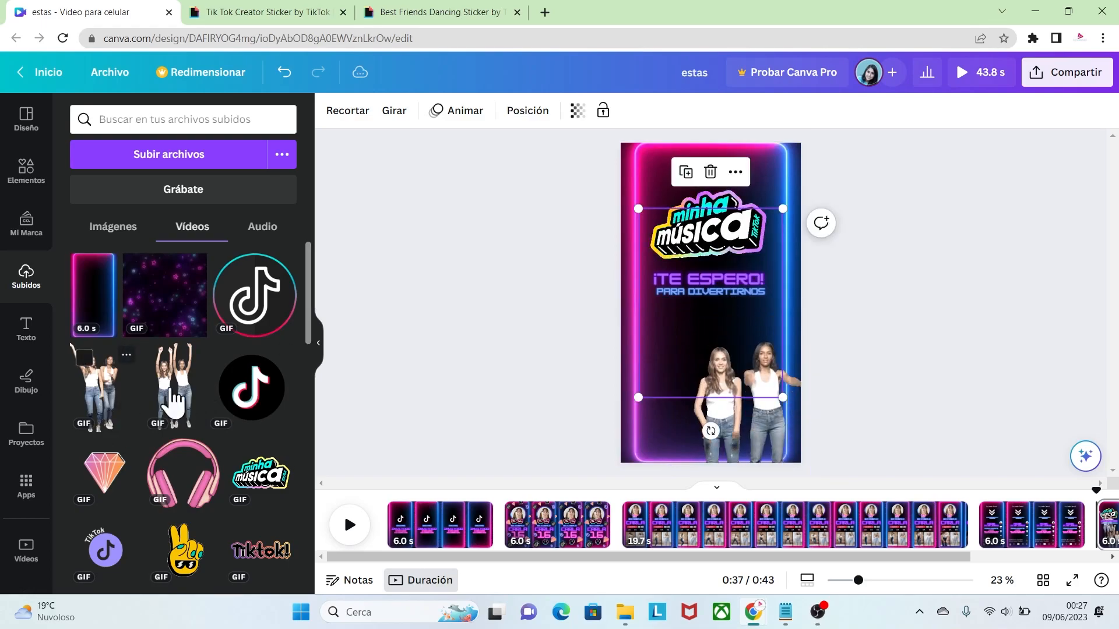
left_click_drag(706, 348, 680, 436)
left_click_drag(680, 435, 691, 414)
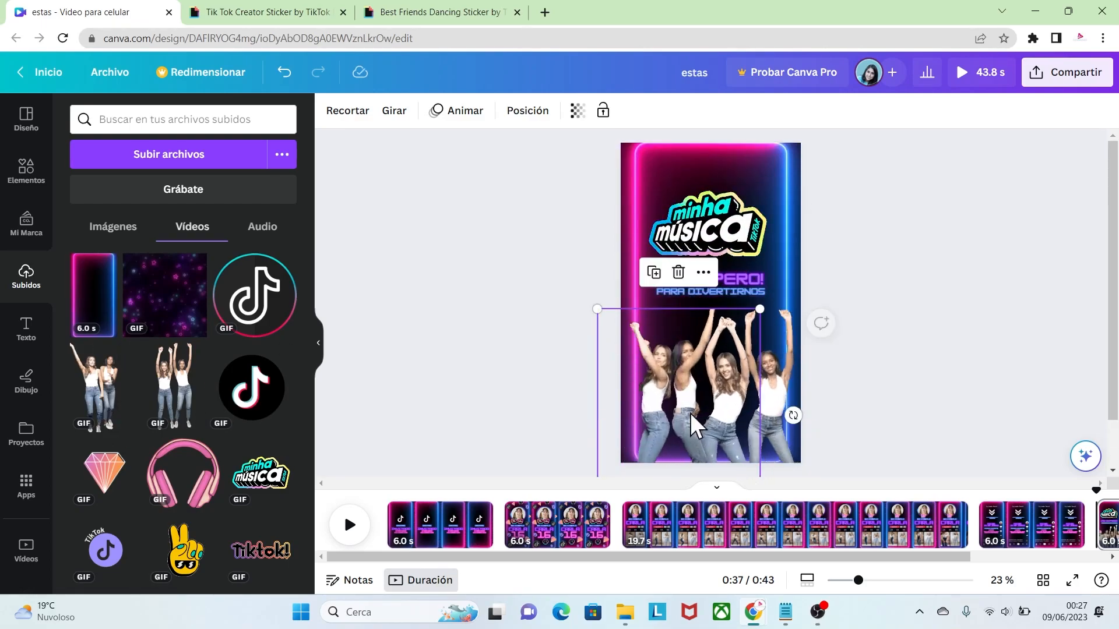
left_click(893, 361)
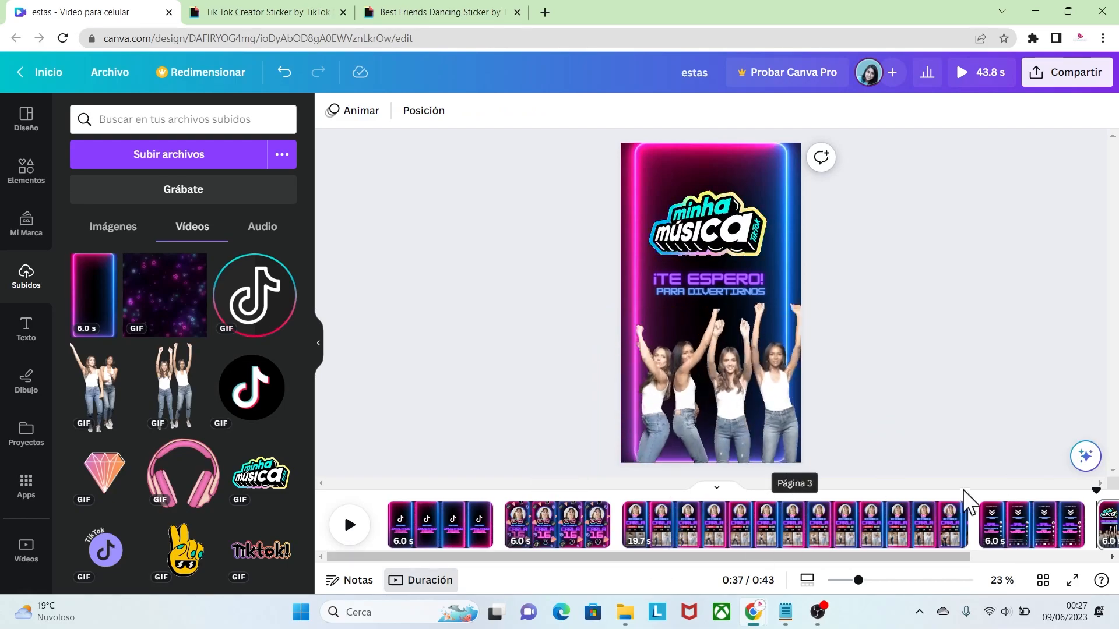
Step: Try the page animation combinations on the first page, apply Fiesta and play it back
left_click(434, 524)
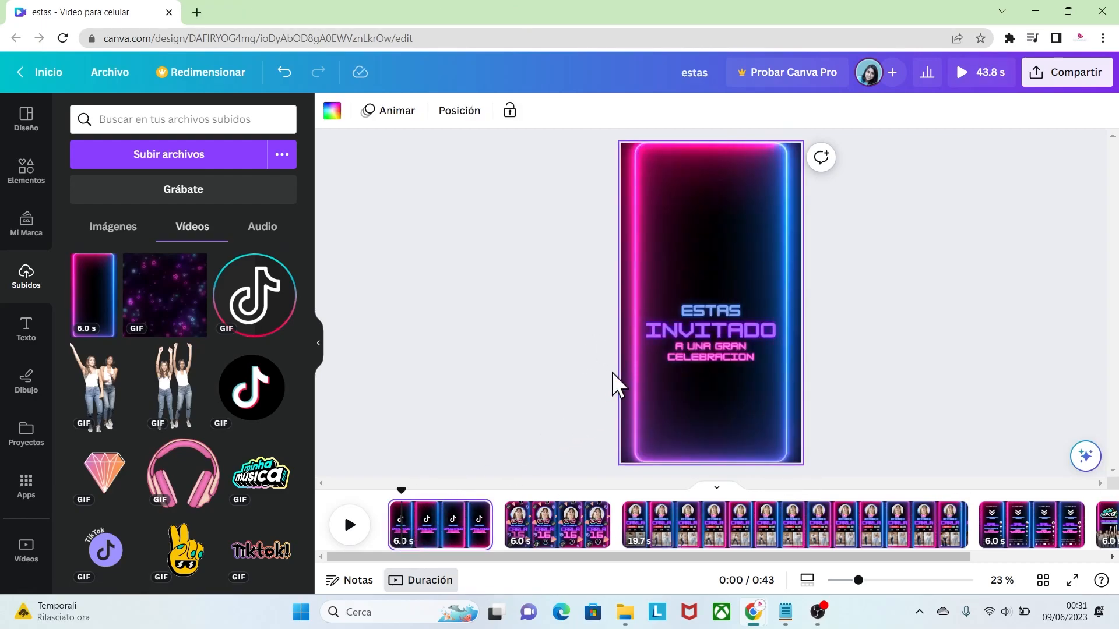
left_click(384, 116)
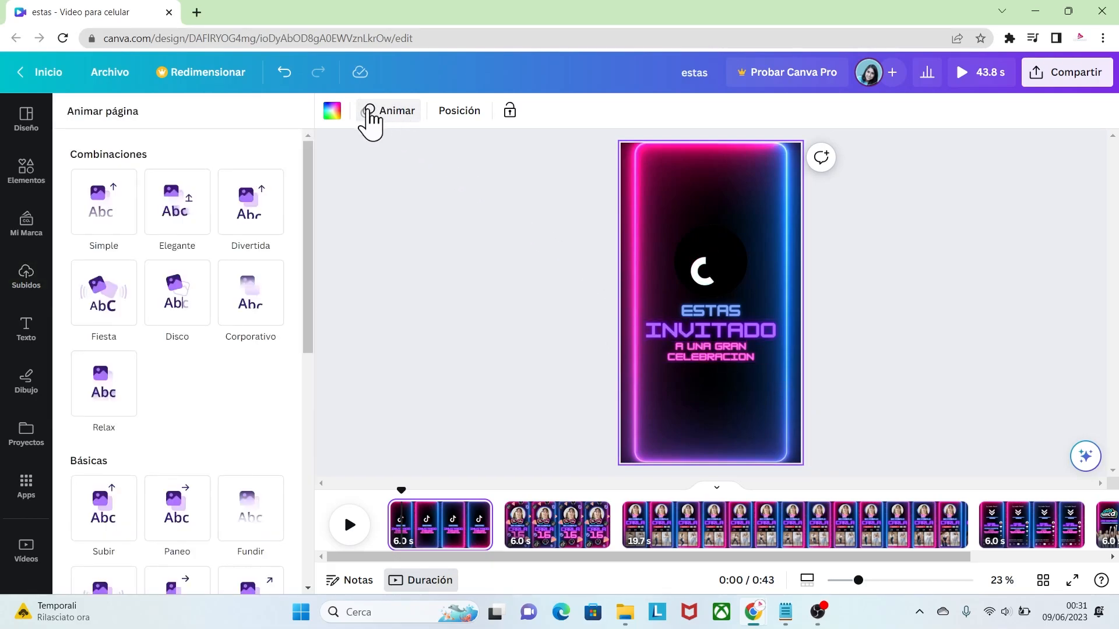
left_click(108, 209)
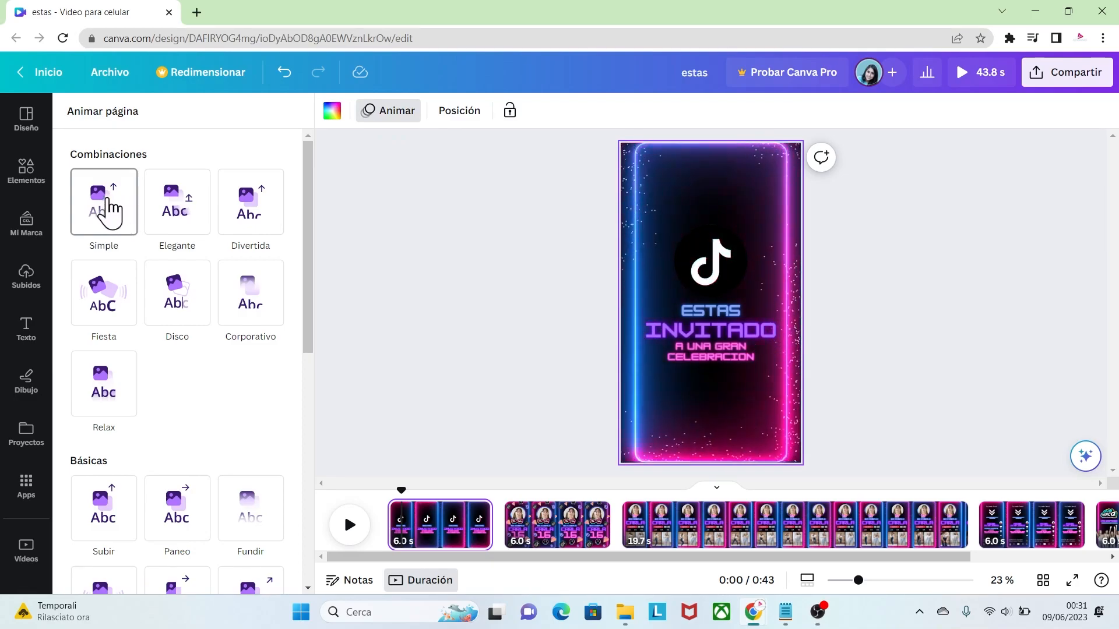
left_click(180, 210)
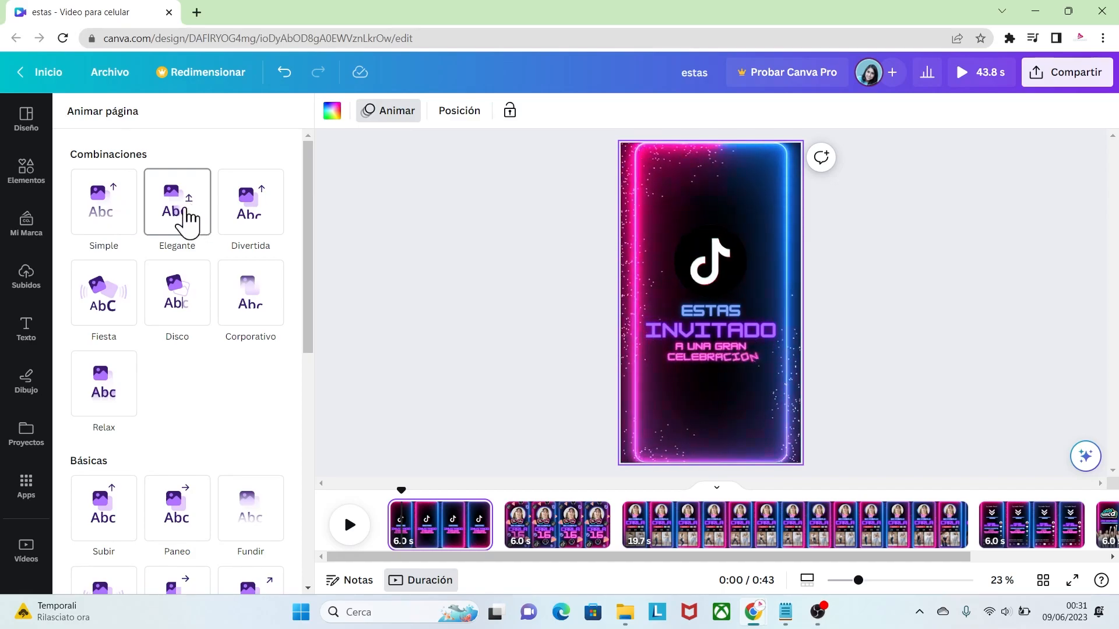
left_click(257, 223)
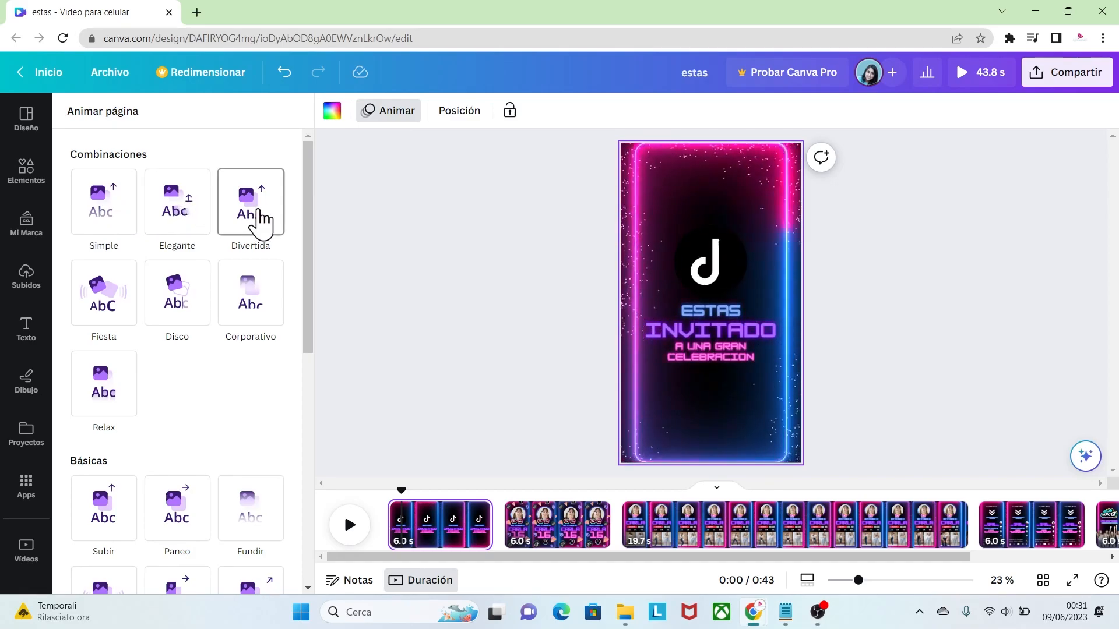
left_click(115, 305)
left_click(116, 305)
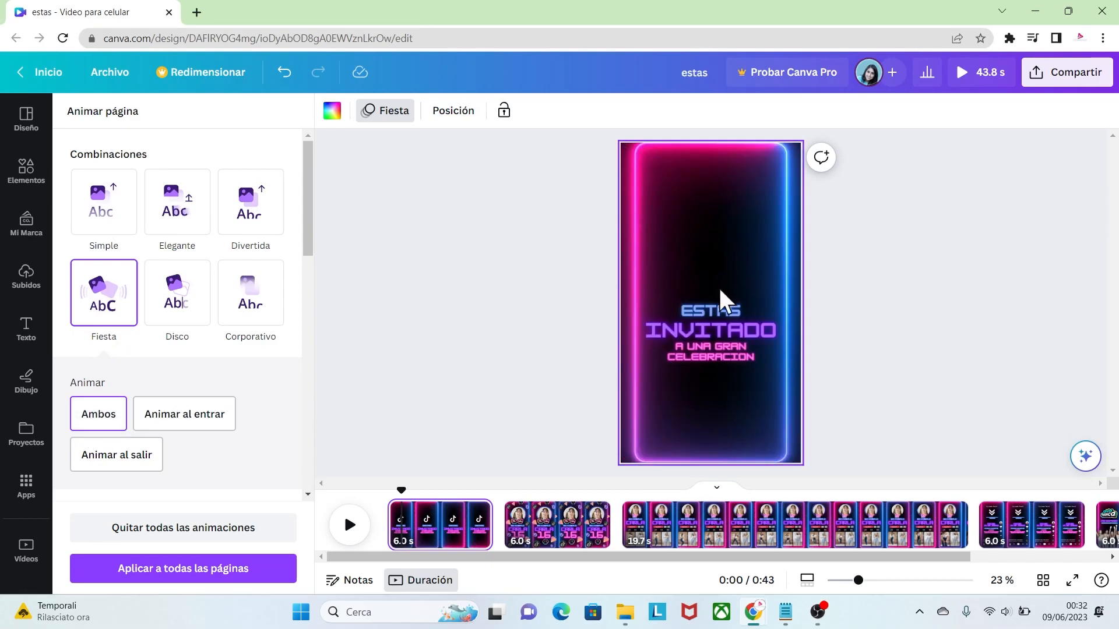
left_click(350, 527)
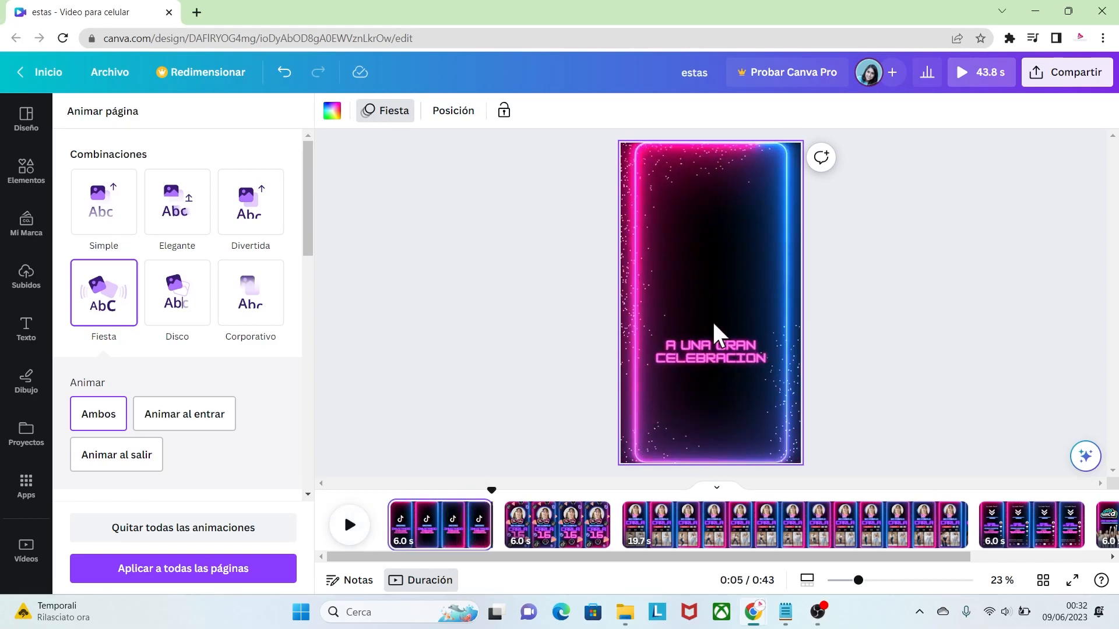
left_click_drag(488, 492, 417, 482)
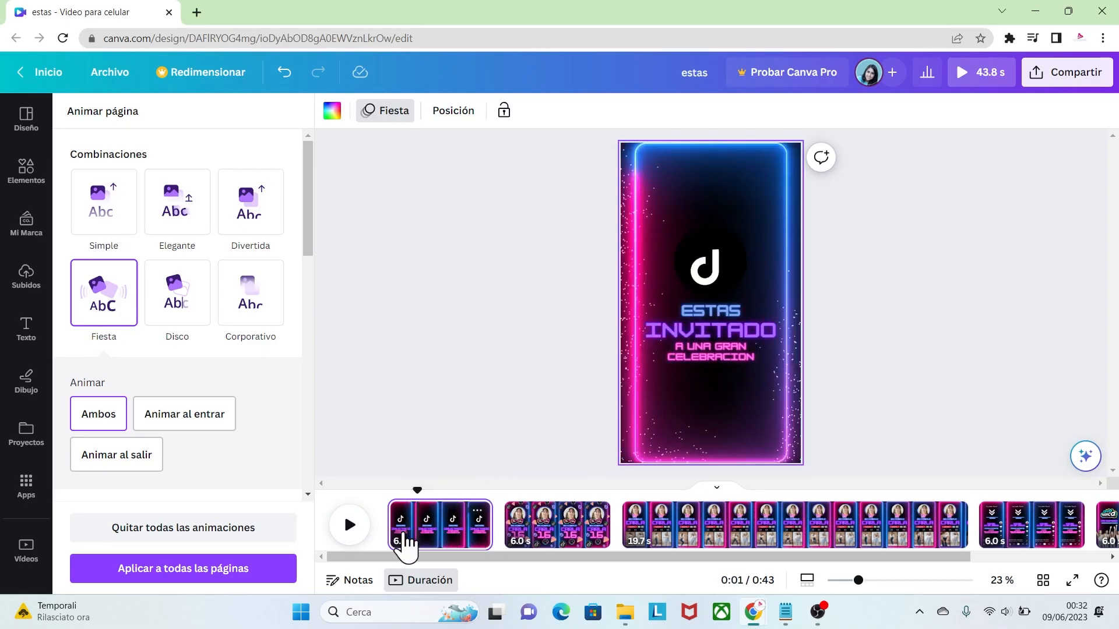
Step: Set the first page's duration to 5.0 seconds and play back the video
left_click(402, 542)
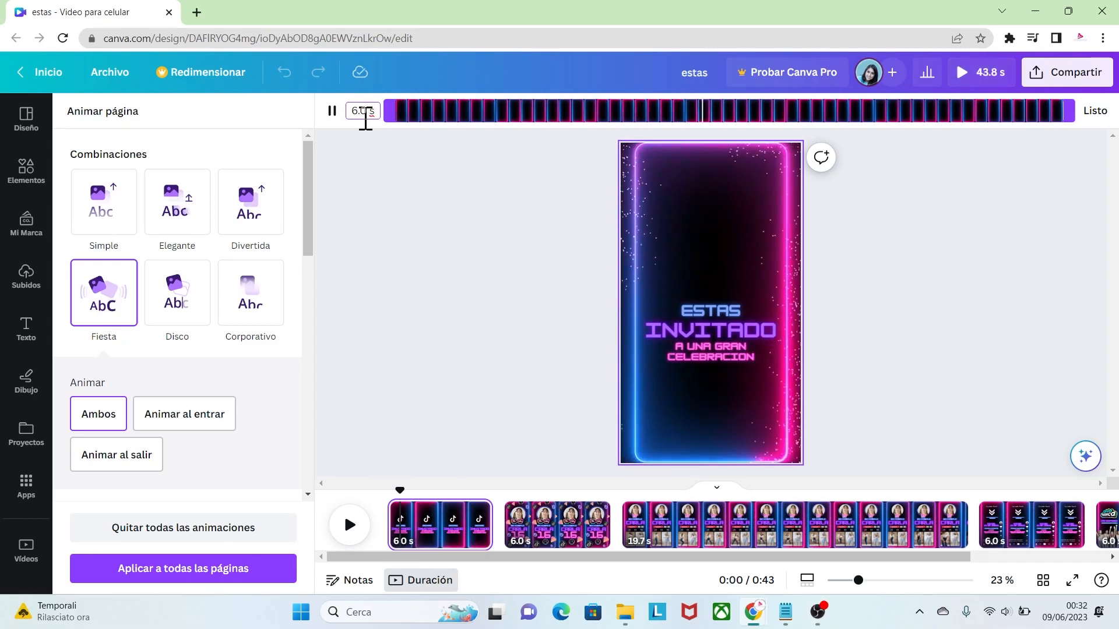
type("5")
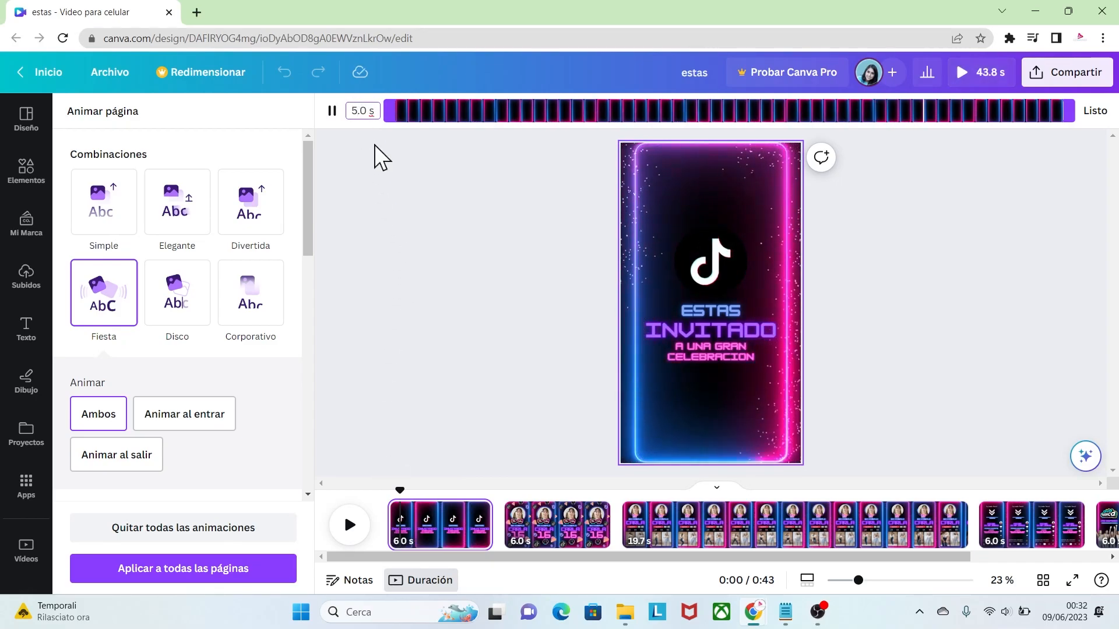
key("Return")
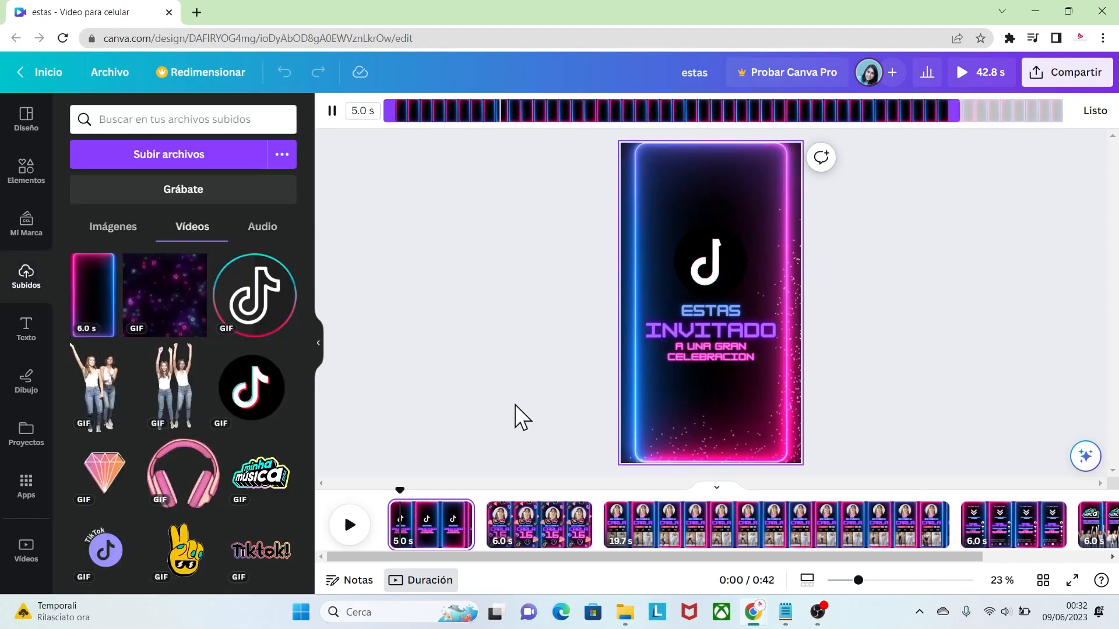
left_click(349, 527)
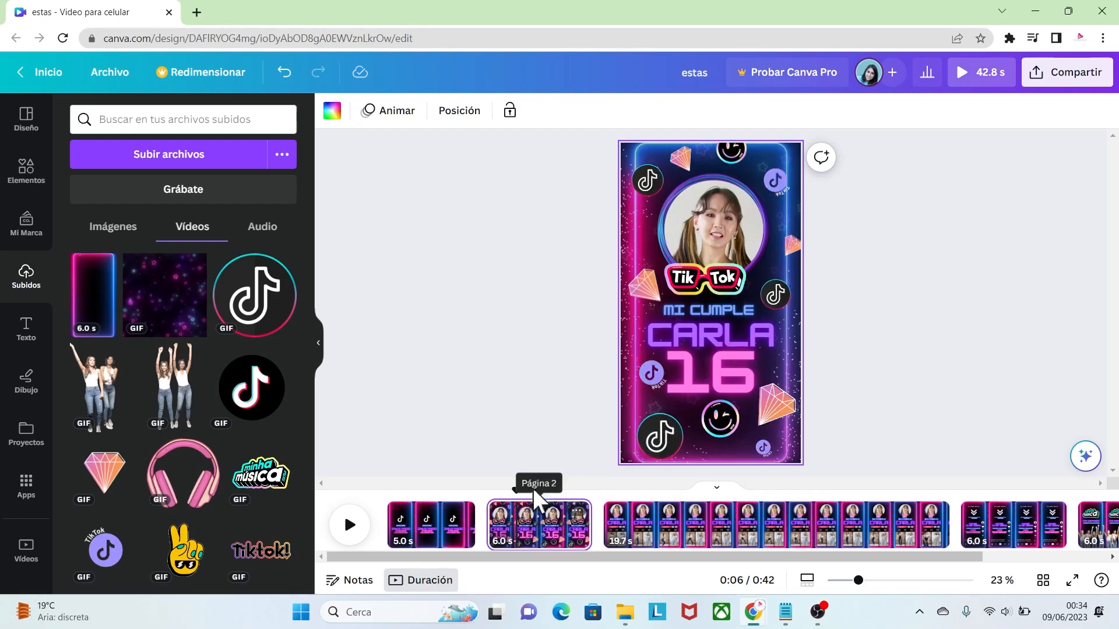
Step: Apply the Divertida page animation to the second page, set to Ambos for both entering and leaving
left_click(397, 118)
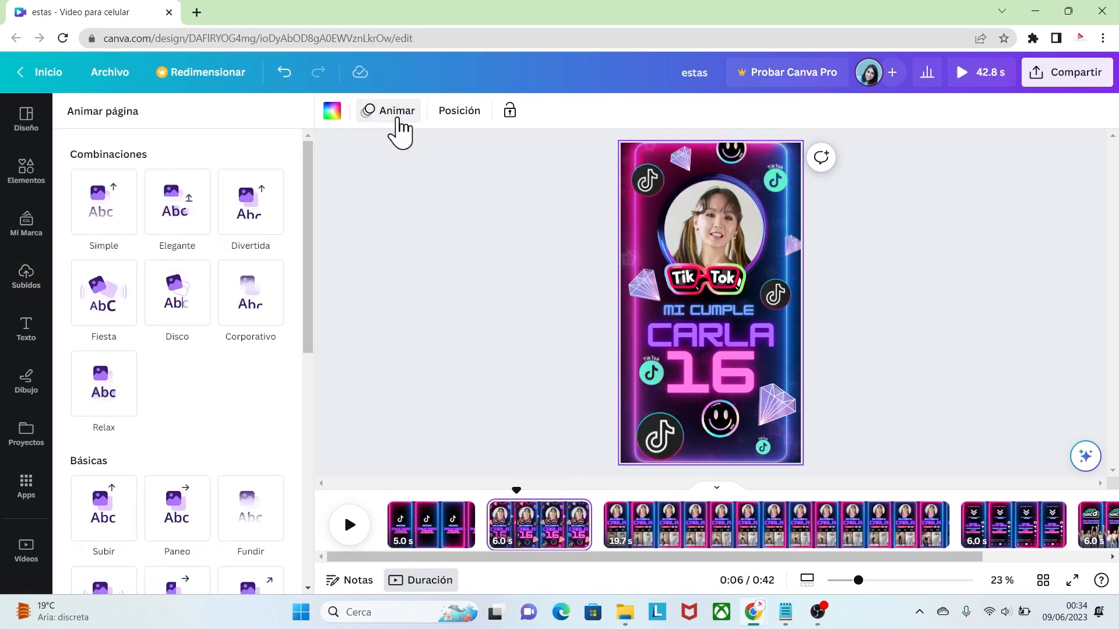
left_click(264, 226)
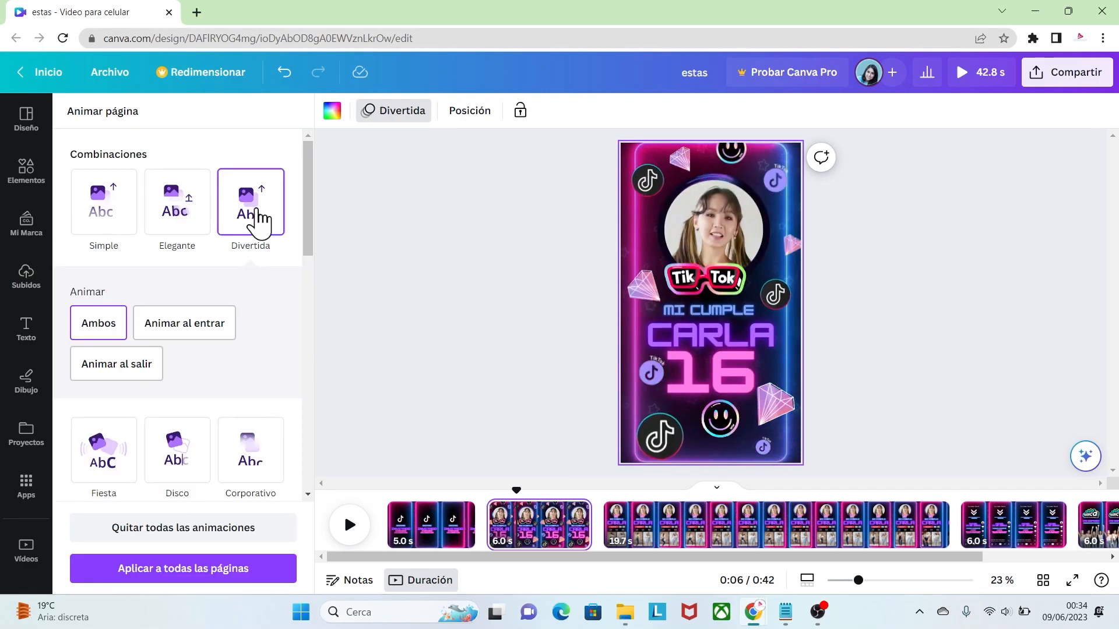
left_click(115, 327)
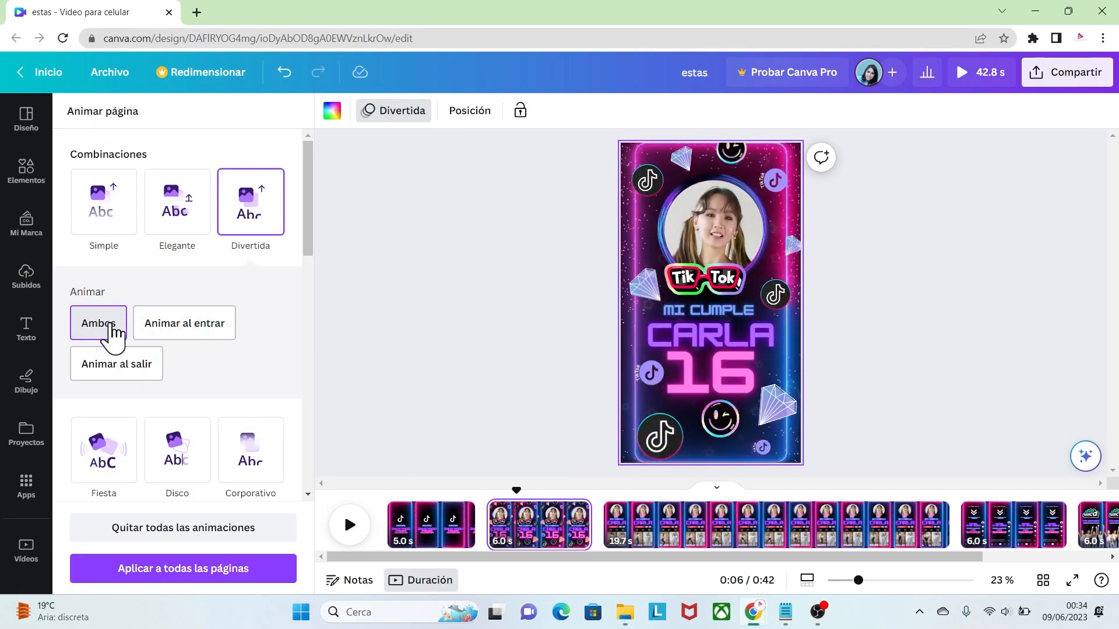
Step: Set the second page's duration to 5.5 seconds and play back the video from that page
left_click(502, 543)
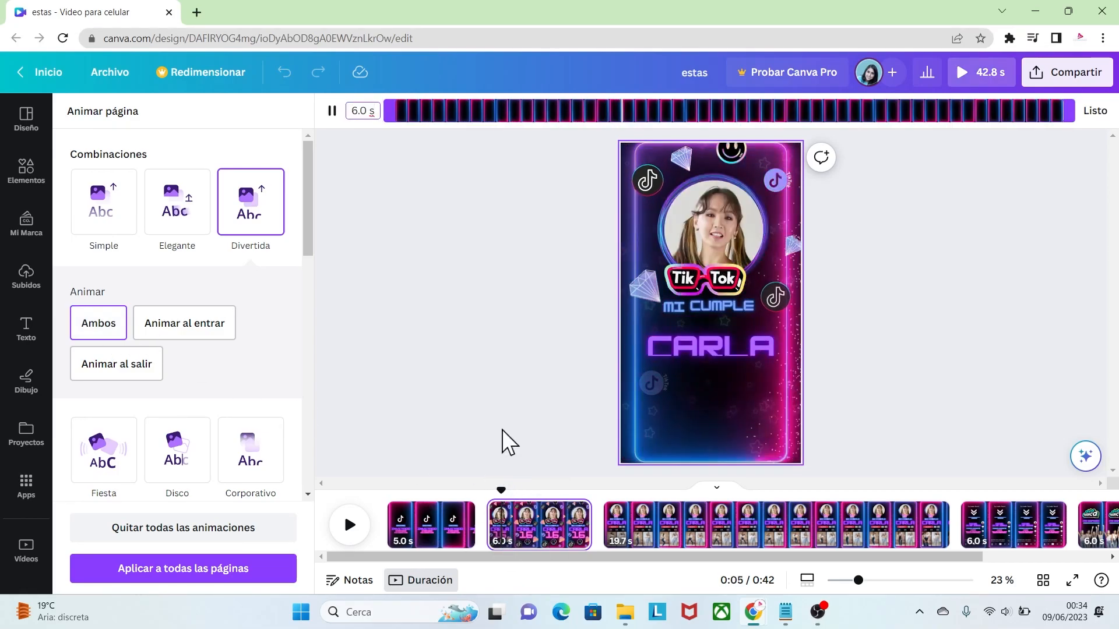
key("BackSpace")
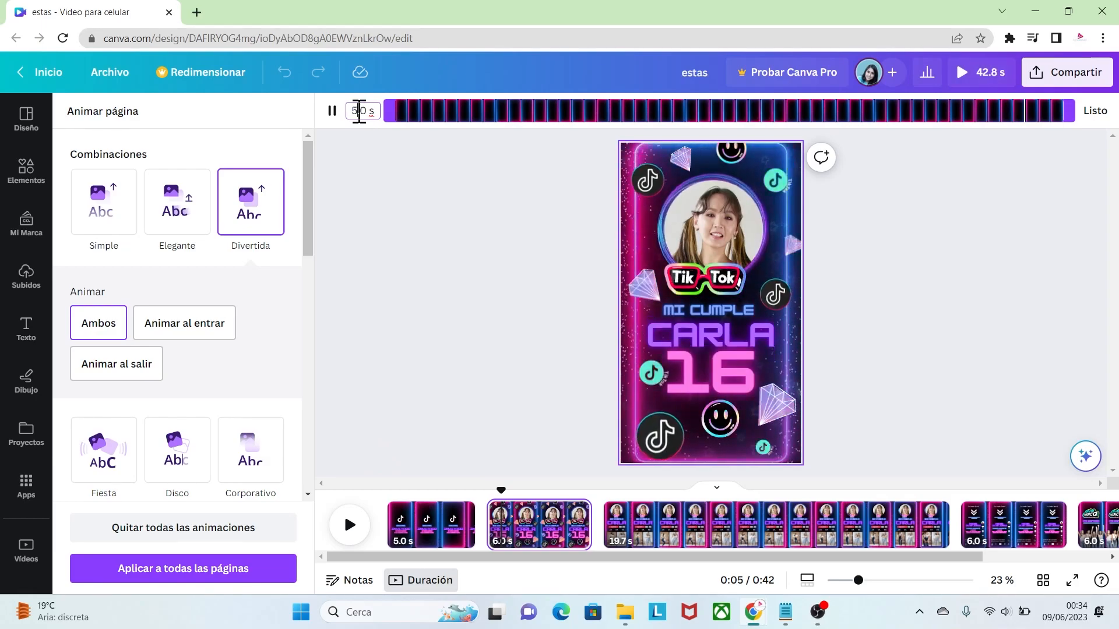
type("5")
left_click(367, 112)
key("BackSpace")
type("5")
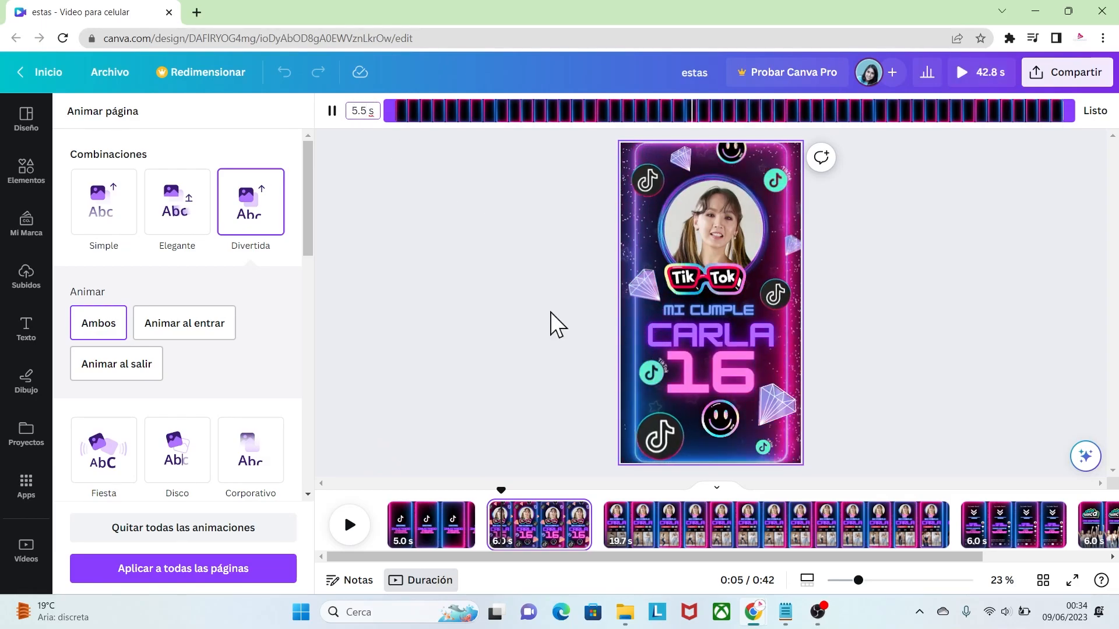
left_click(550, 312)
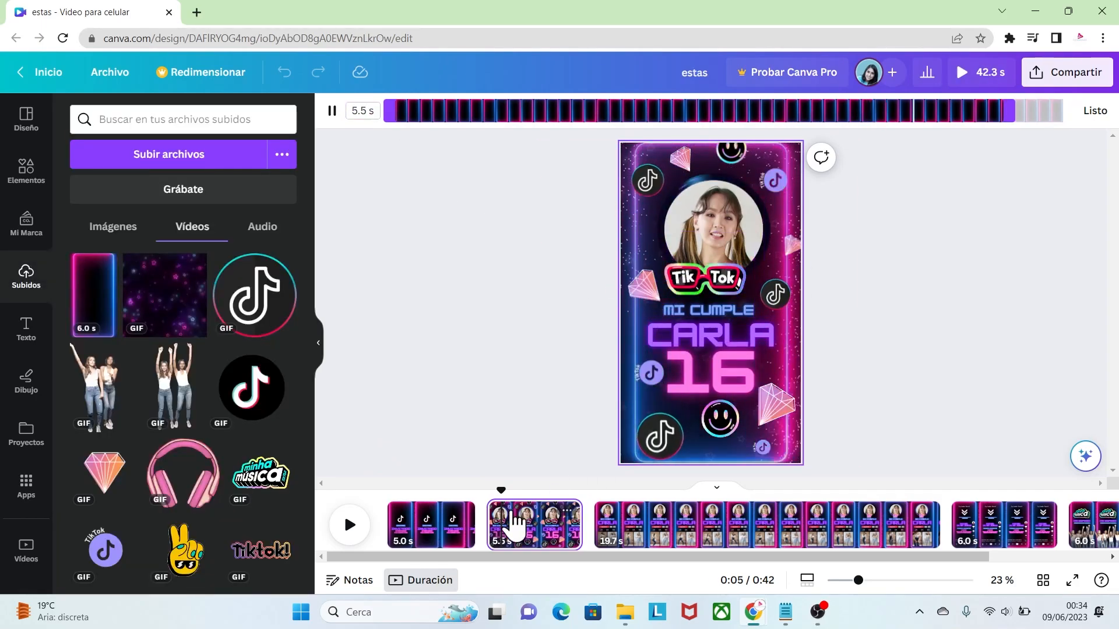
left_click(351, 526)
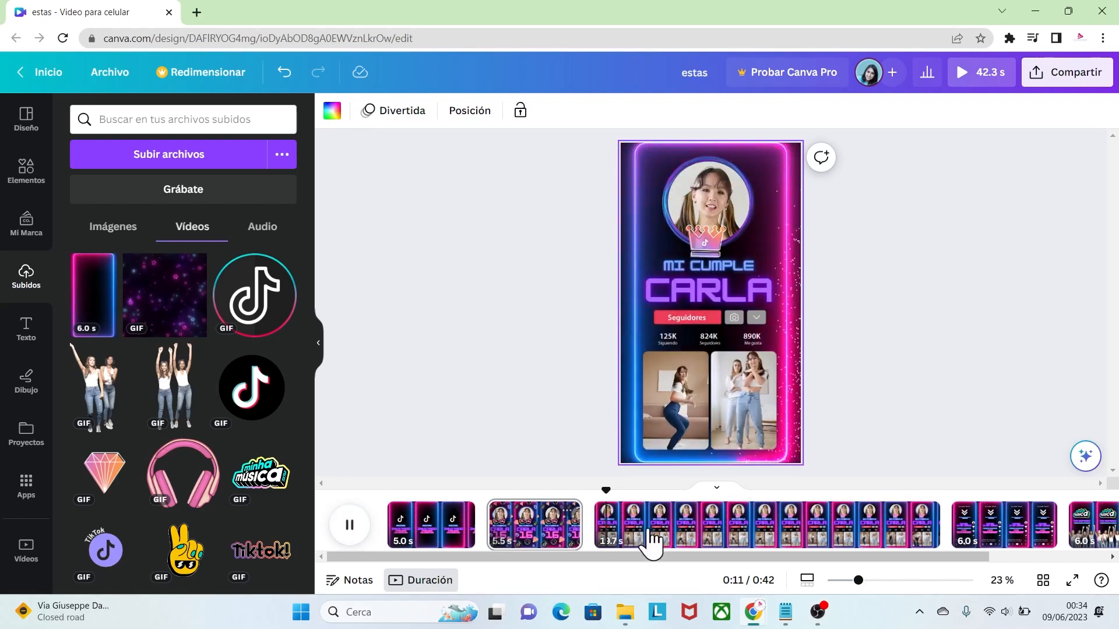
Step: Select the third page and apply the basic Pop page animation to it
left_click(671, 528)
left_click(673, 528)
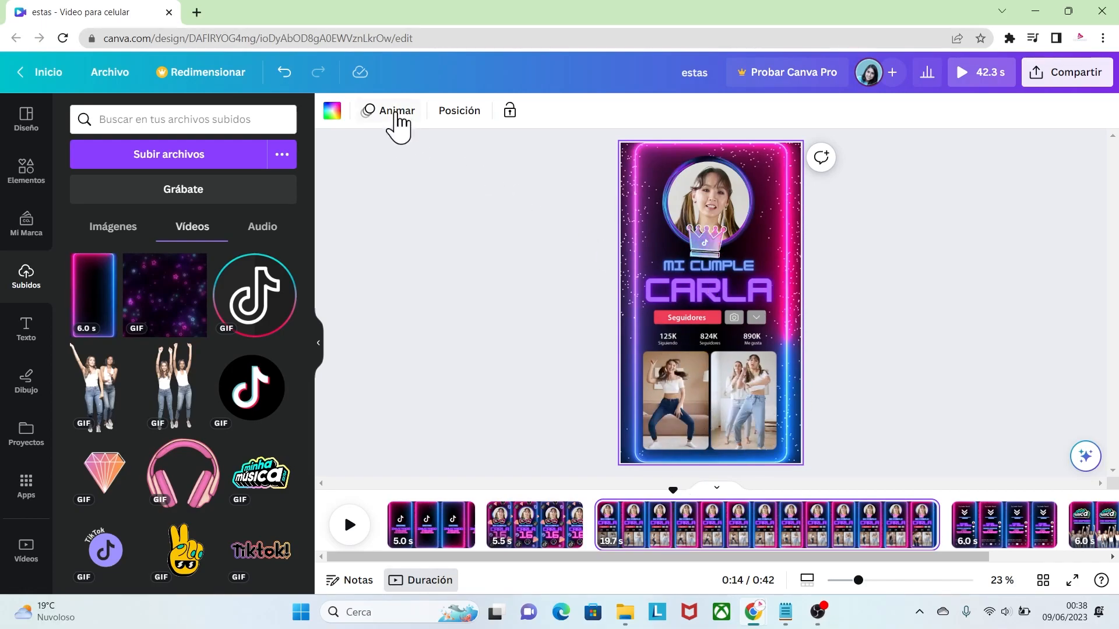
left_click(396, 112)
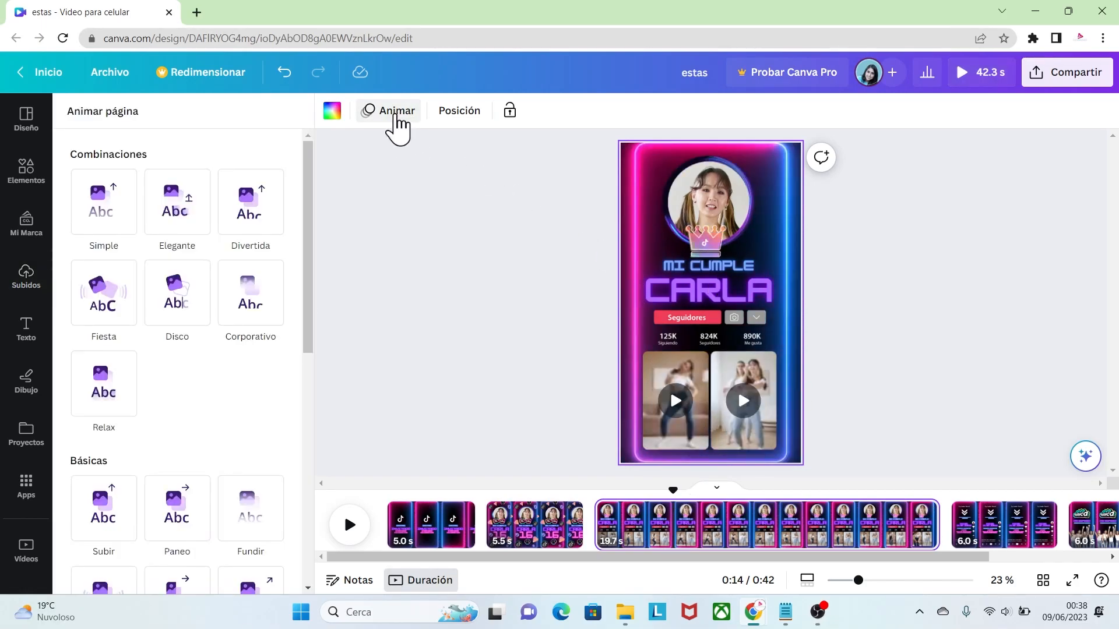
left_click_drag(309, 201, 309, 281)
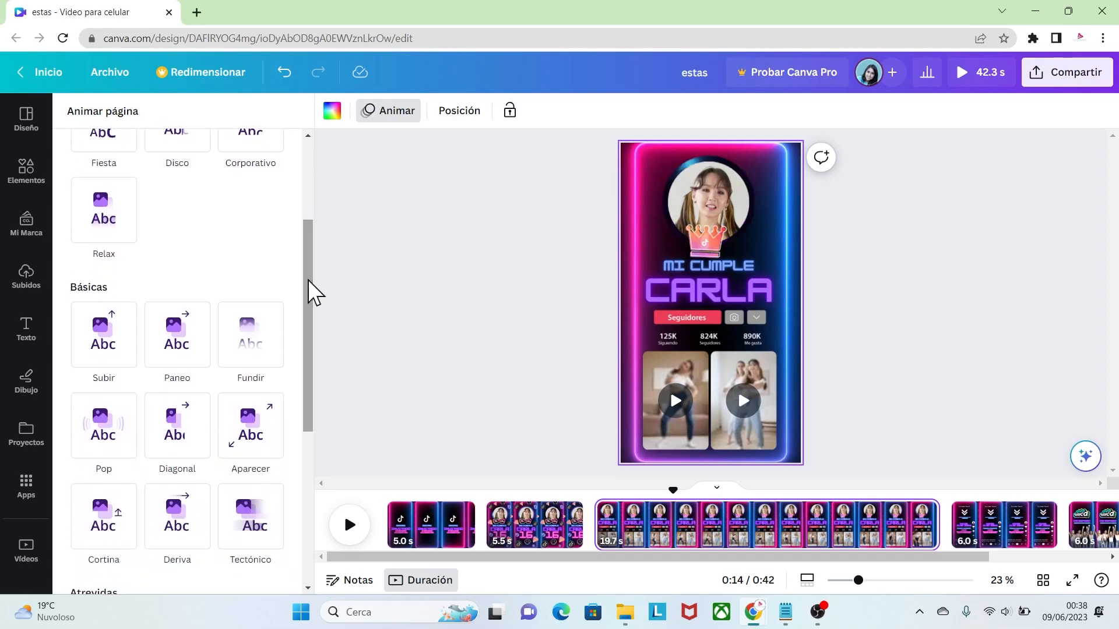
left_click(95, 434)
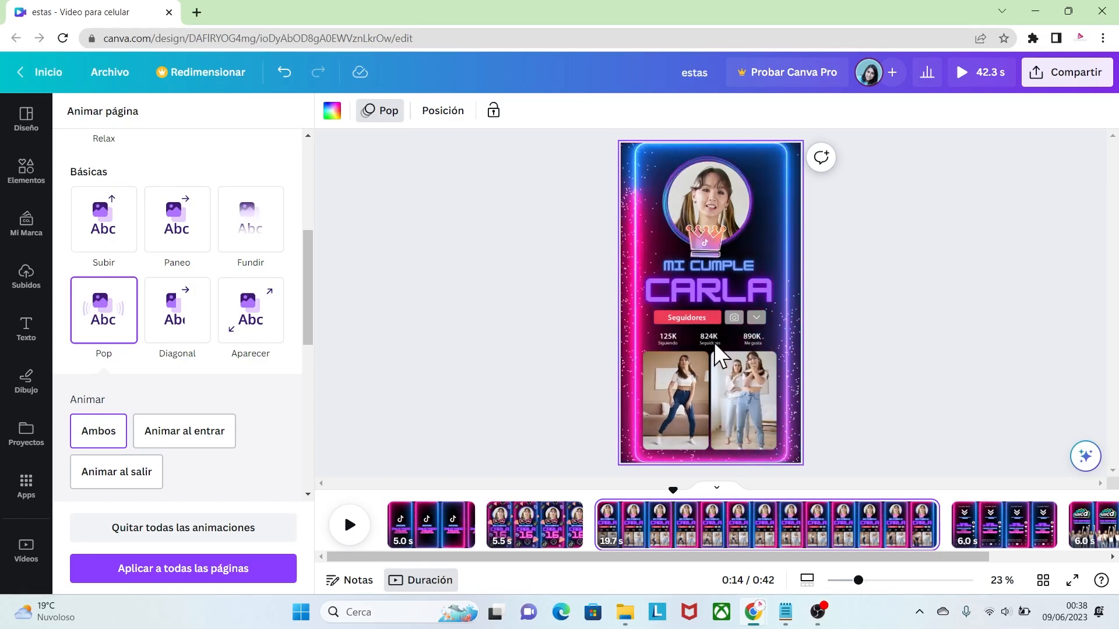
Step: Shorten the third page's duration to 8.9 seconds
left_click(611, 542)
left_click(611, 540)
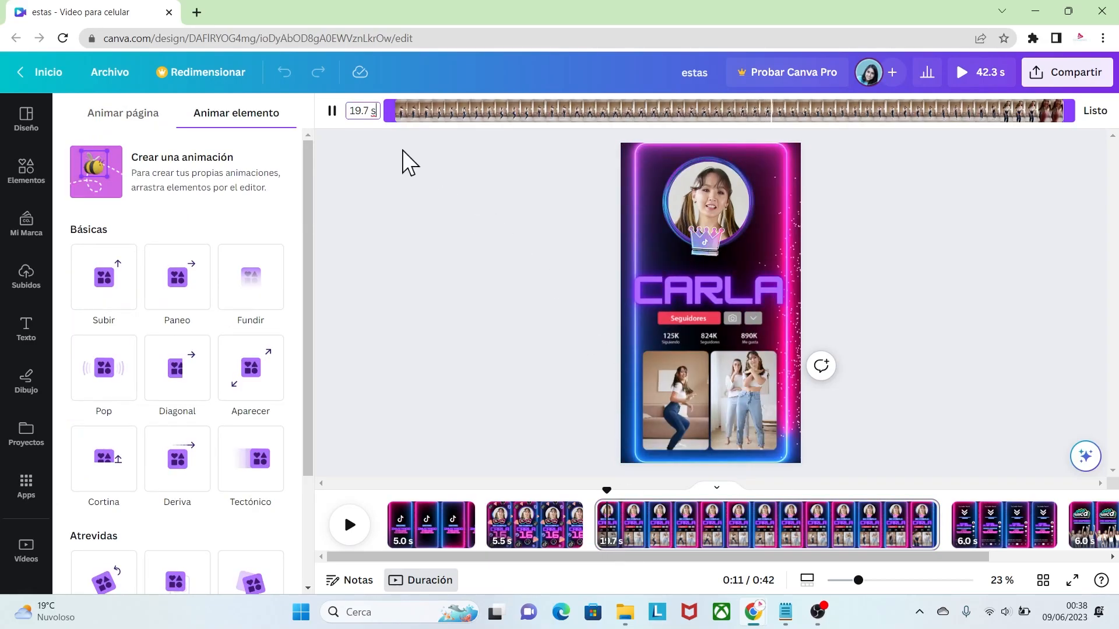
left_click_drag(368, 113, 350, 116)
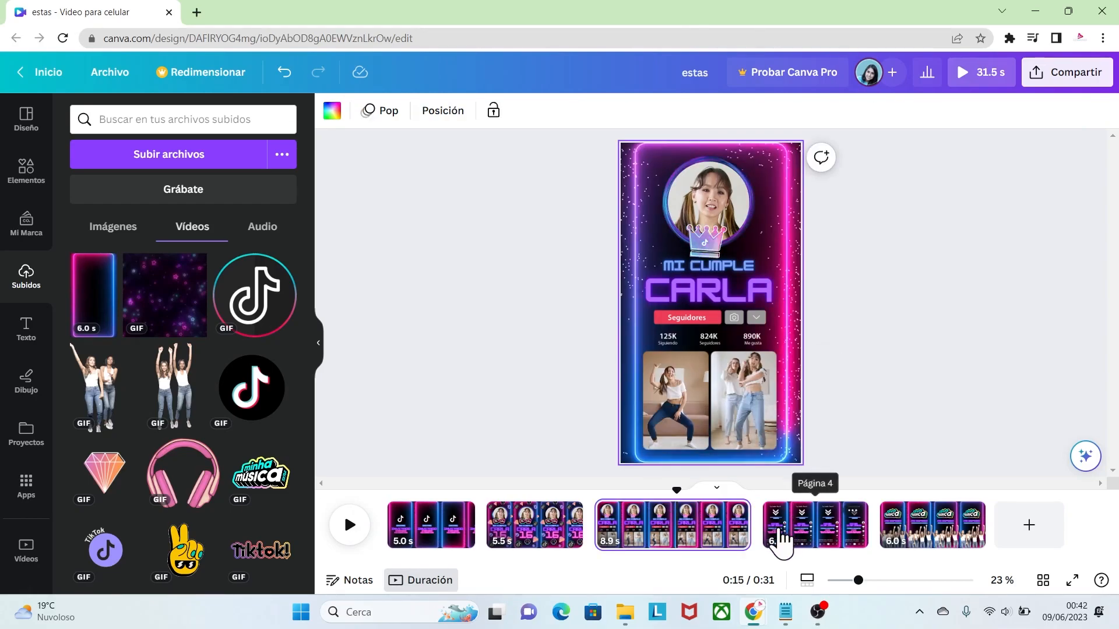
Step: Apply the Corporativo animation to the fourth page, only on entering (Animar al entrar), and play it back
left_click(781, 539)
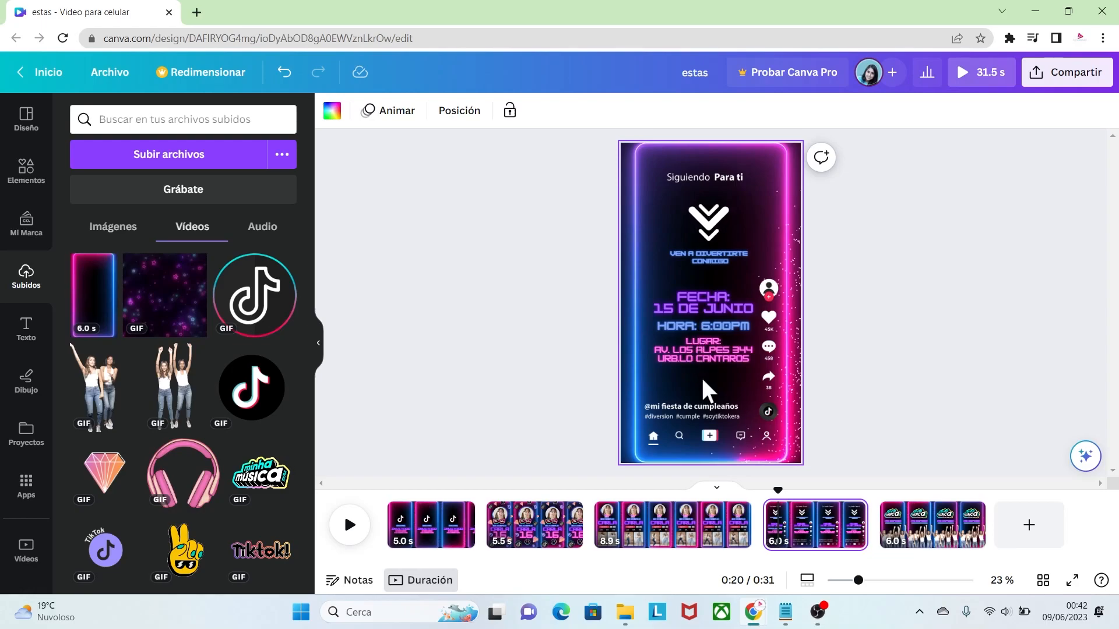
left_click(390, 111)
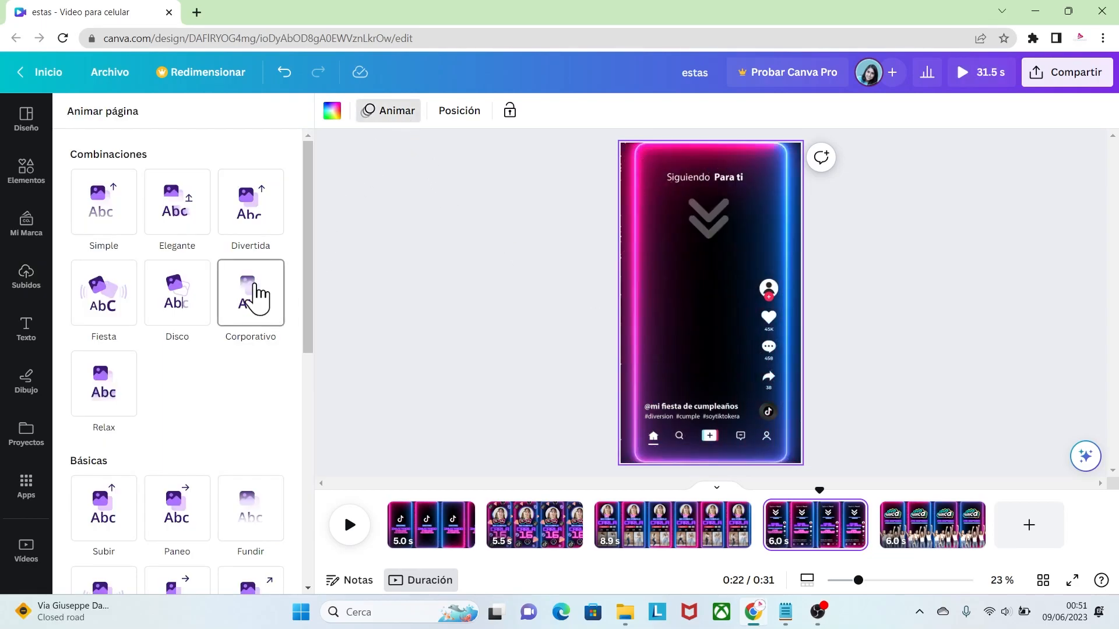
left_click(254, 287)
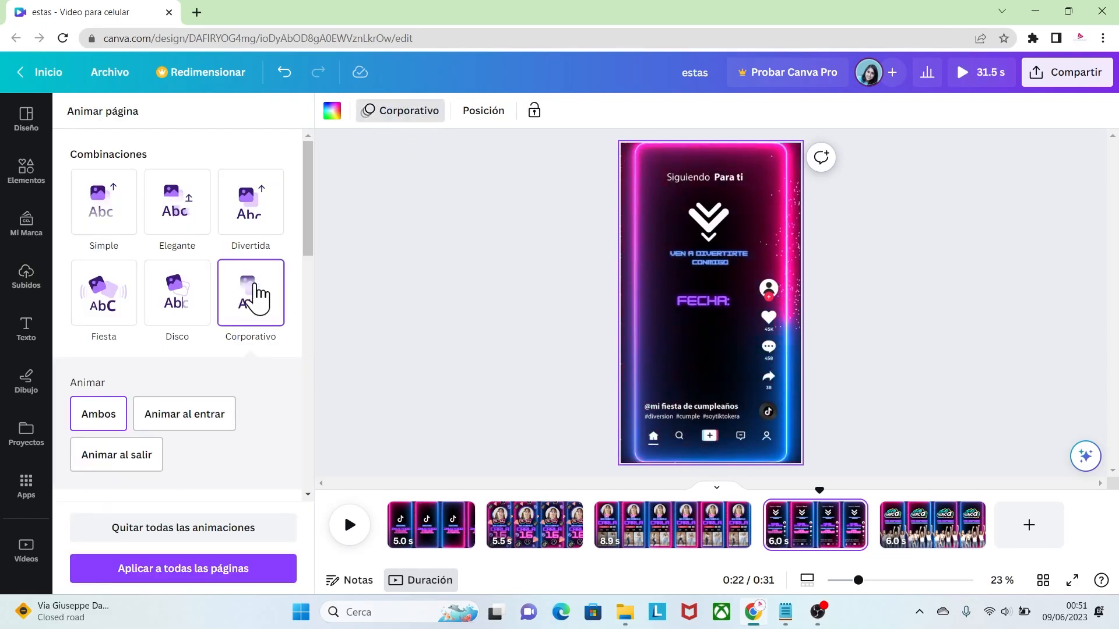
left_click(189, 432)
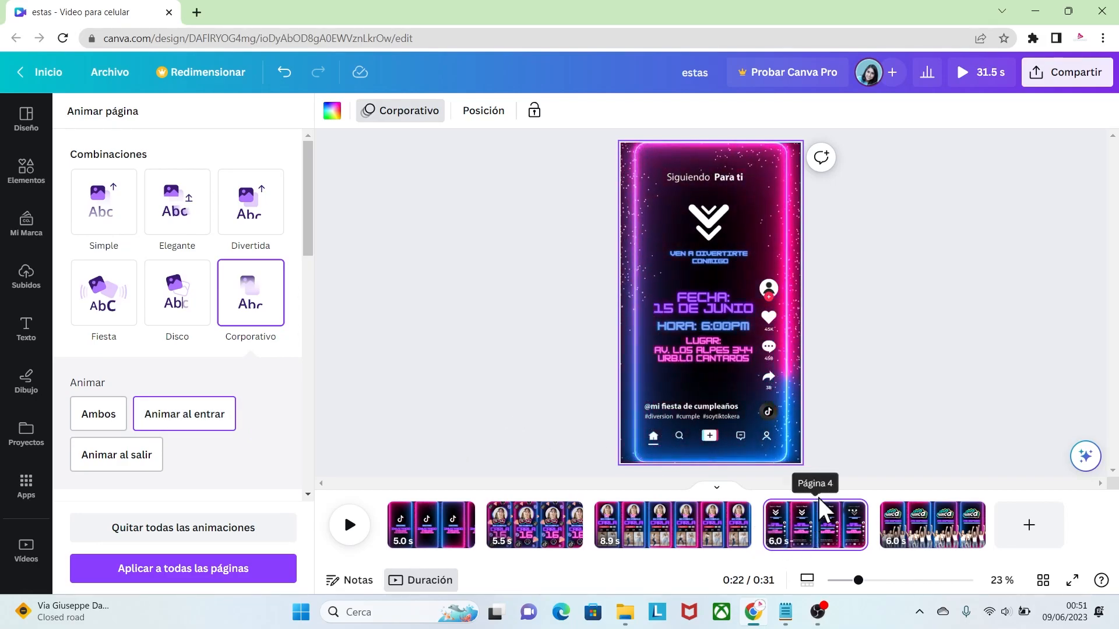
left_click(769, 487)
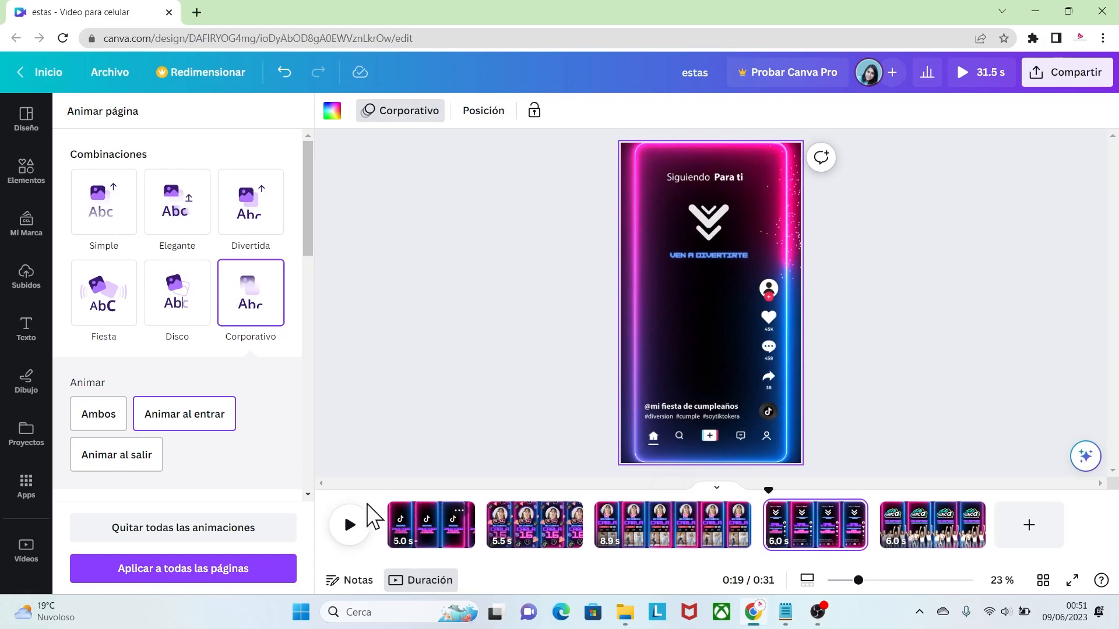
left_click(352, 526)
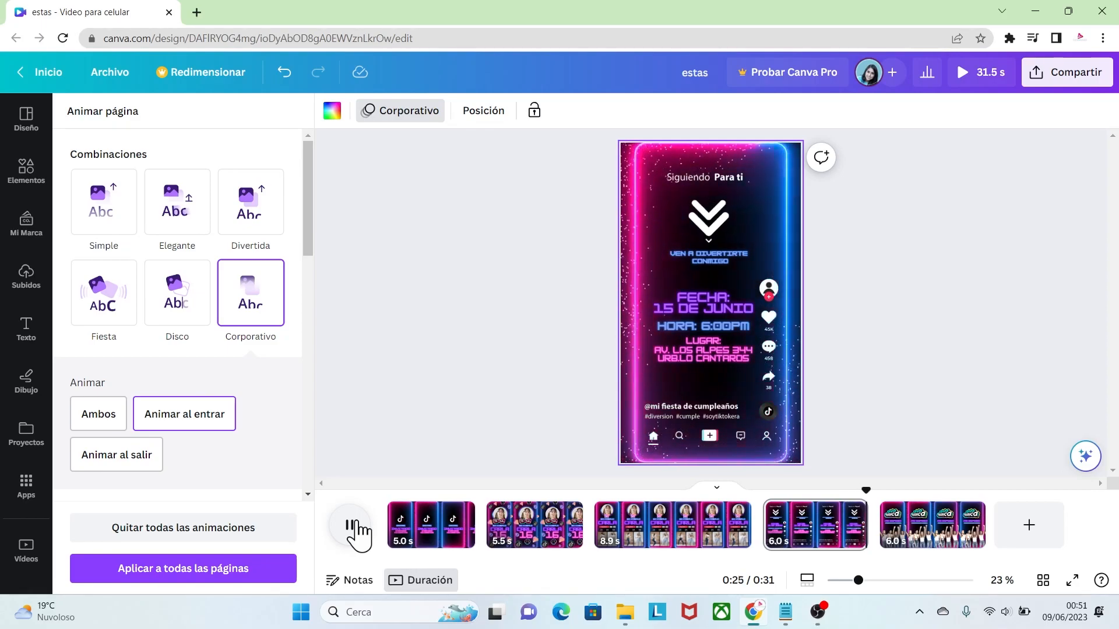
Step: Apply the Fiesta animation to the fifth page, only on entering (Animar al entrar)
left_click(945, 529)
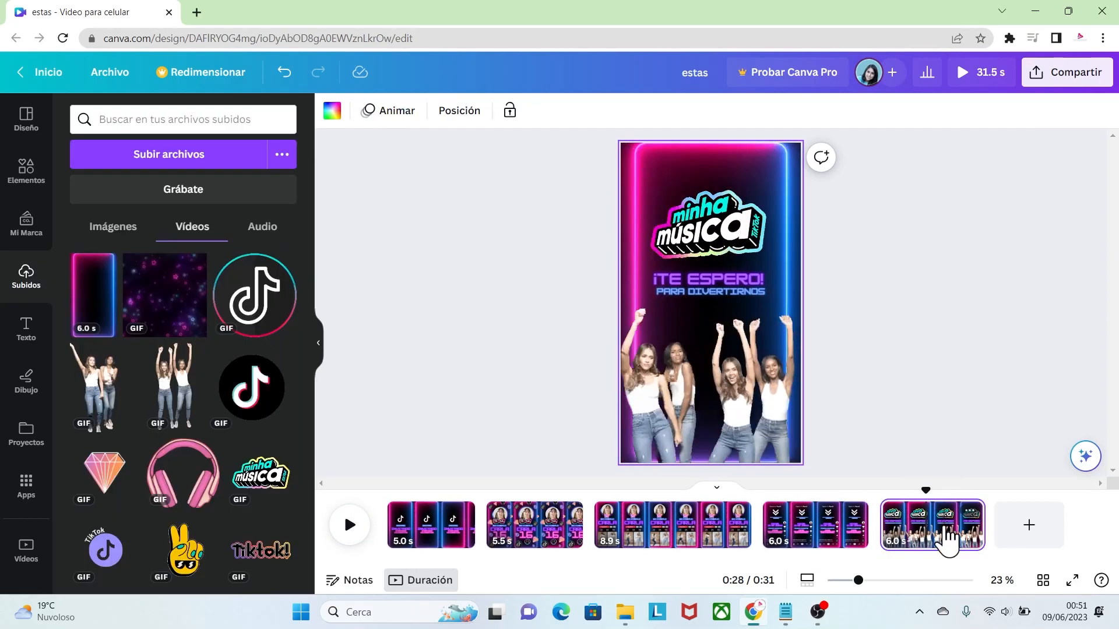
left_click(394, 112)
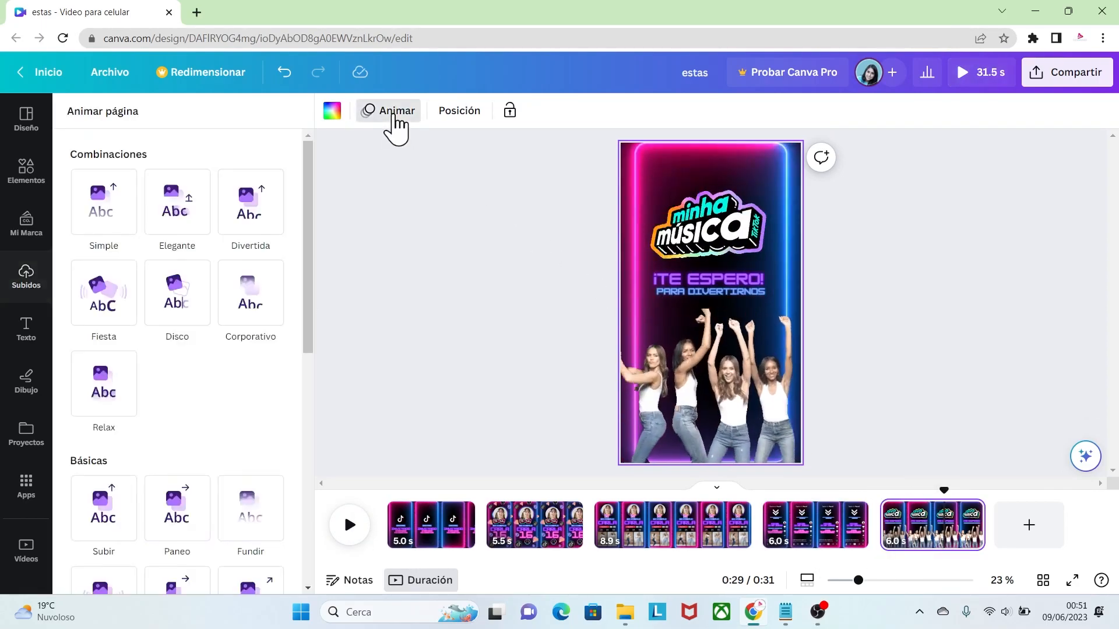
left_click(108, 294)
left_click(185, 415)
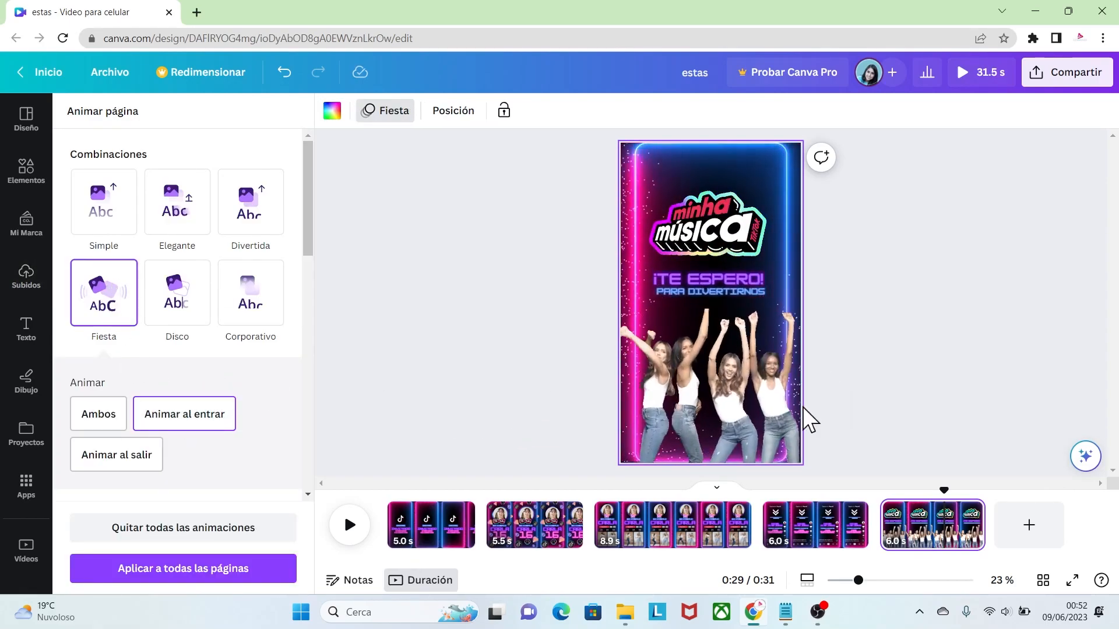
Step: Set the fifth page's duration to 5.5 seconds and return to the start of that page to review it
left_click(897, 559)
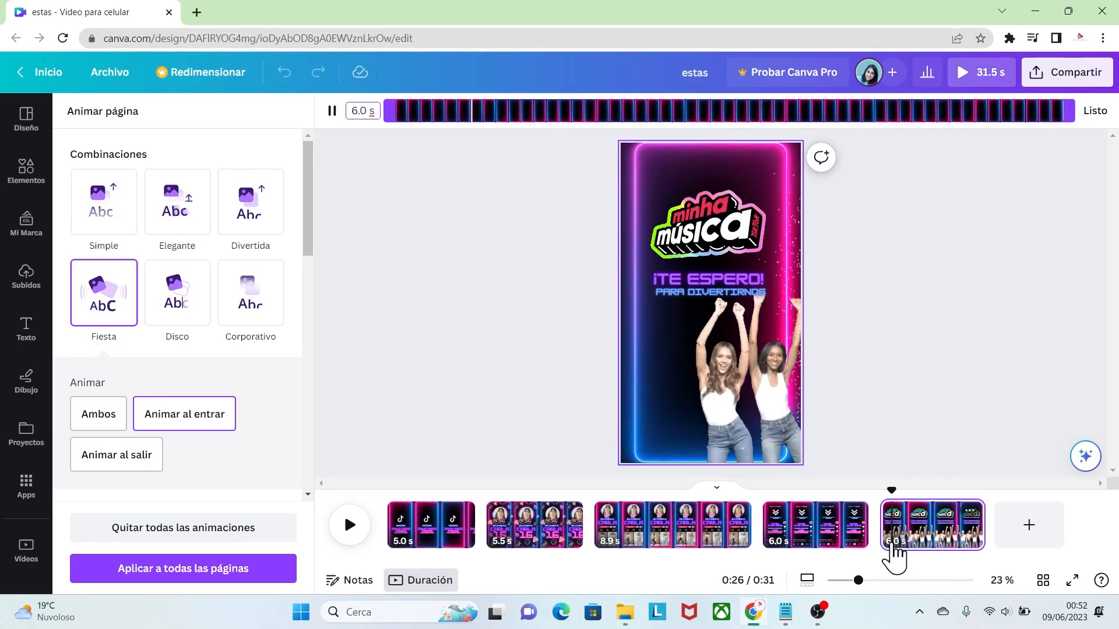
type("5")
left_click(367, 113)
key("BackSpace")
type("5")
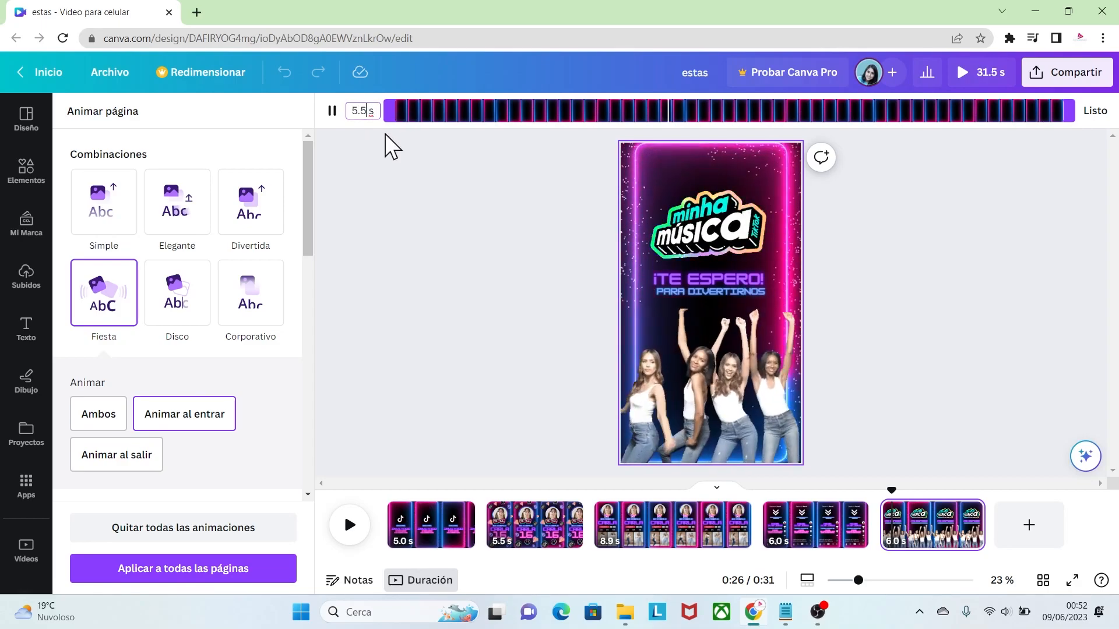
key("Return")
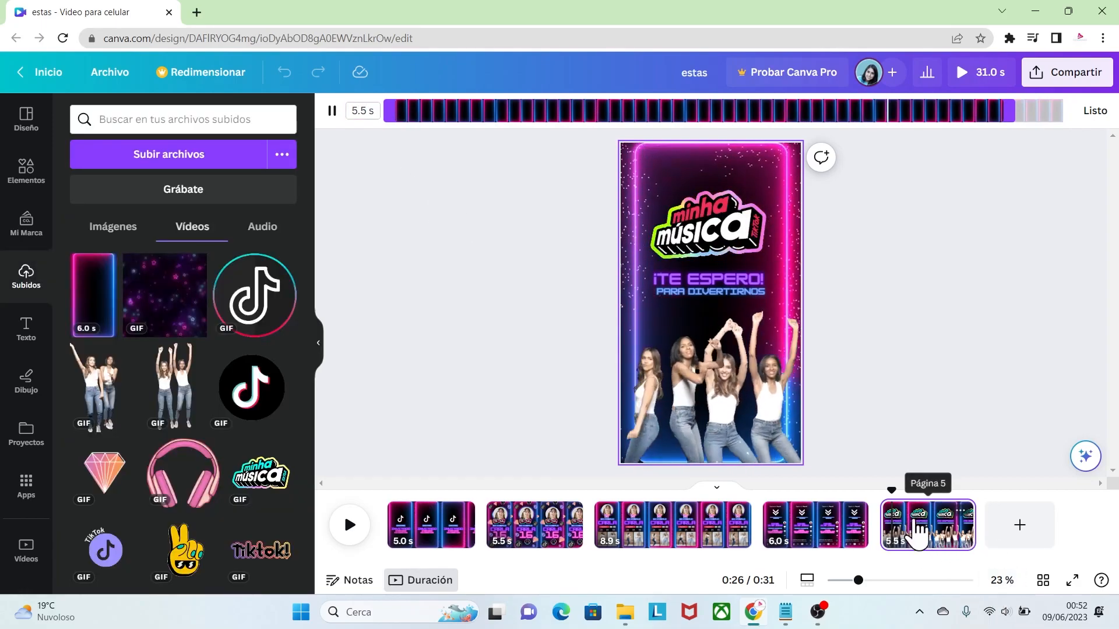
left_click(885, 491)
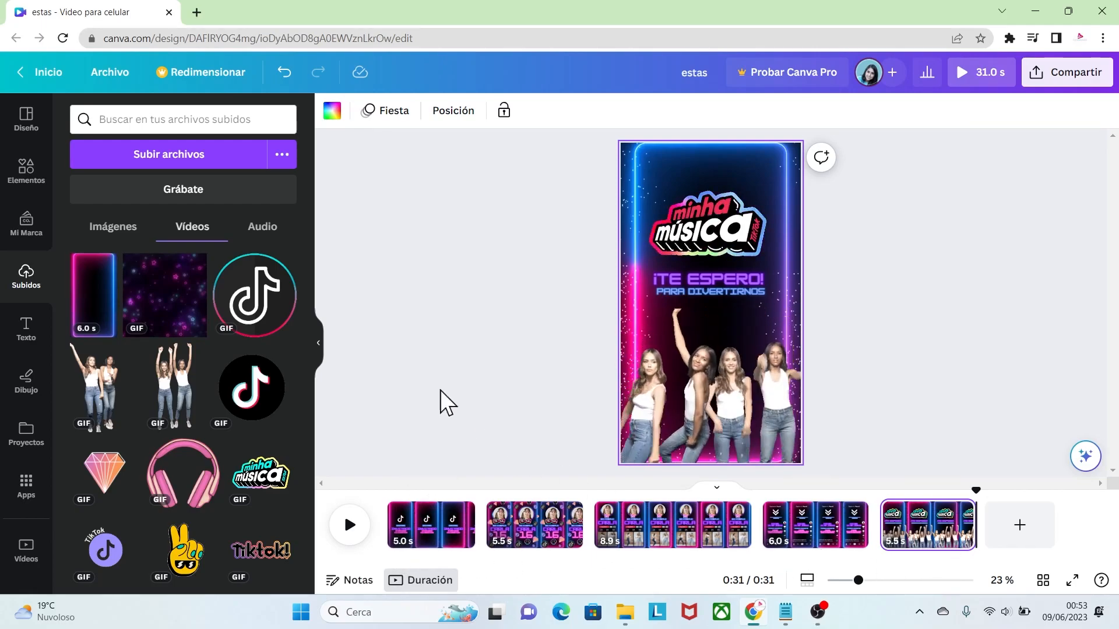
Step: Upload the audio file "audio final12.mp3" and add it to the video's timeline
left_click(186, 161)
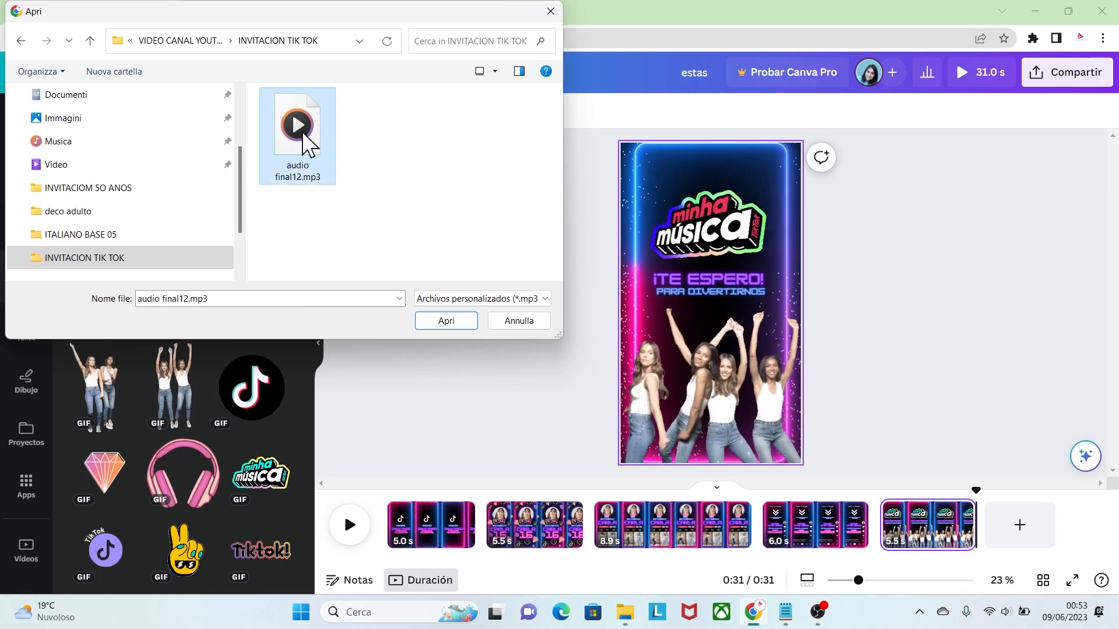
left_click(455, 324)
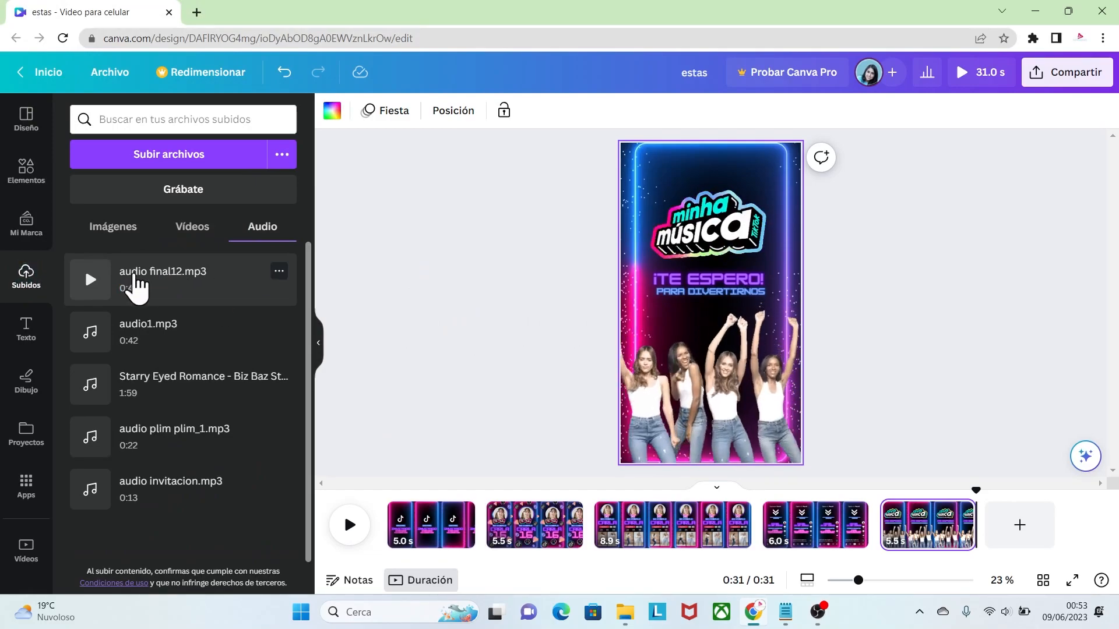
left_click_drag(146, 283, 516, 542)
Step: Move the audio track to the very start of the video so it runs under all five pages
left_click_drag(539, 534, 415, 548)
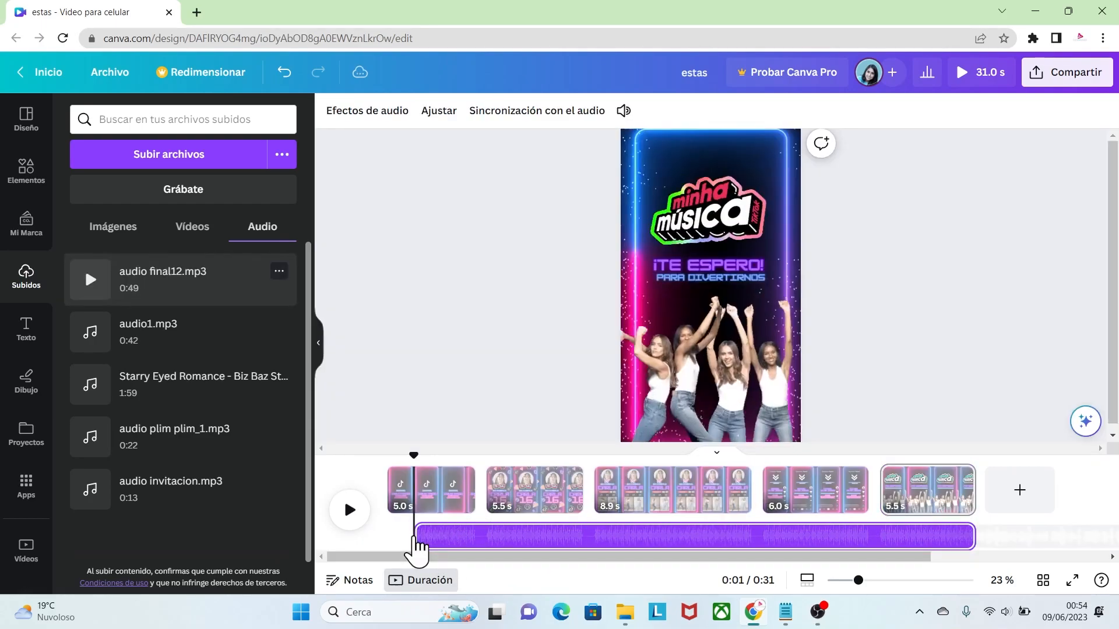
left_click_drag(534, 548, 482, 554)
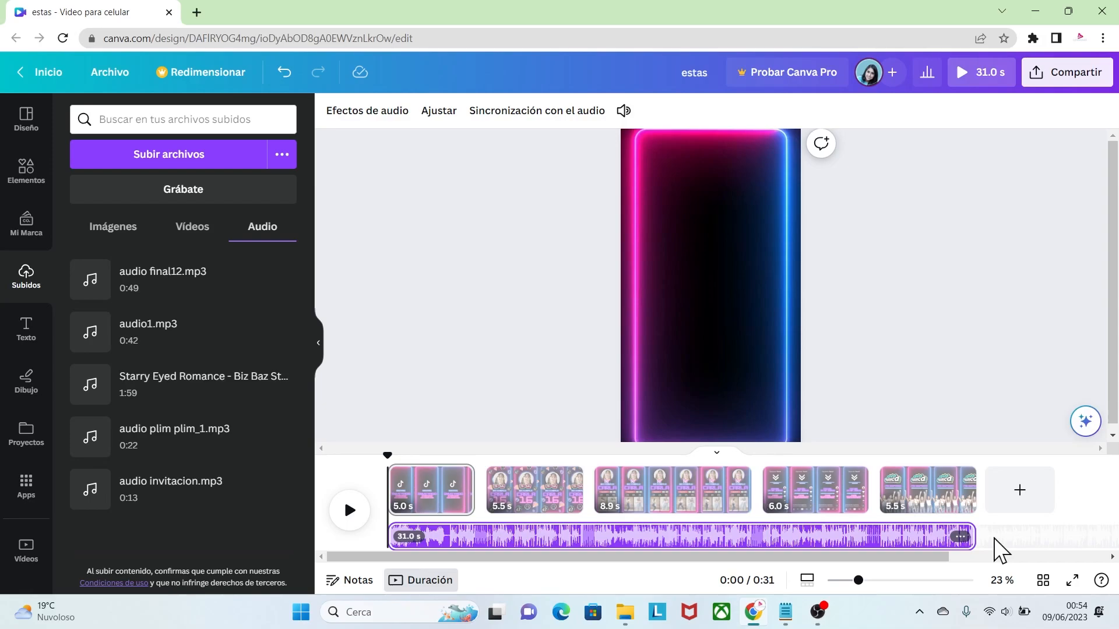
left_click(969, 429)
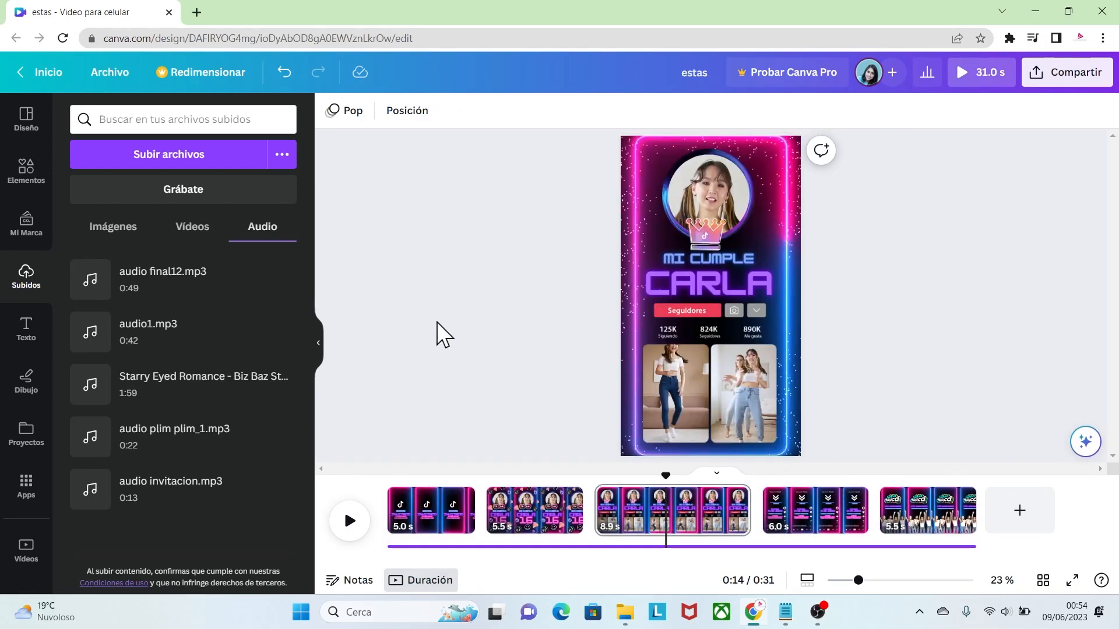
Step: Download all five pages as a 1080p MP4 video and open the downloaded file estas.mp4
left_click(105, 79)
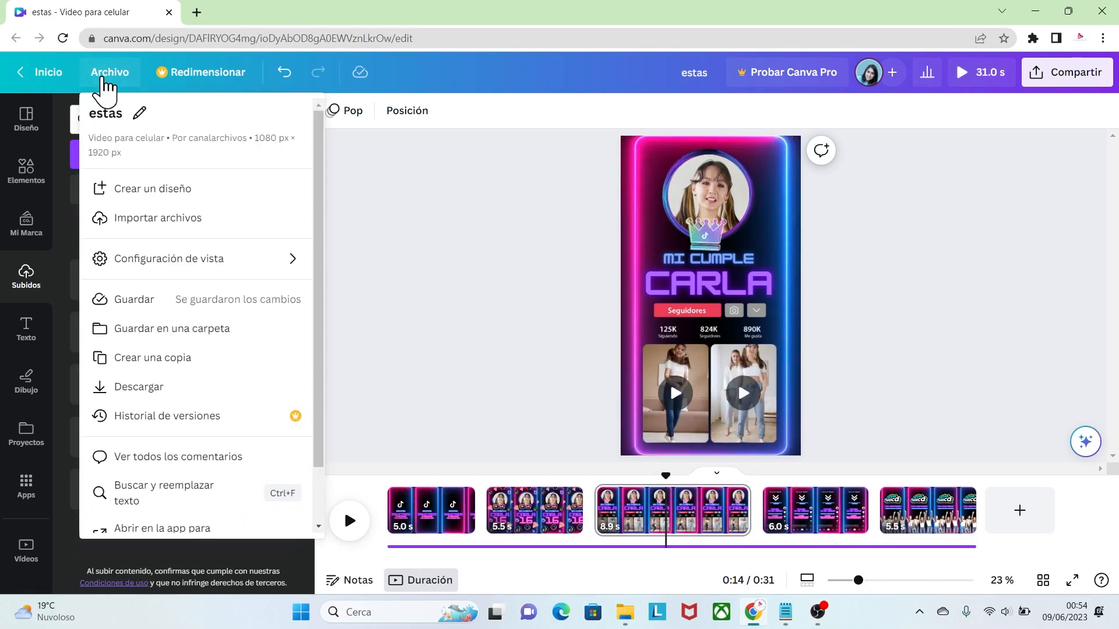
left_click(146, 390)
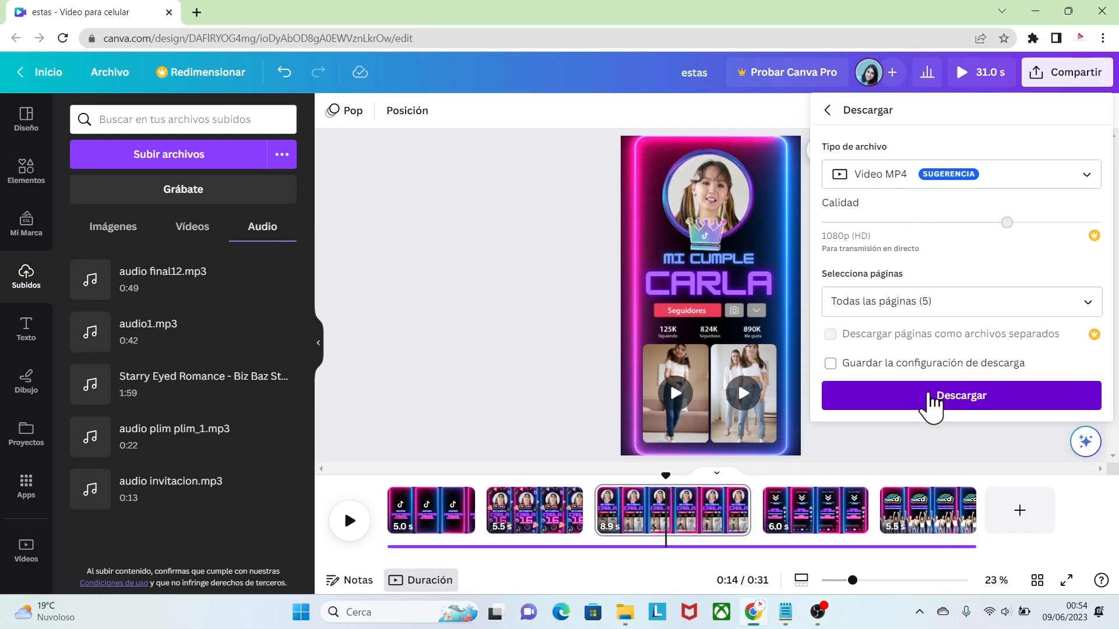
left_click(930, 399)
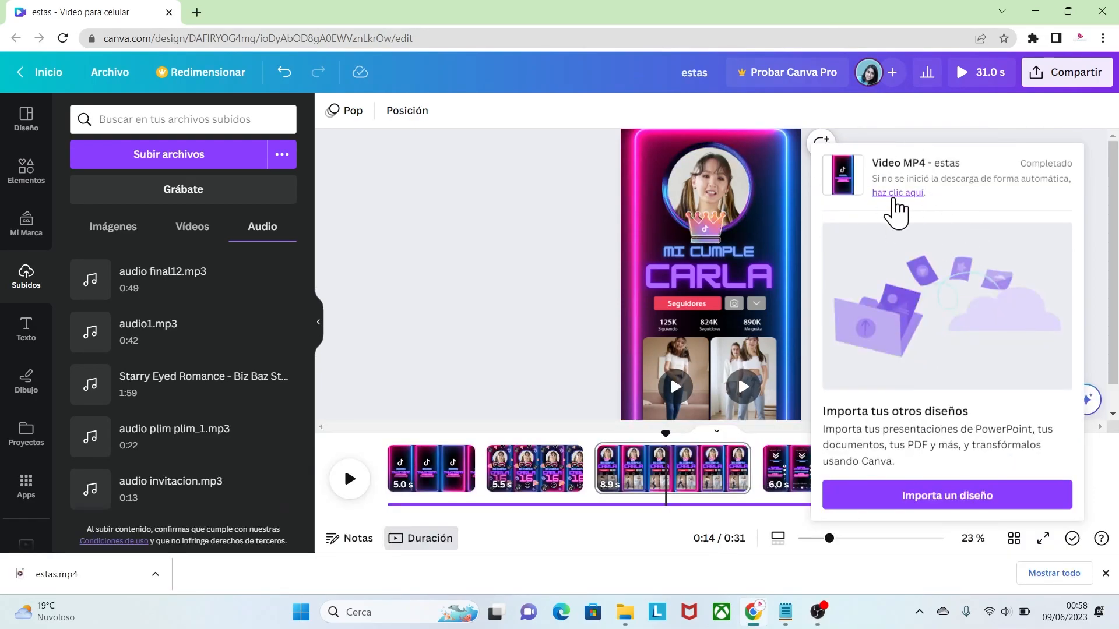
left_click(69, 574)
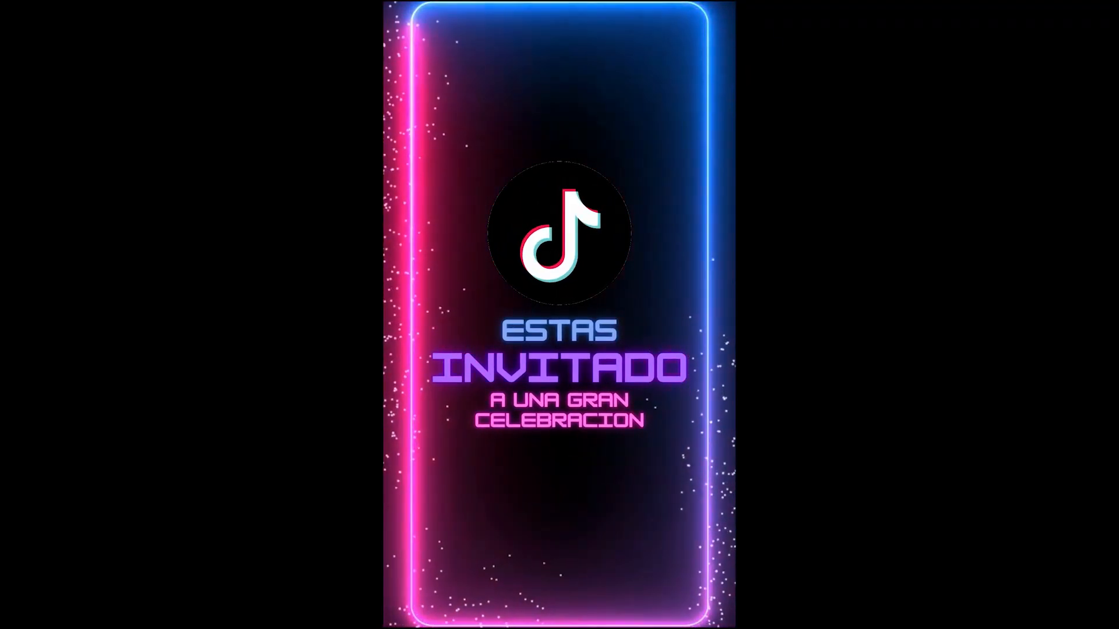